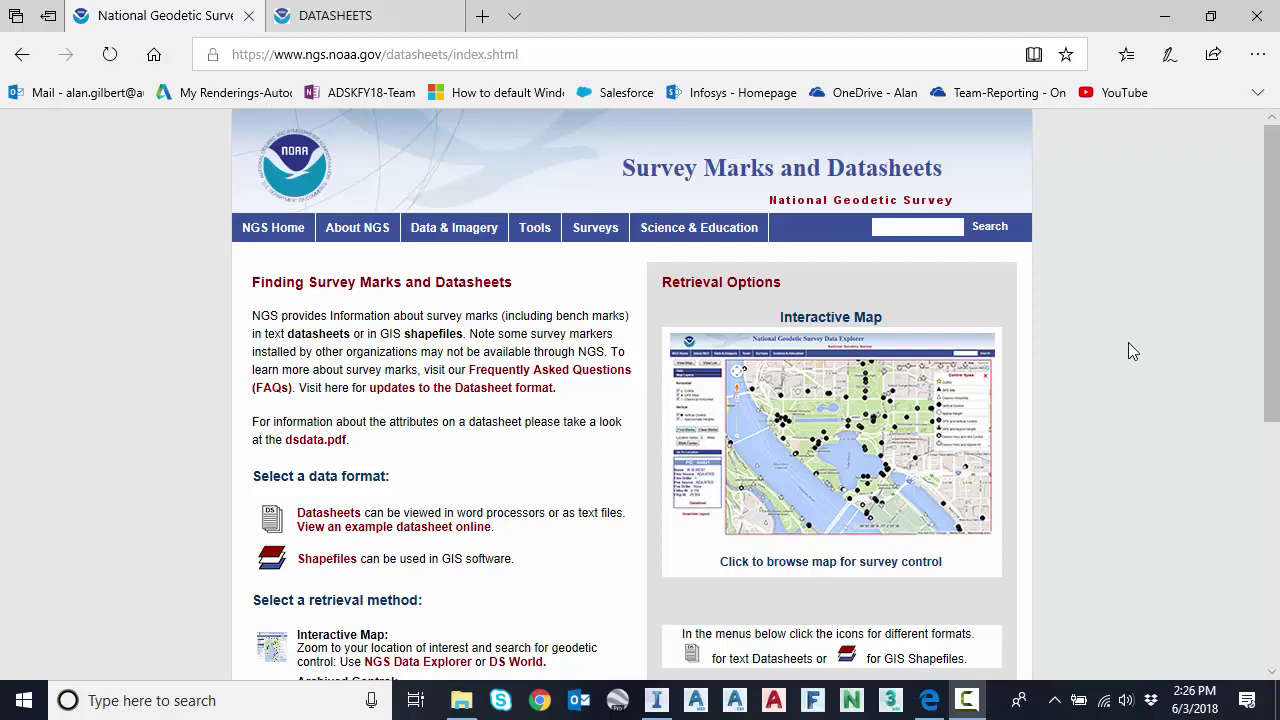
# Review the retrieval options on the NGS Survey Marks and Datasheets page and highlight its web address
pyautogui.scroll(-1, 1128, 342)
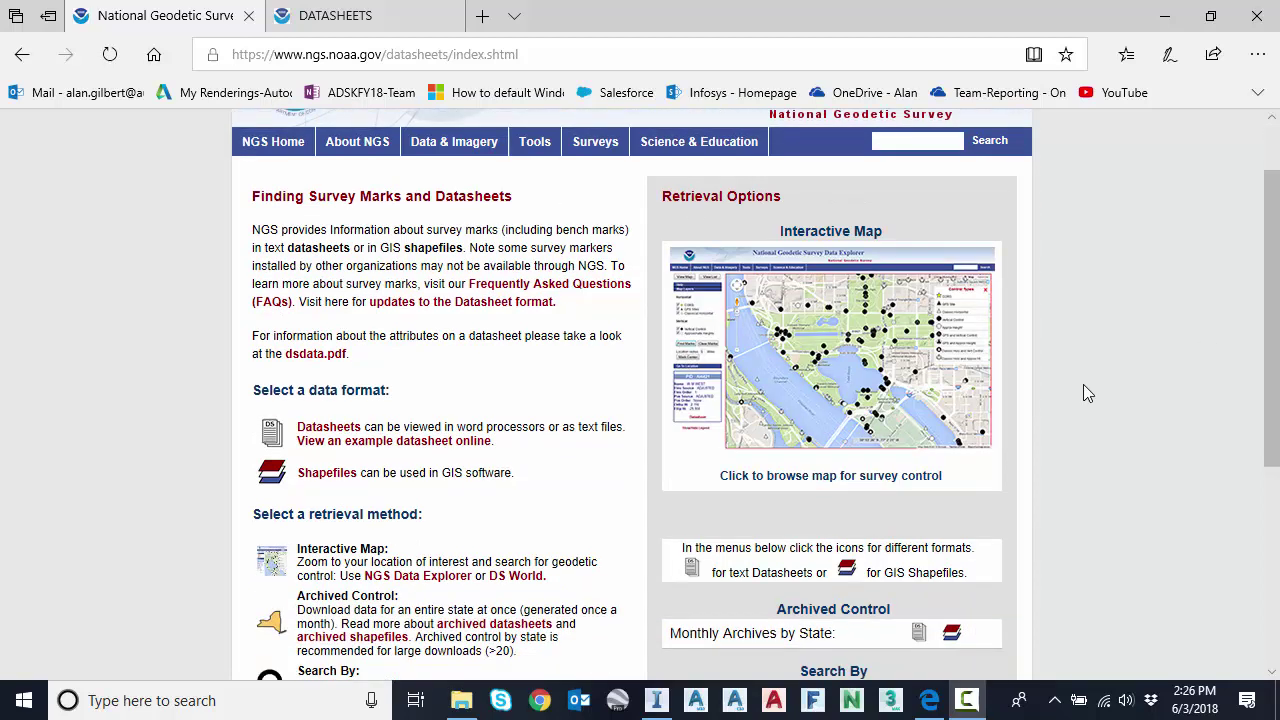
pyautogui.scroll(-1, 1089, 378)
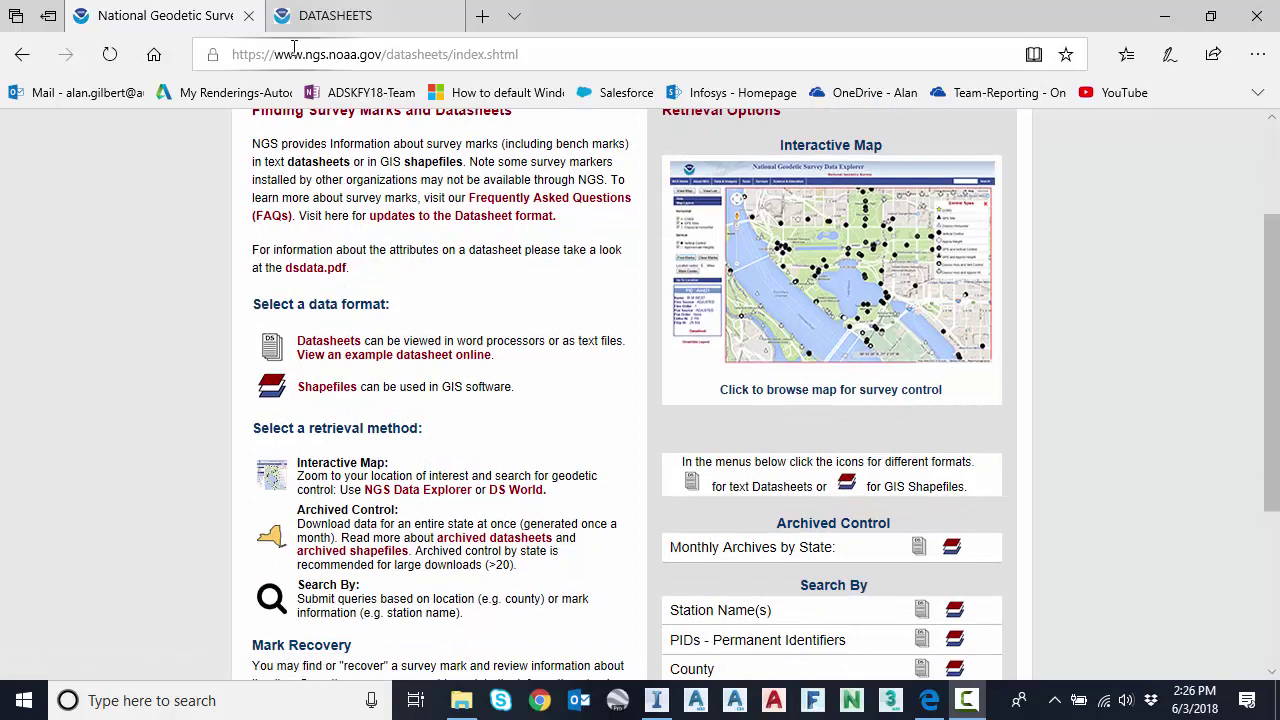
pyautogui.moveTo(274, 52); pyautogui.dragTo(383, 54)
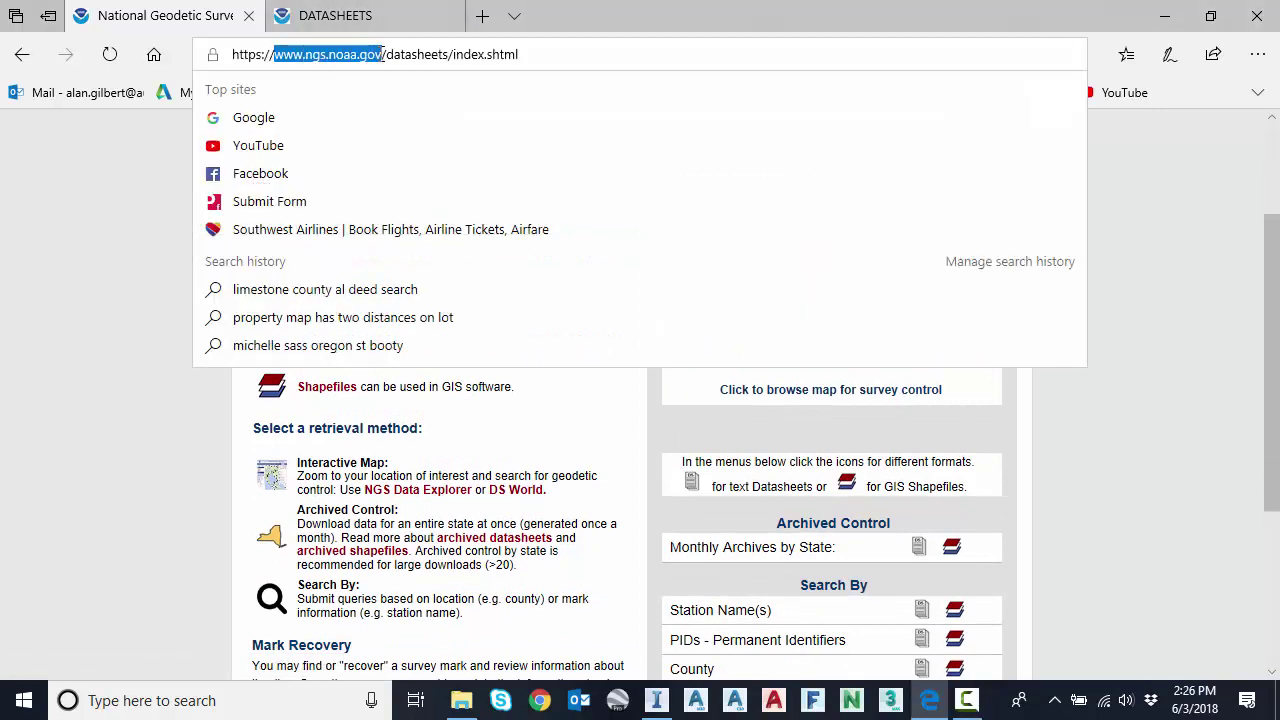
pyautogui.moveTo(367, 54); pyautogui.dragTo(444, 54)
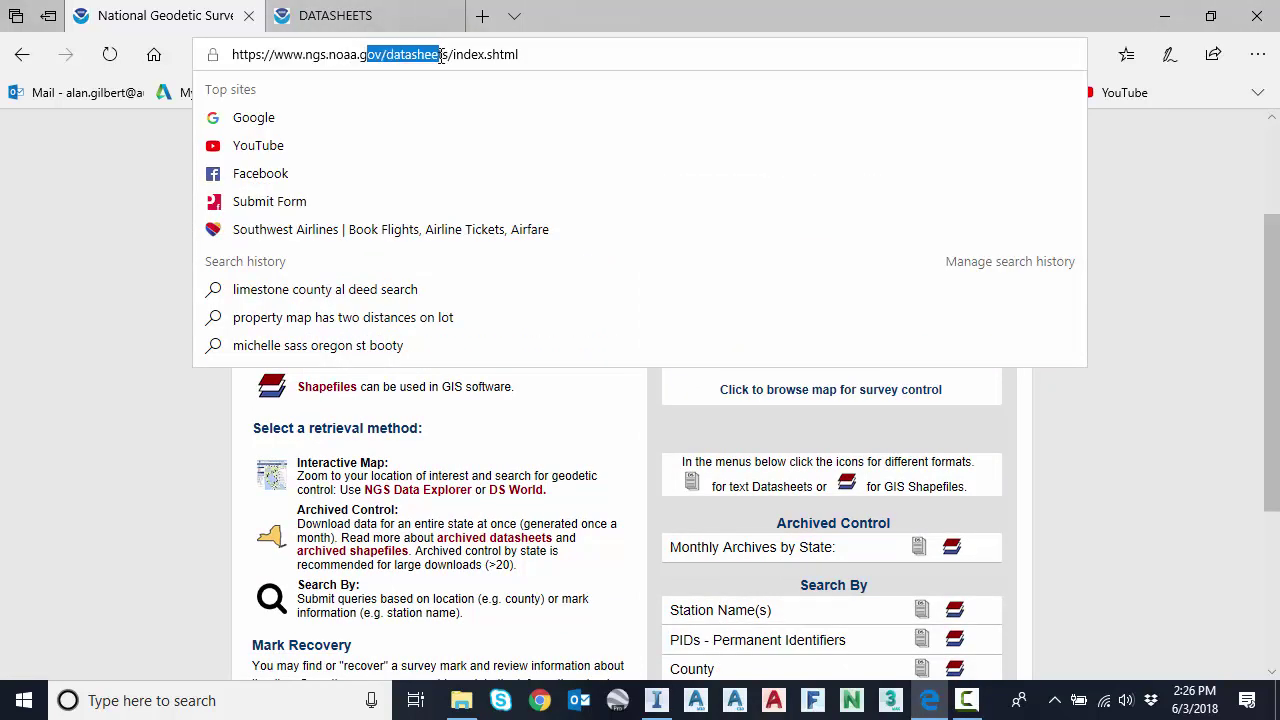
pyautogui.click(1145, 319)
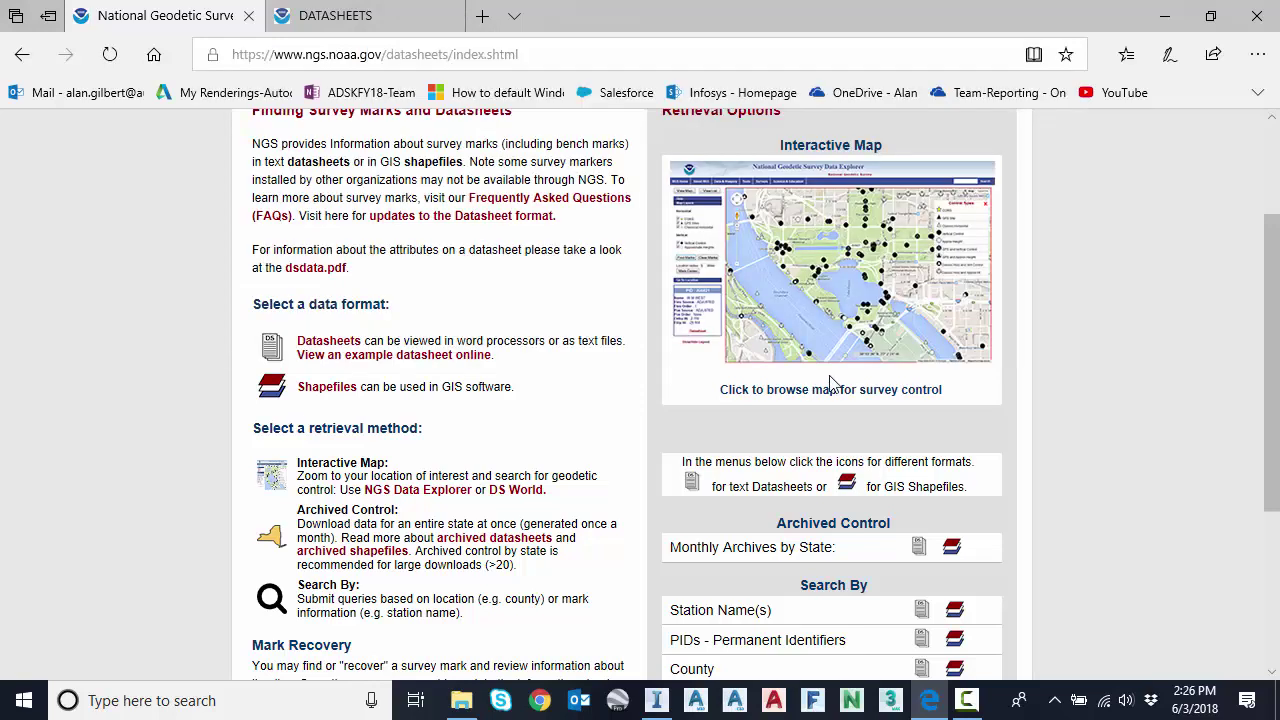
pyautogui.scroll(-1, 834, 389)
pyautogui.scroll(-1, 1060, 483)
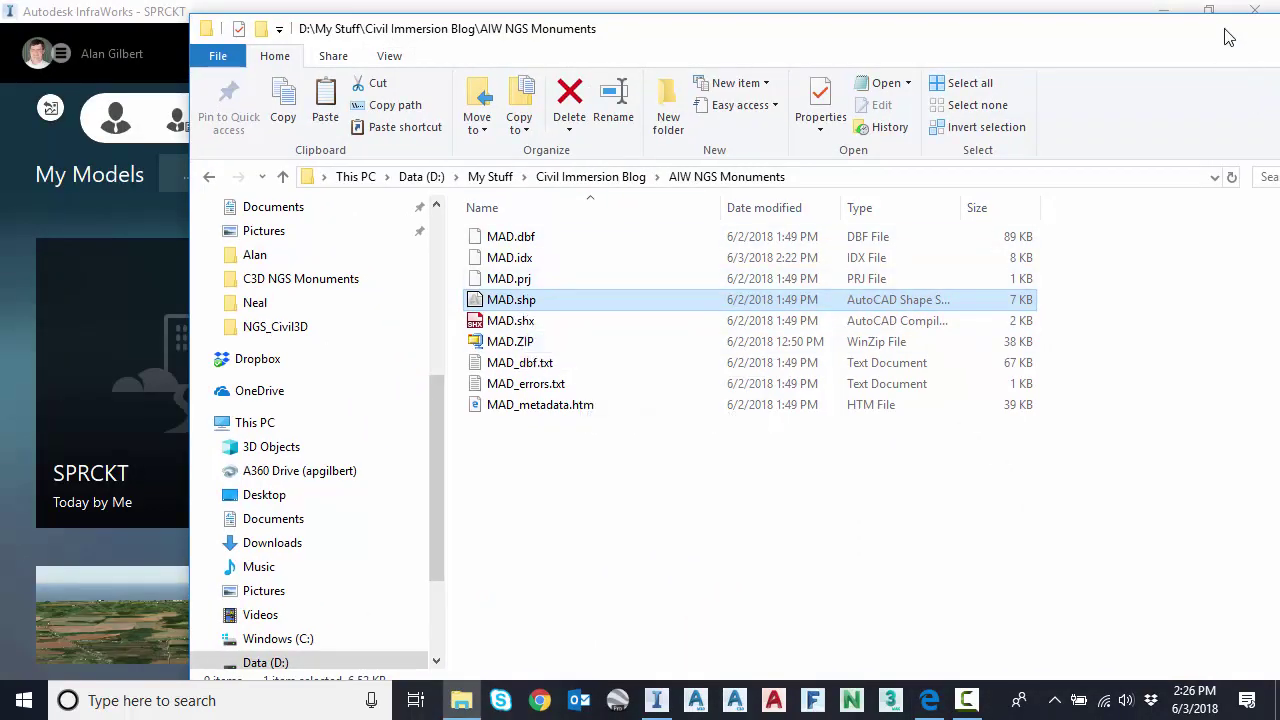
# Switch to InfraWorks, start a new model in Model Builder, and locate Huntsville, Alabama, United States on the map
pyautogui.click(1256, 11)
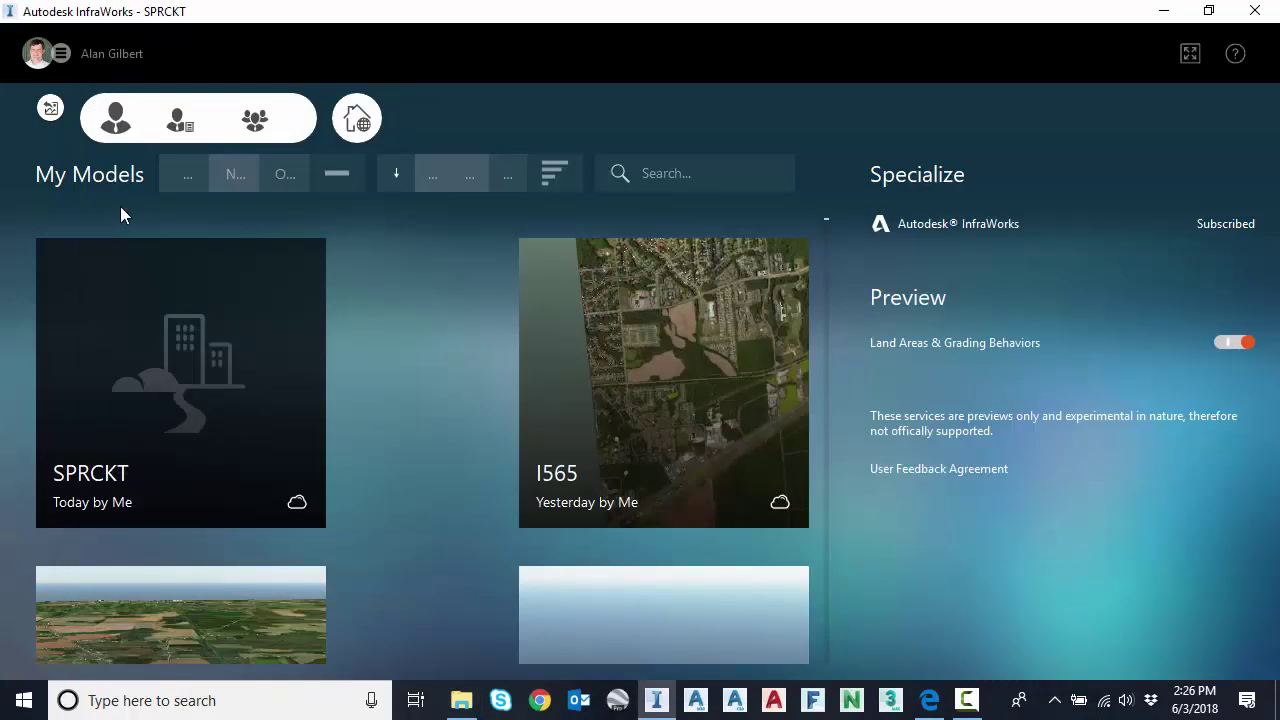
pyautogui.moveTo(250, 236)
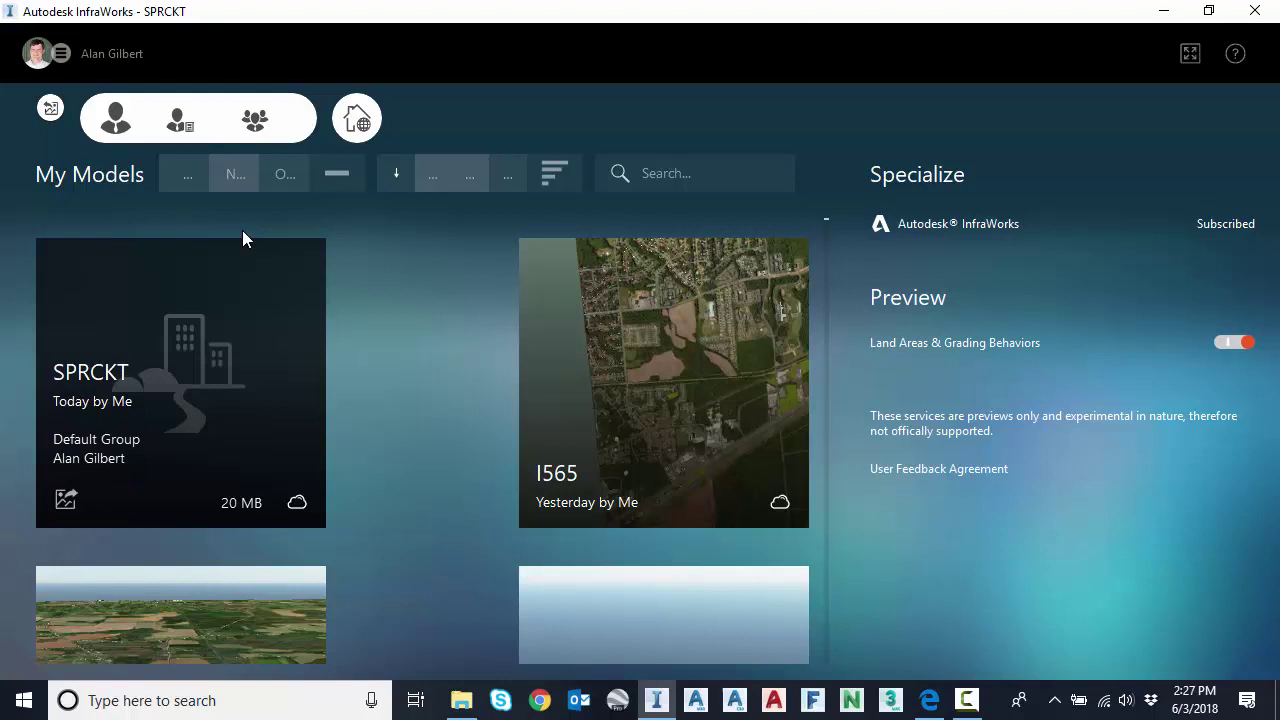
pyautogui.click(190, 178)
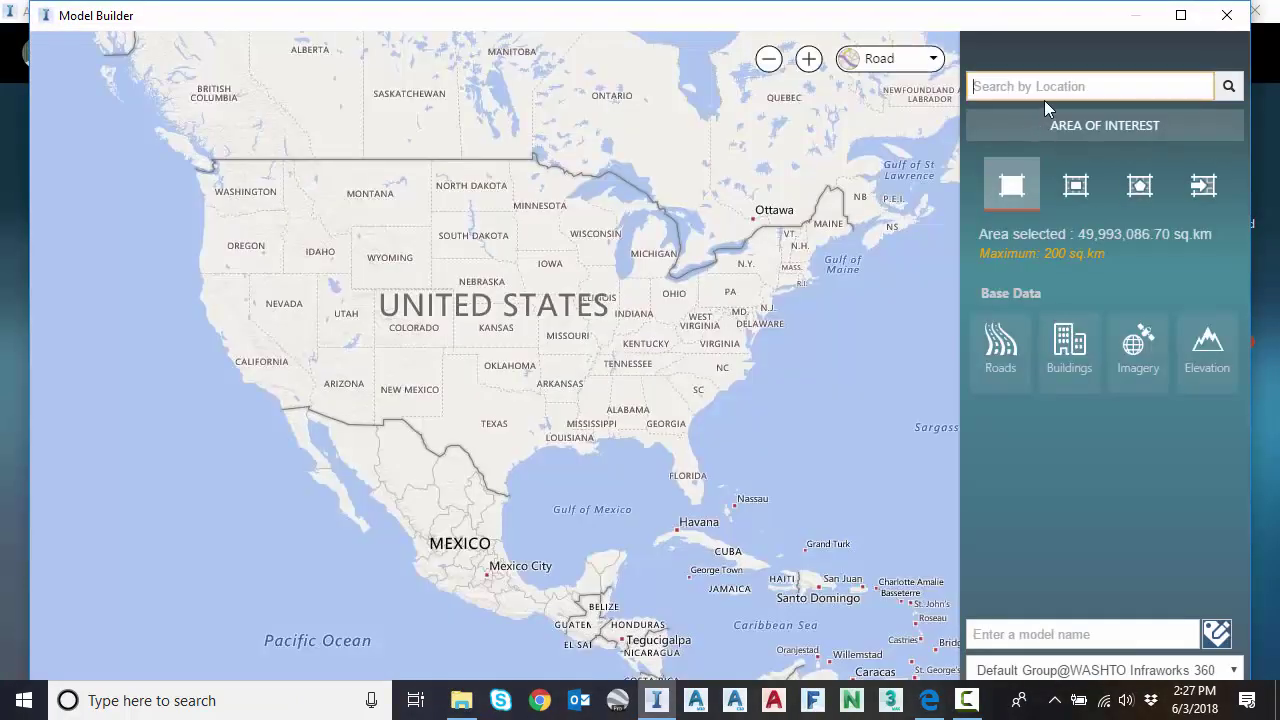
pyautogui.write('hunts')
pyautogui.click(1050, 131)
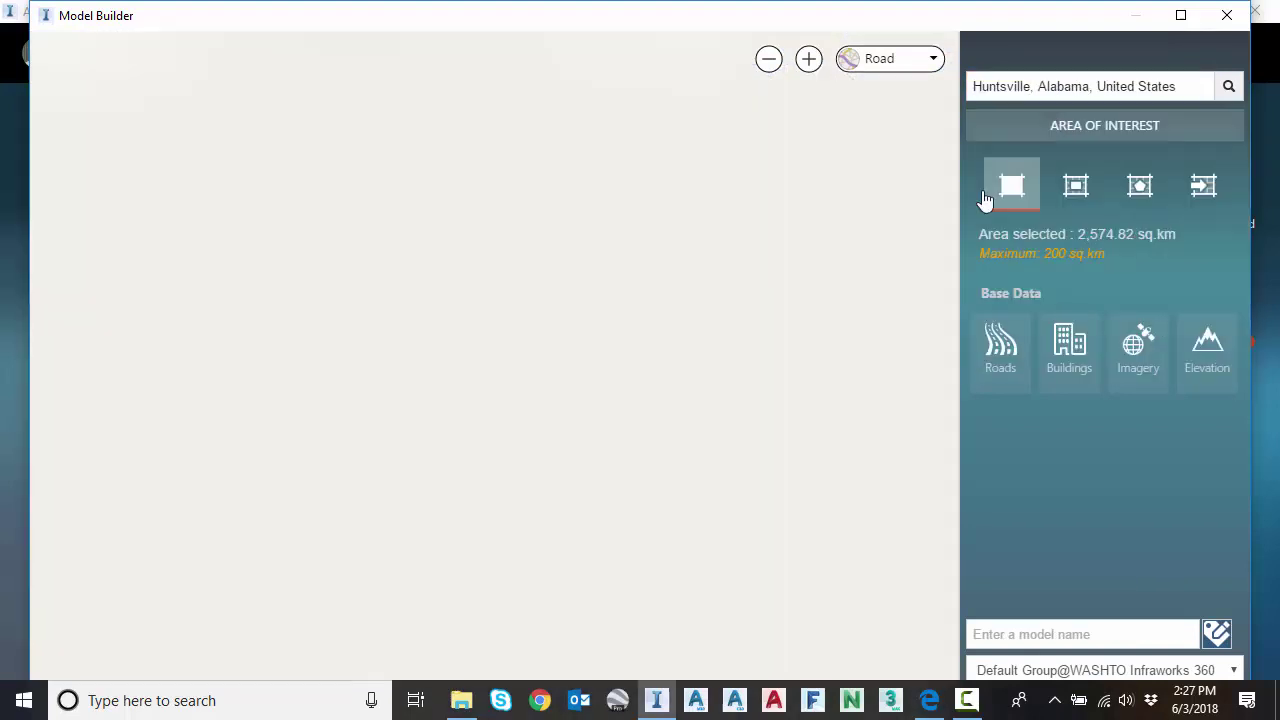
pyautogui.scroll(5, 623, 366)
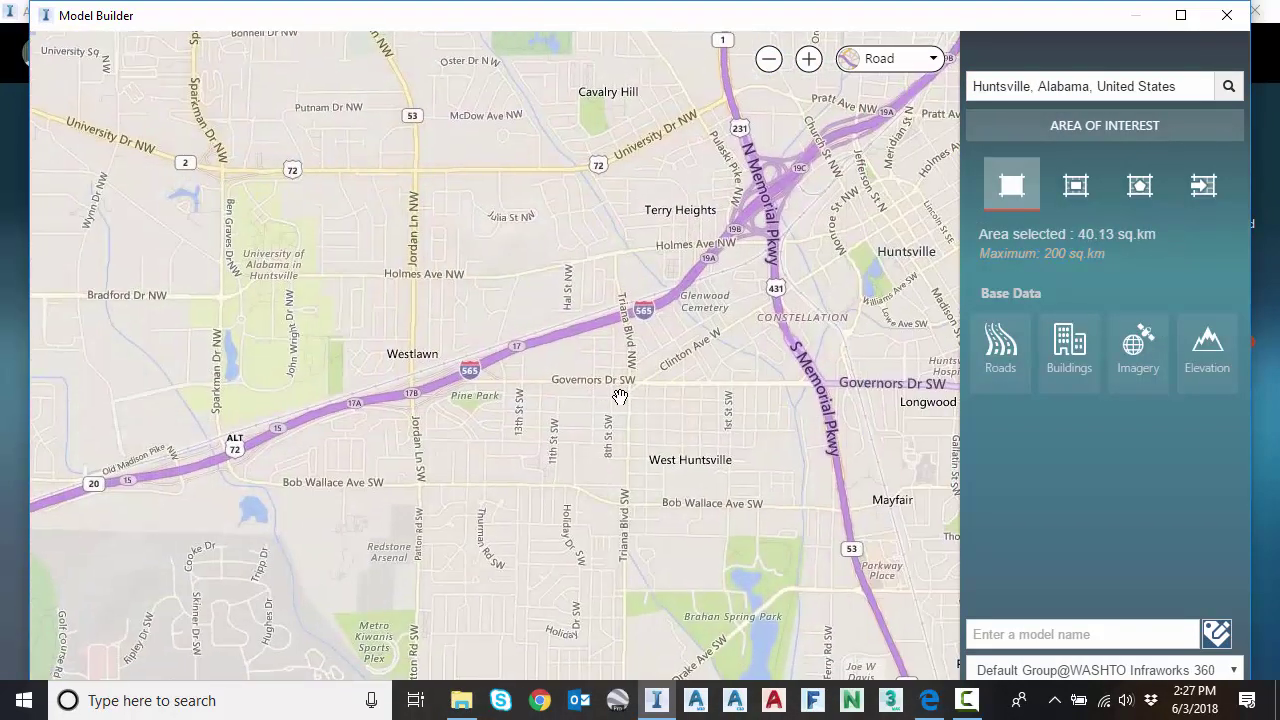
# Outline a rectangular area of interest of about 12.81 sq km around West Huntsville, and leave Model Builder without creating the model
pyautogui.click(1076, 185)
pyautogui.moveTo(335, 182); pyautogui.dragTo(896, 553)
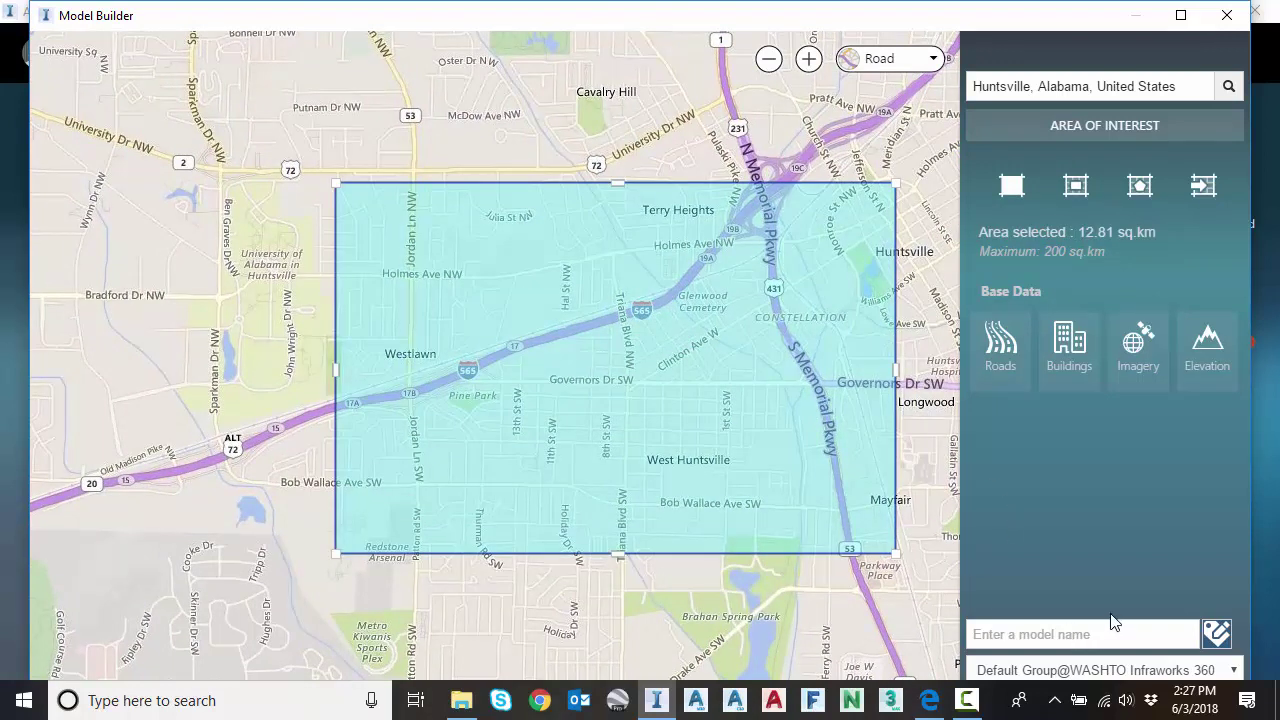
pyautogui.click(1228, 16)
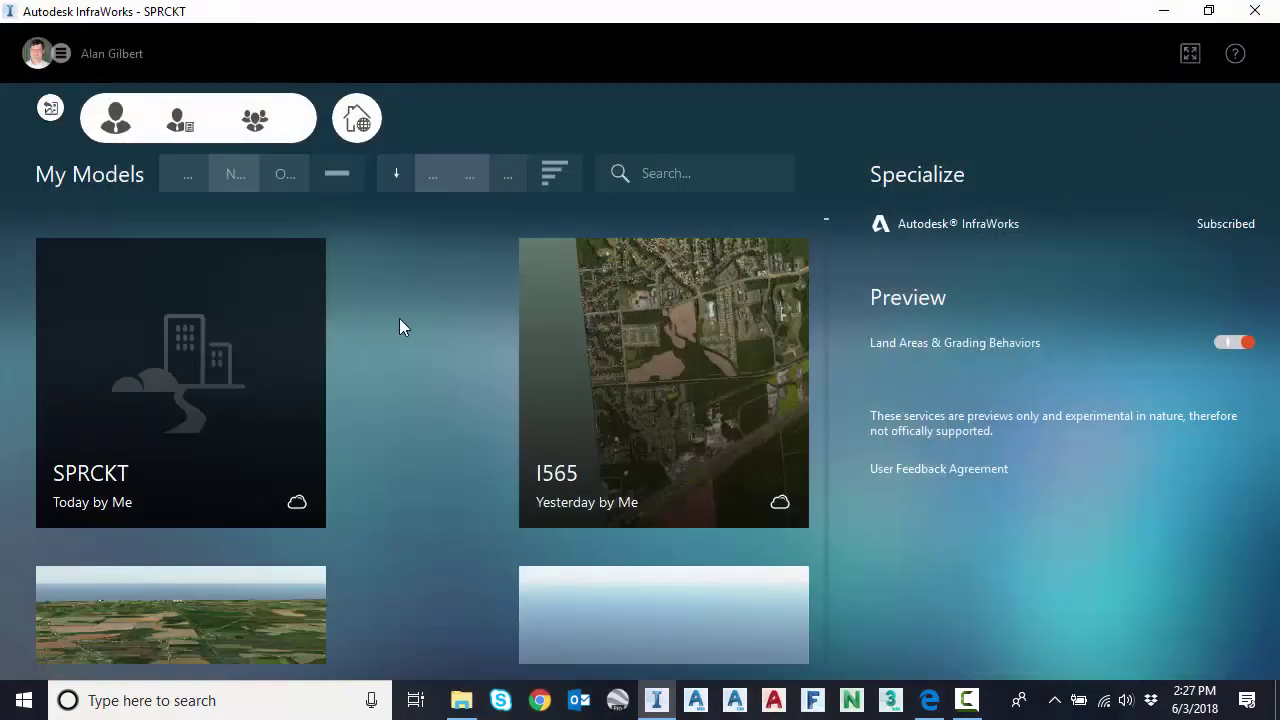
# Open the SPRCKT model and add MAD.shp from the AIW NGS Monuments folder as a data source
pyautogui.click(221, 386)
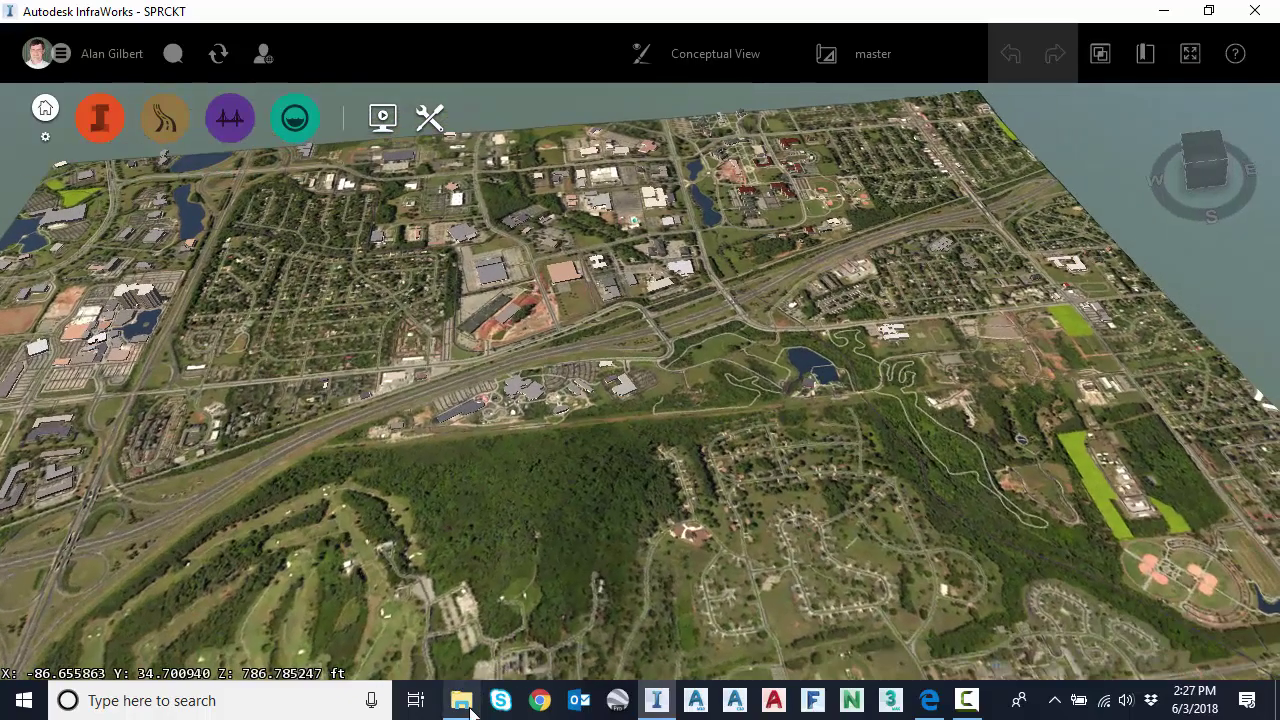
pyautogui.click(461, 700)
pyautogui.moveTo(290, 26); pyautogui.dragTo(855, 45)
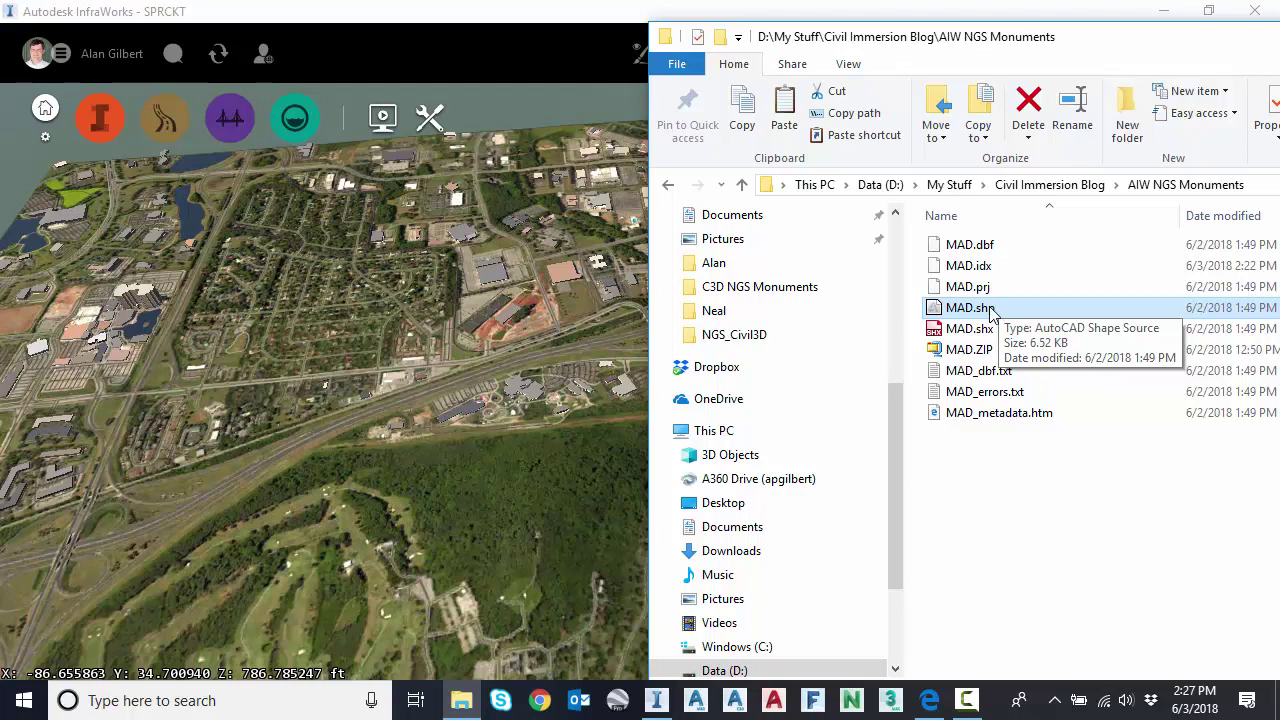
pyautogui.moveTo(990, 312); pyautogui.dragTo(477, 314)
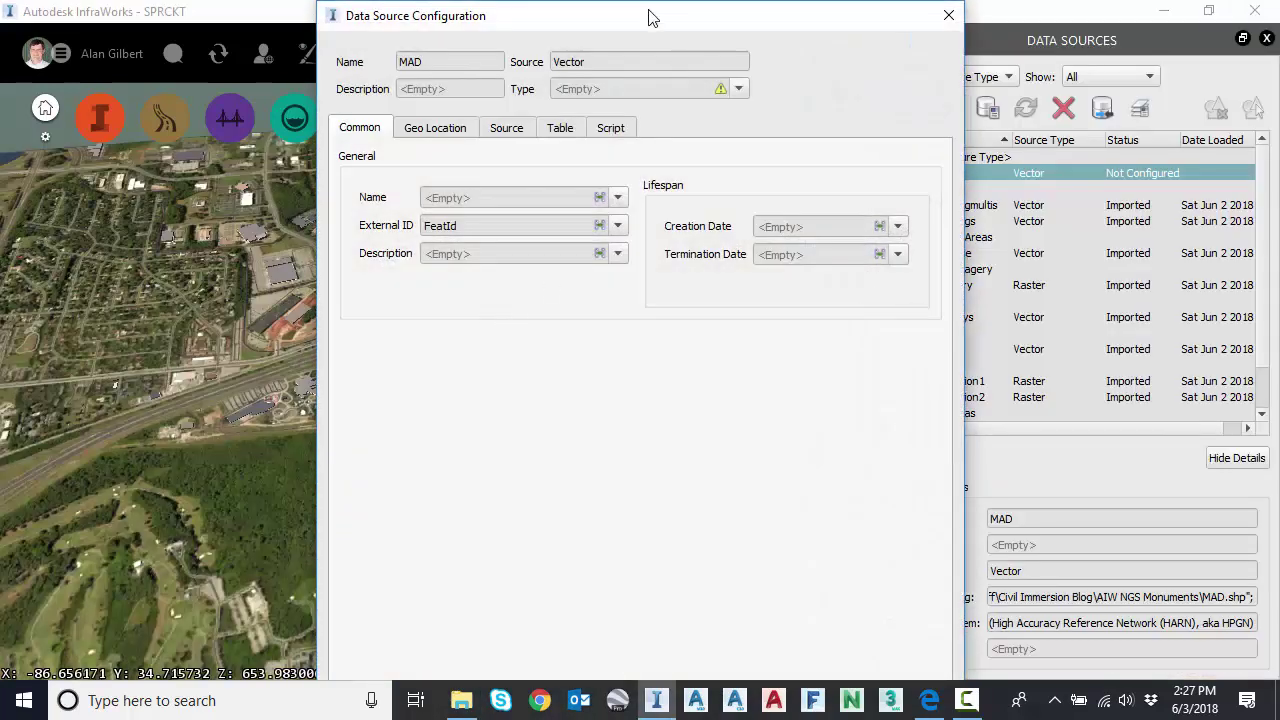
# Set the MAD data source type to Points of Interest
pyautogui.moveTo(651, 14); pyautogui.dragTo(616, 26)
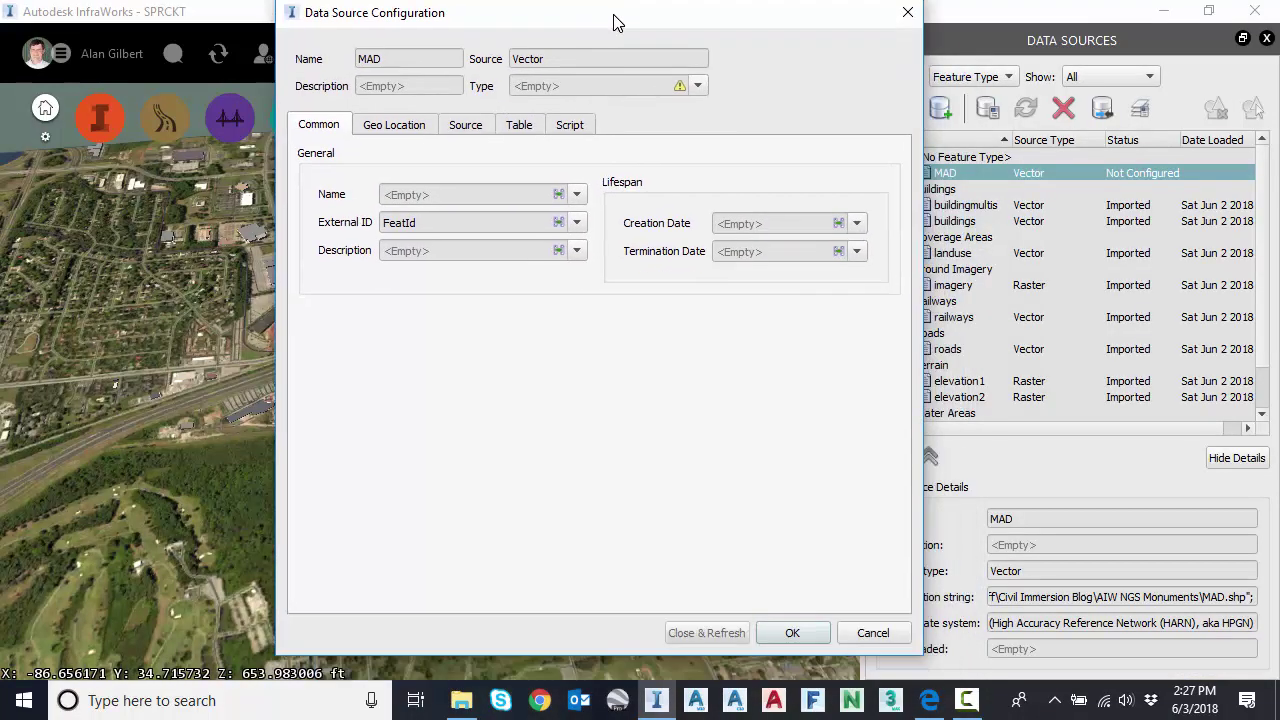
pyautogui.click(698, 89)
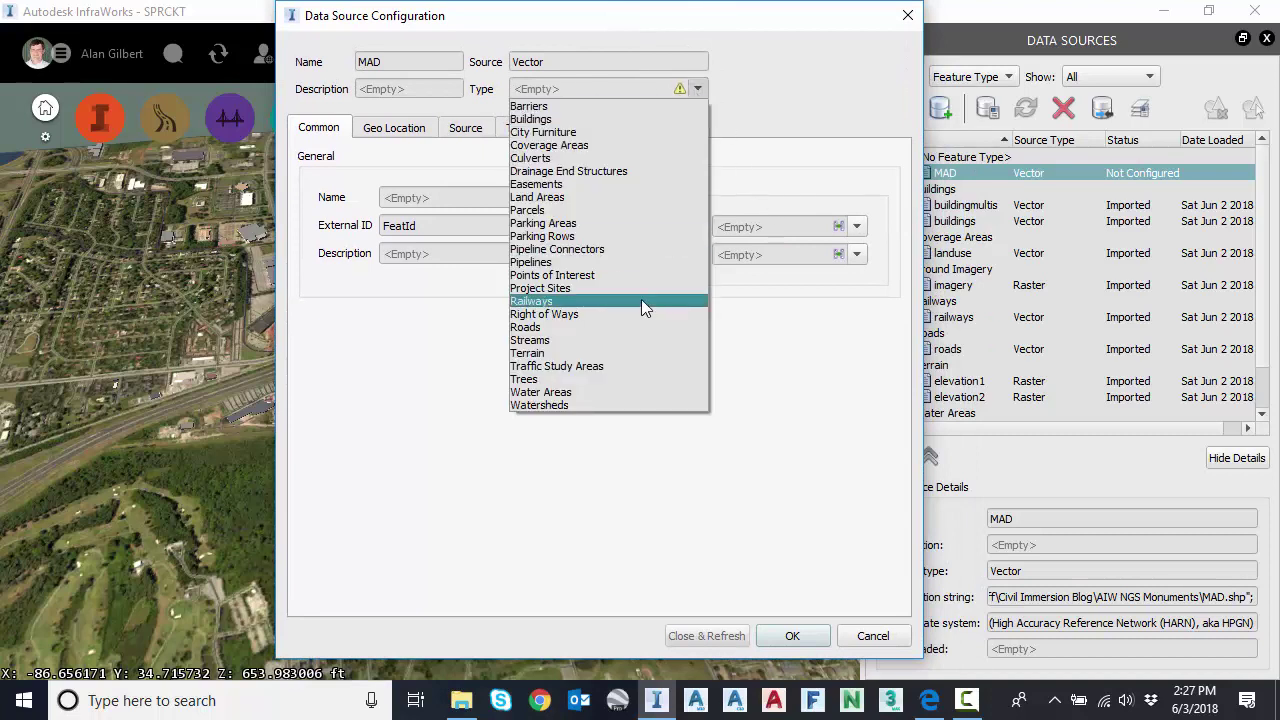
pyautogui.click(590, 275)
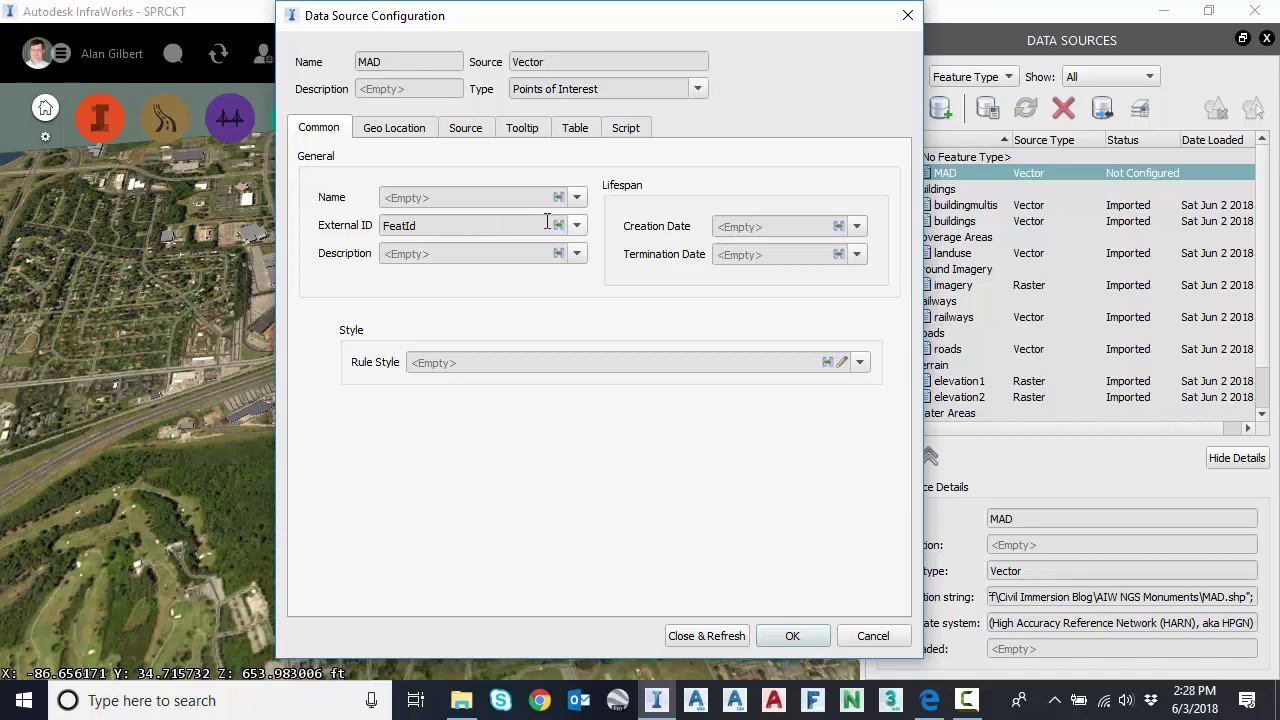
# Map the Name property of the MAD data source to the PID attribute
pyautogui.click(577, 198)
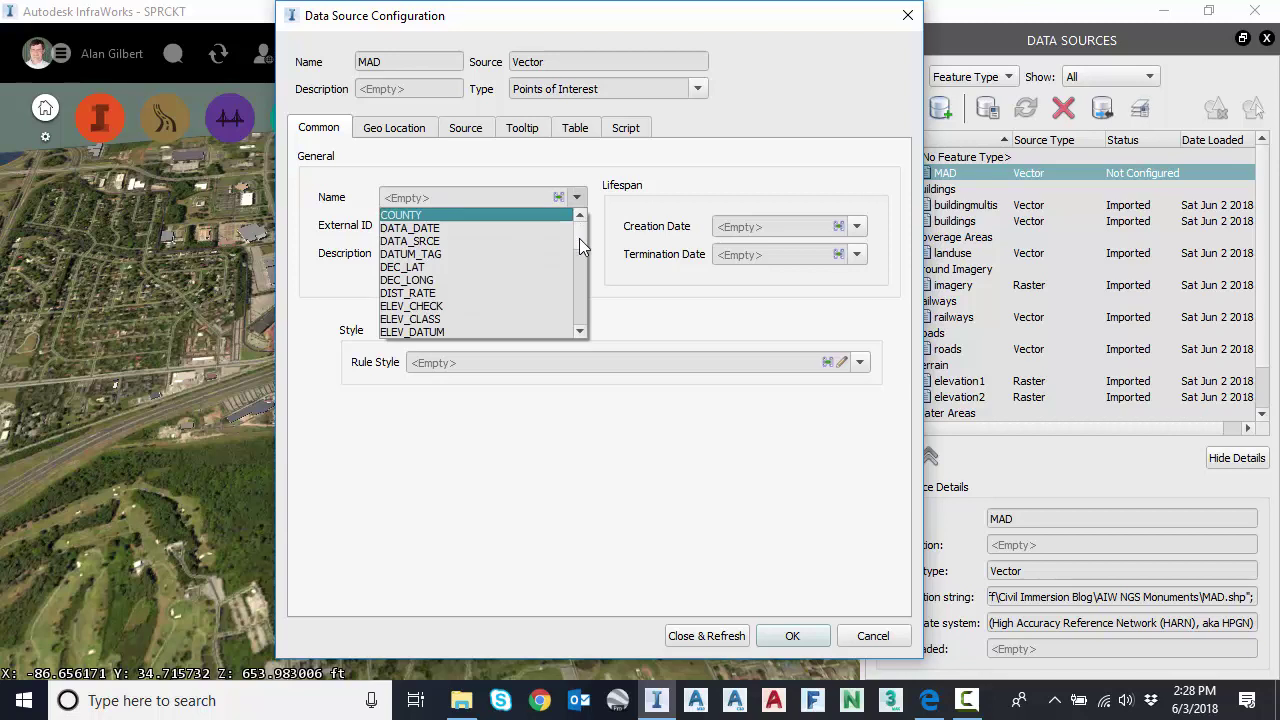
pyautogui.moveTo(579, 238); pyautogui.dragTo(581, 282)
pyautogui.scroll(-5, 580, 282)
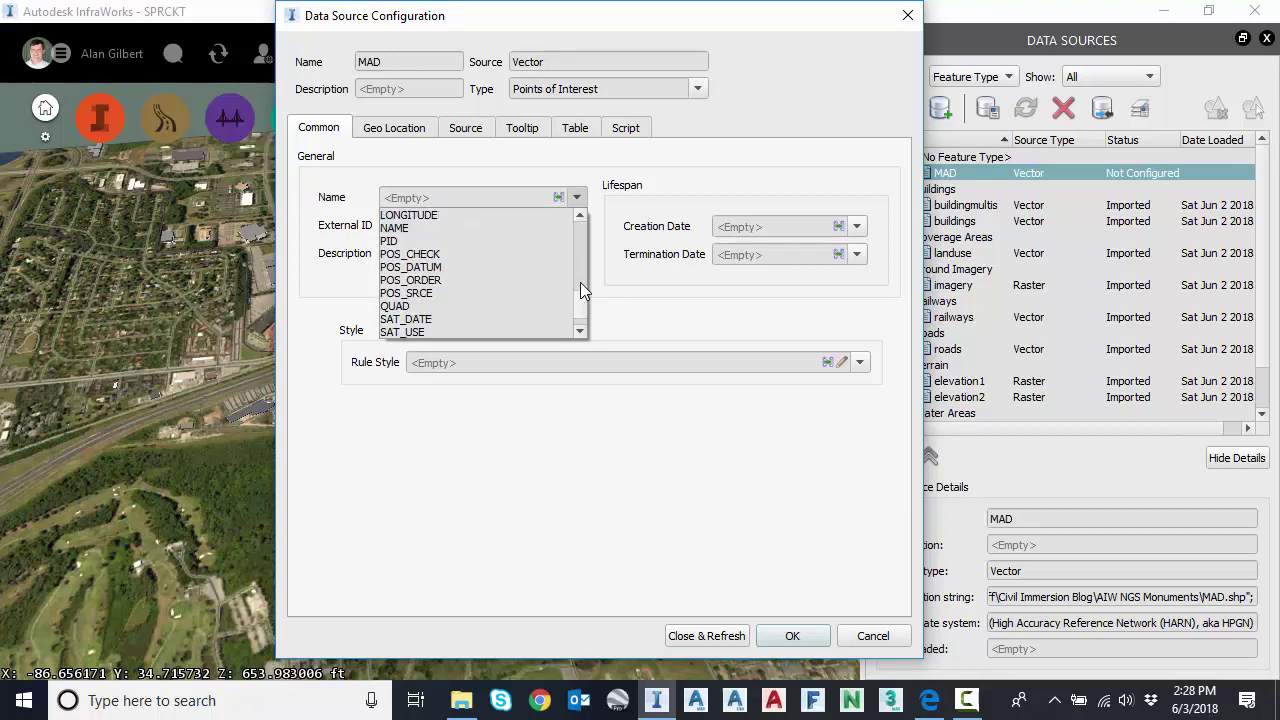
pyautogui.scroll(7, 580, 282)
pyautogui.scroll(-5, 580, 282)
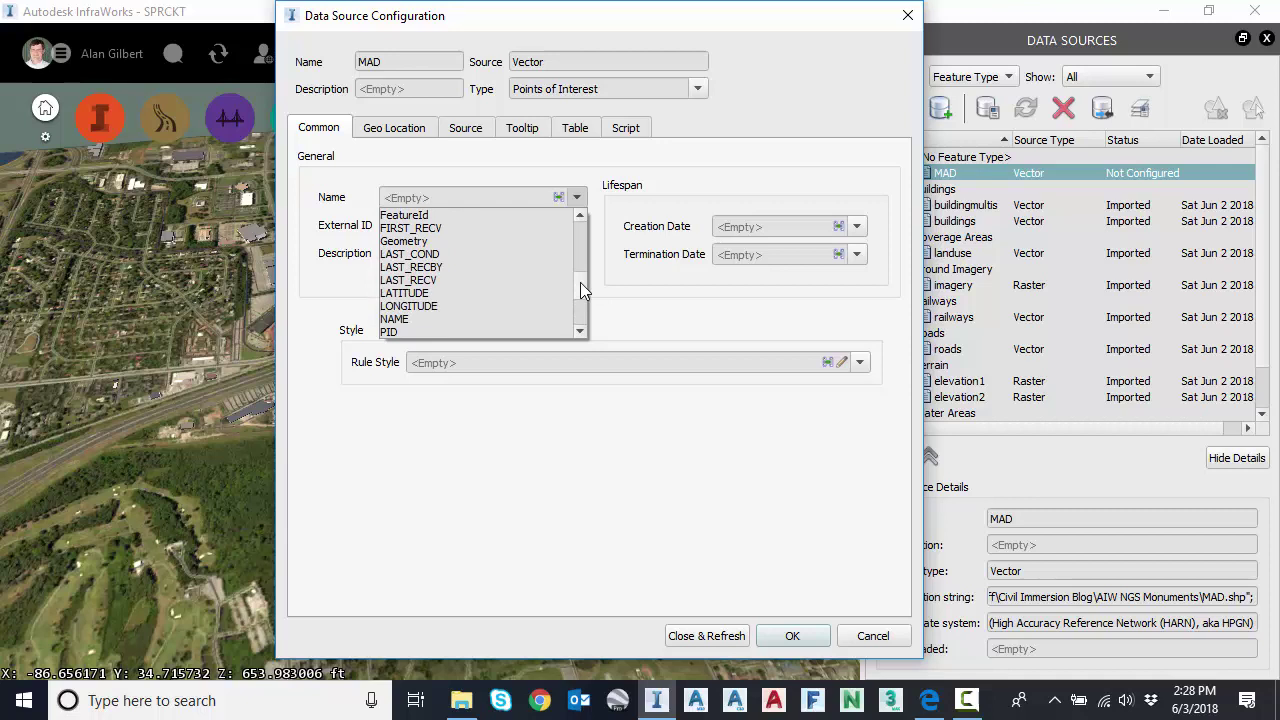
pyautogui.click(407, 254)
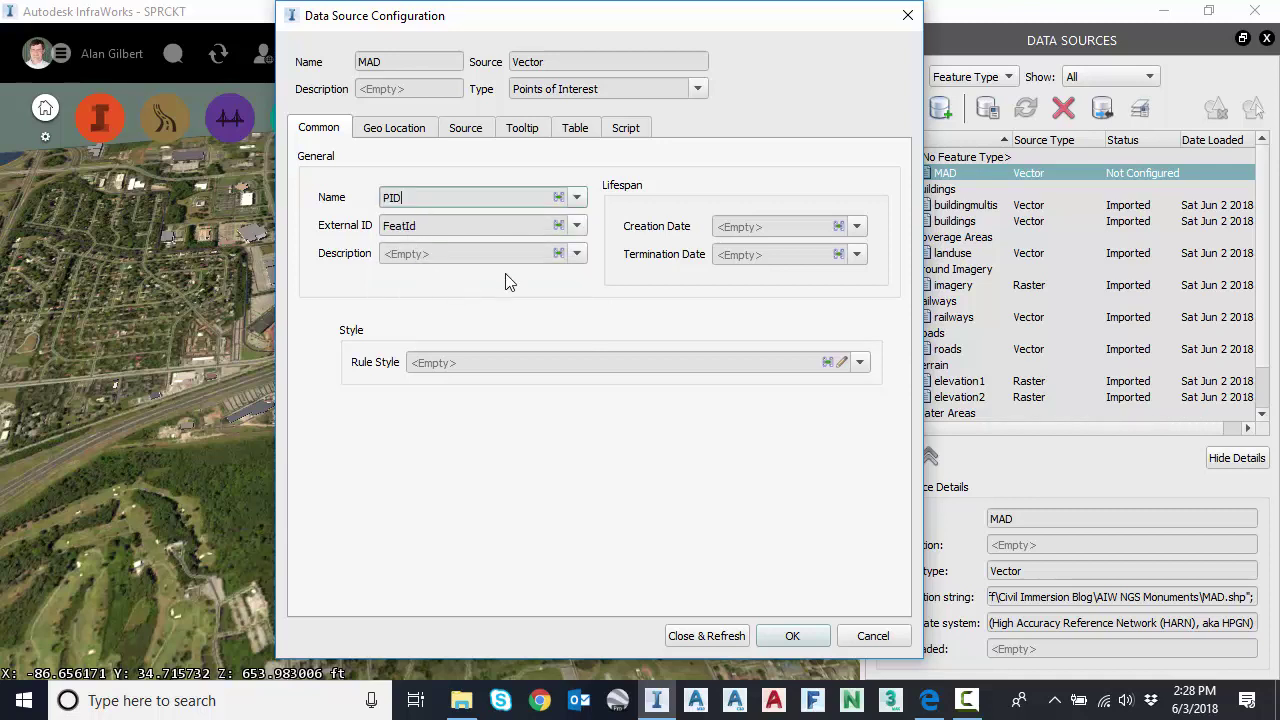
# Map the Description property to ELEV_ORDER and set the rule style to 3D Model/POI/3DMarker_Blue
pyautogui.click(579, 254)
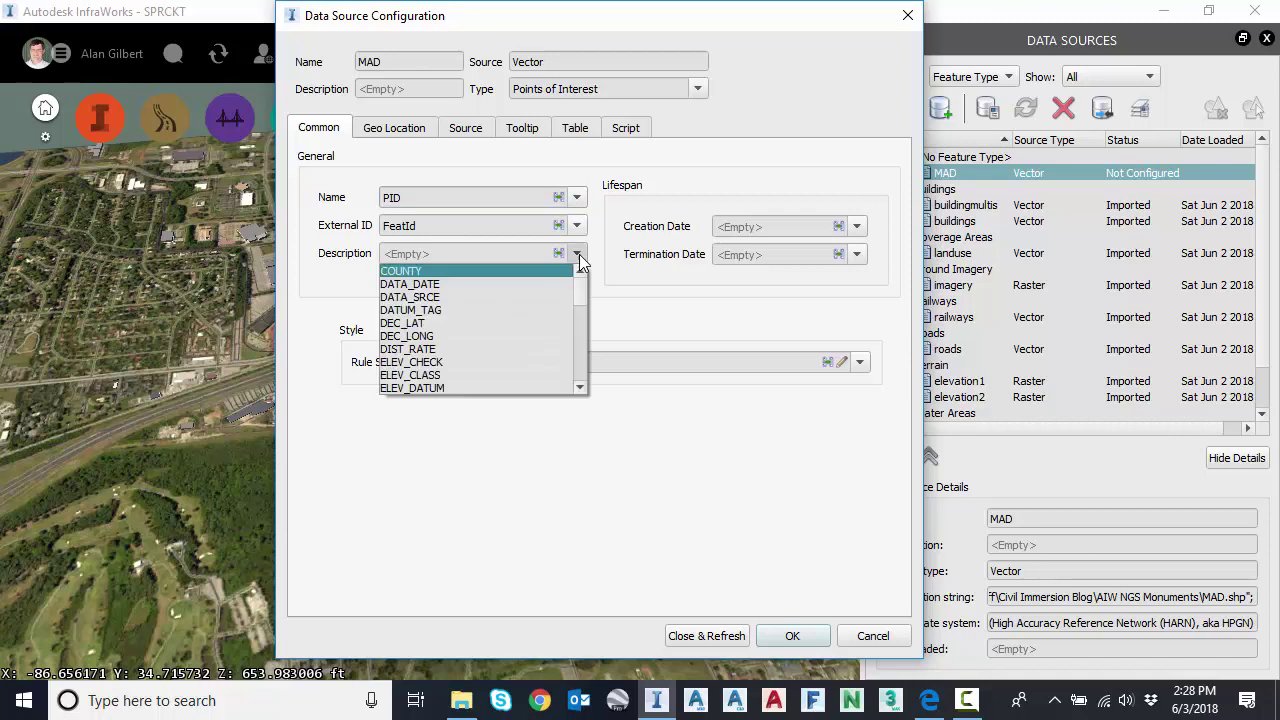
pyautogui.scroll(-2, 582, 284)
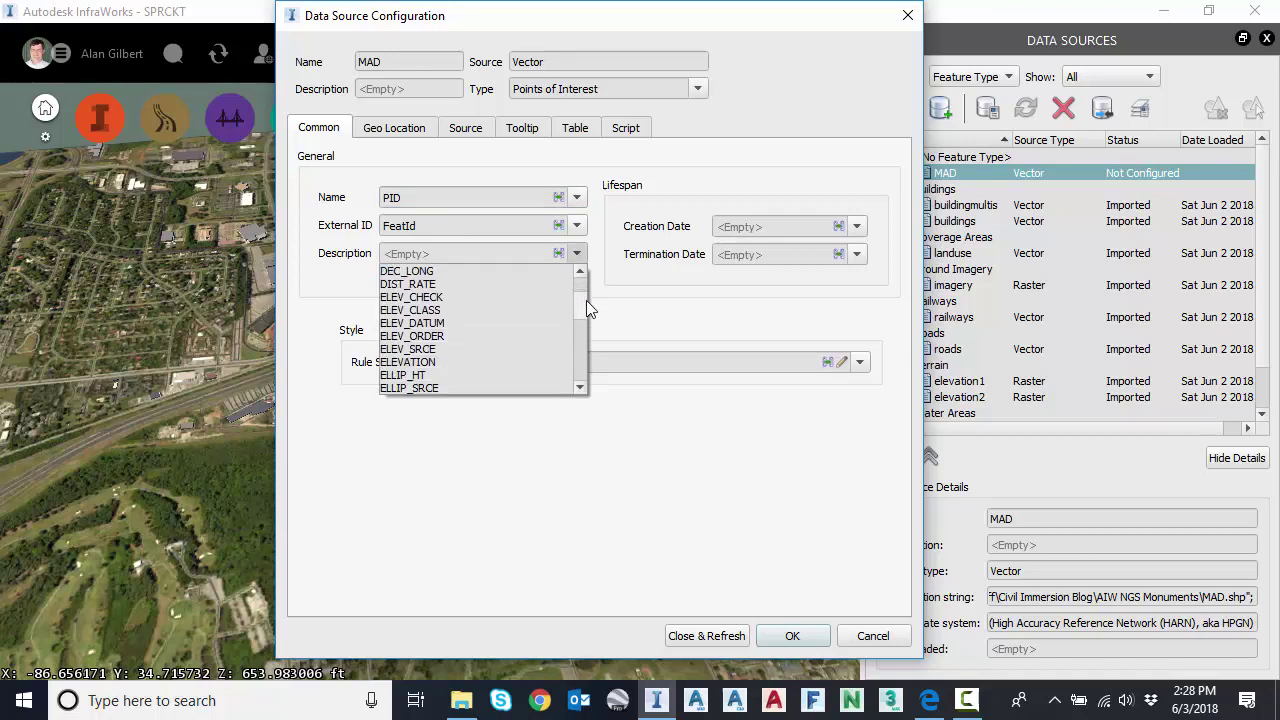
pyautogui.scroll(-1, 586, 300)
pyautogui.scroll(-1, 440, 310)
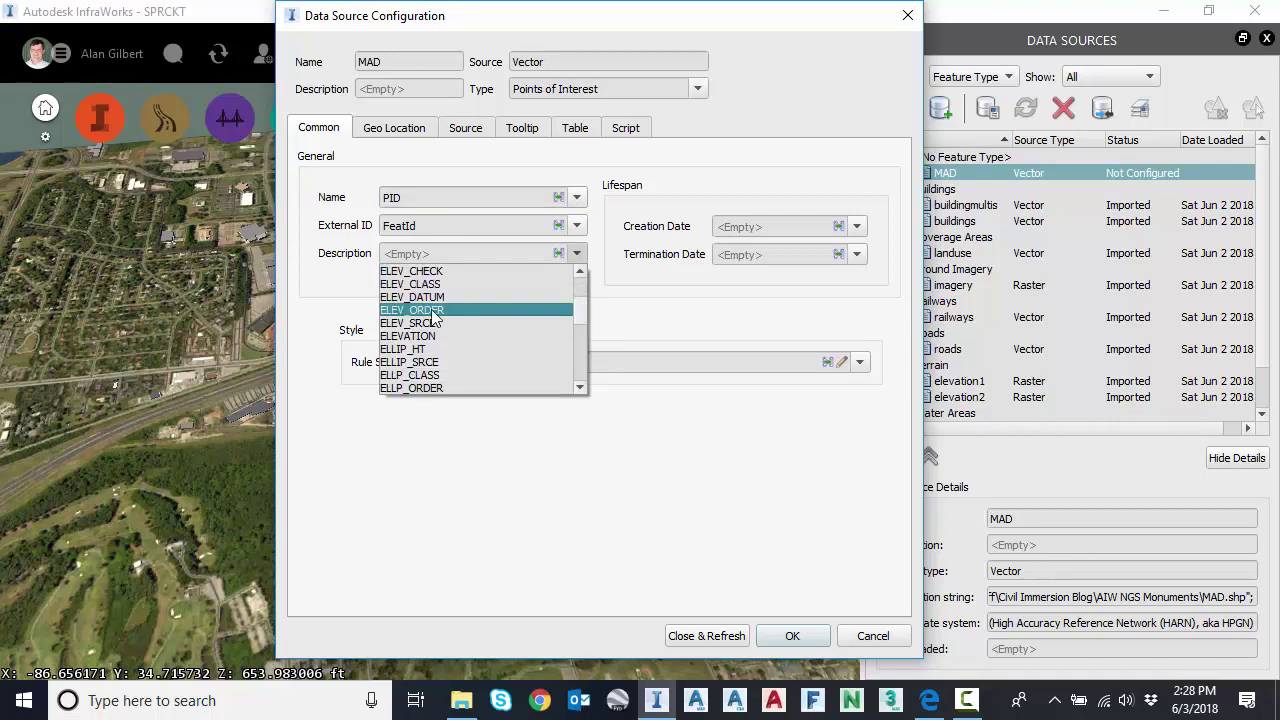
pyautogui.click(440, 310)
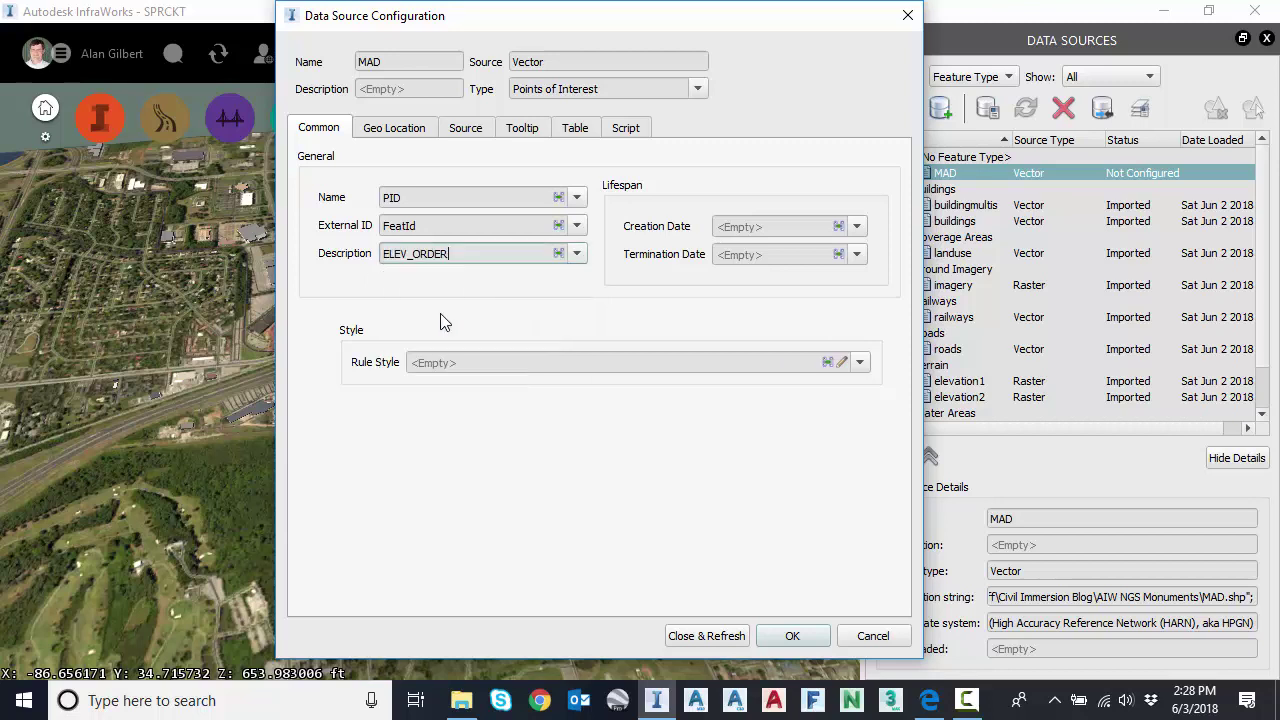
pyautogui.click(842, 362)
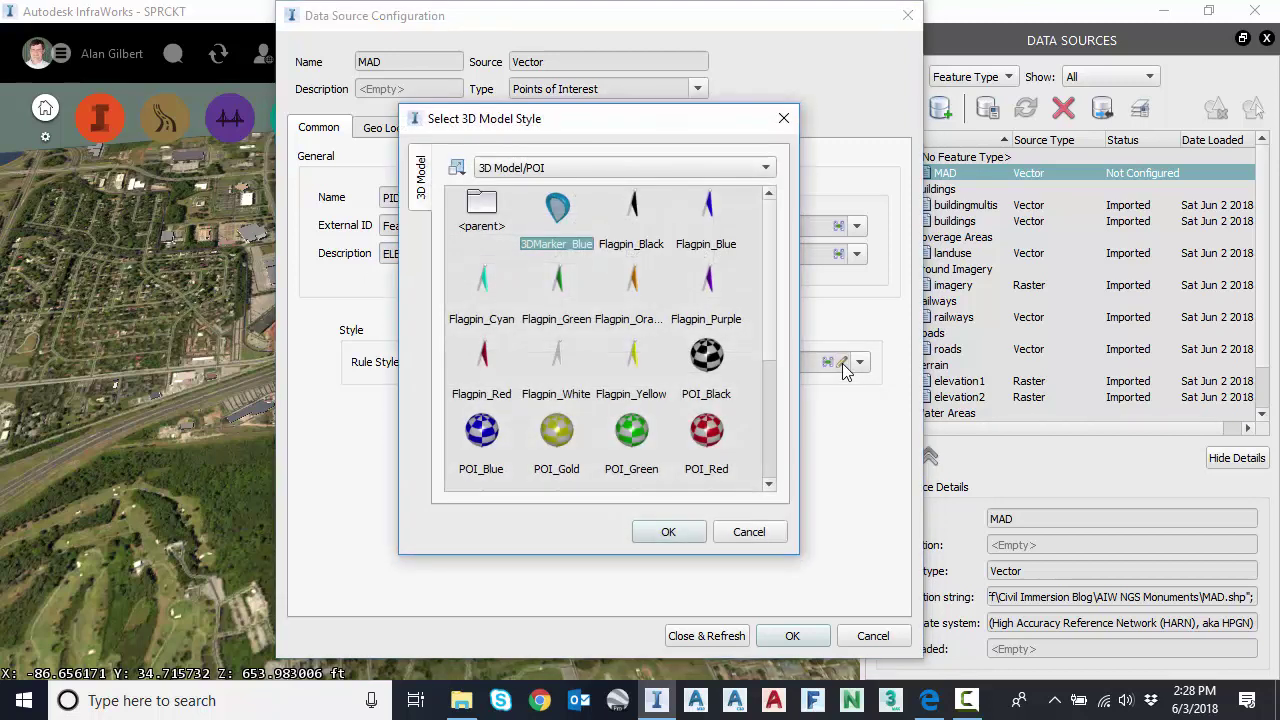
pyautogui.click(668, 531)
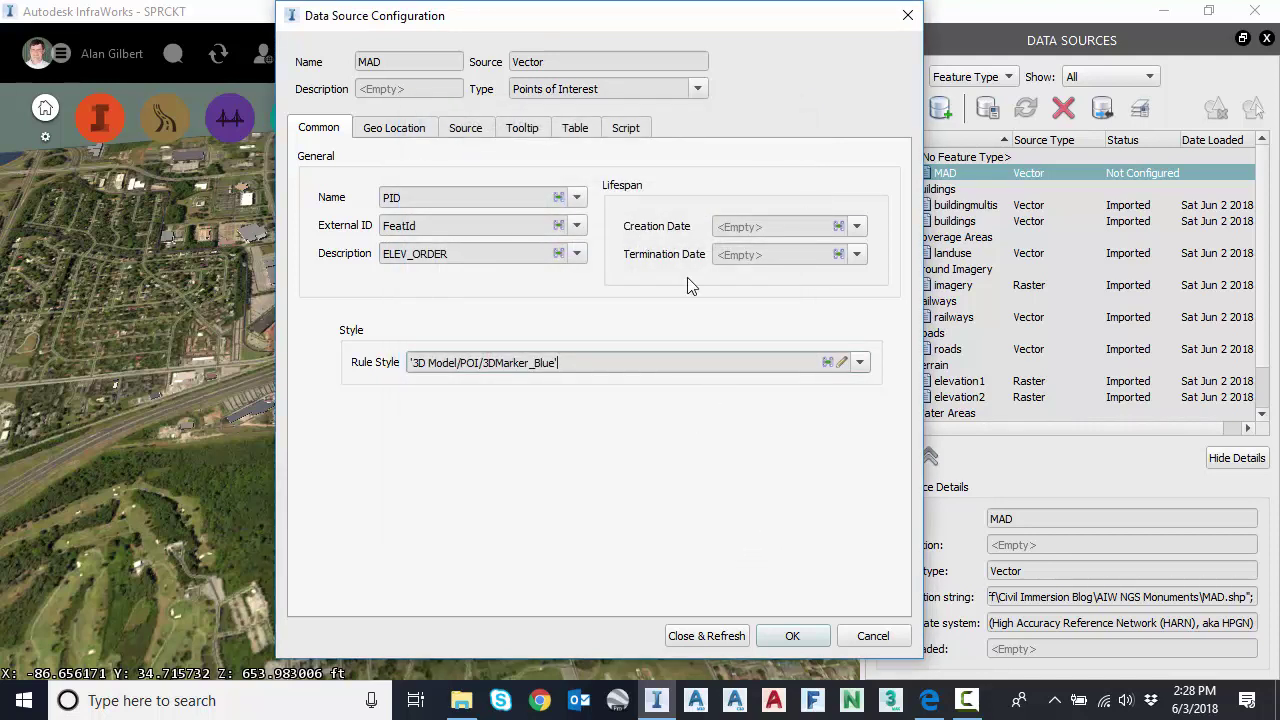
# Check the data source's geolocation settings, set its draping option to Drape, and enable Clip to model extent
pyautogui.click(394, 129)
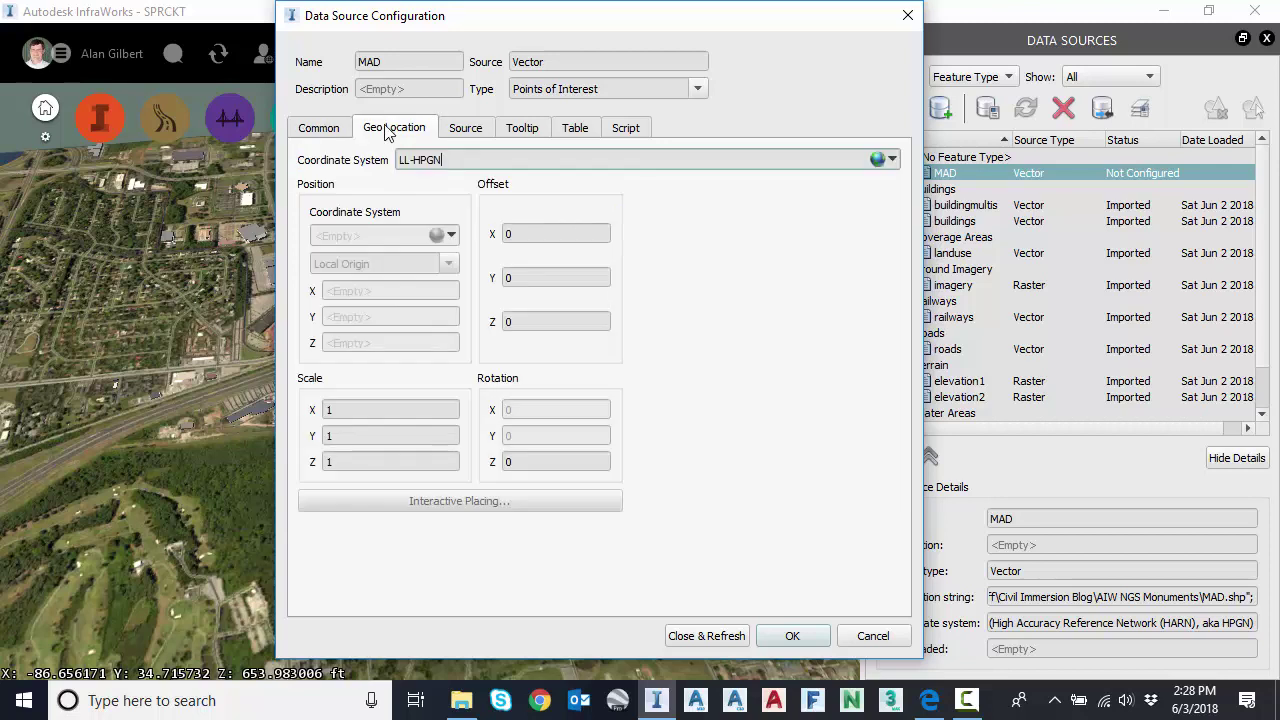
pyautogui.click(463, 128)
pyautogui.click(415, 133)
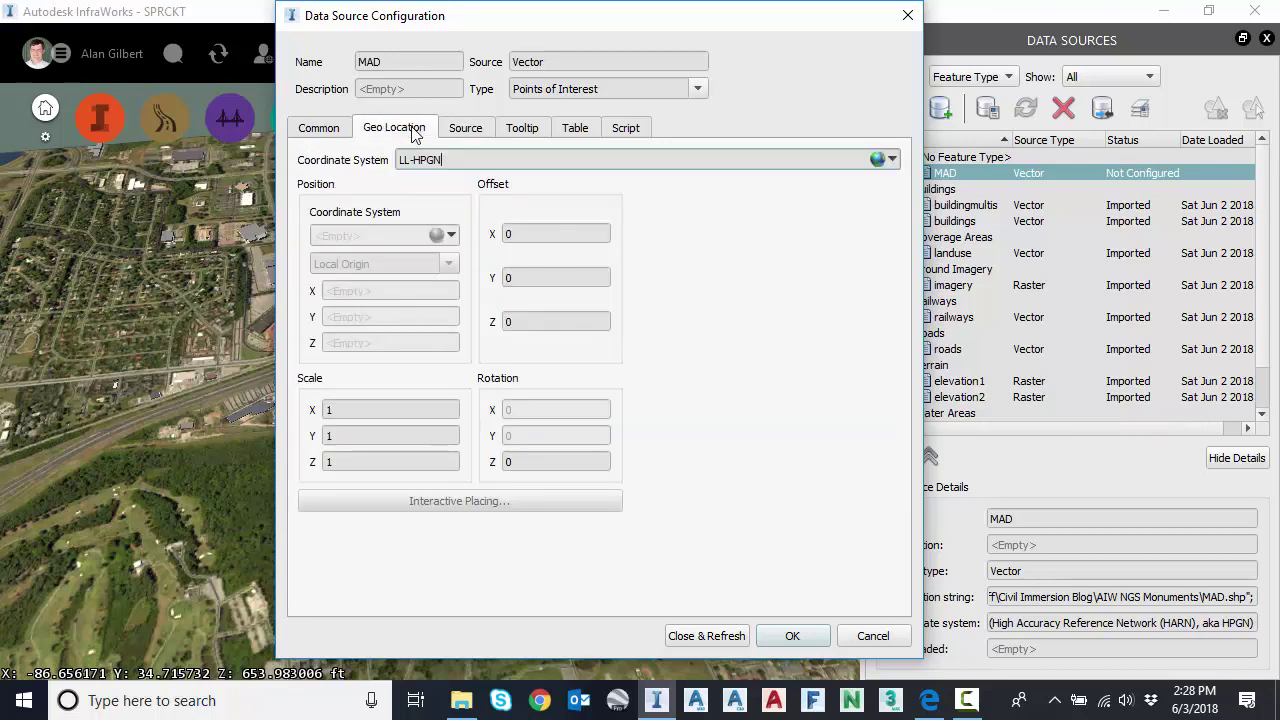
pyautogui.click(470, 131)
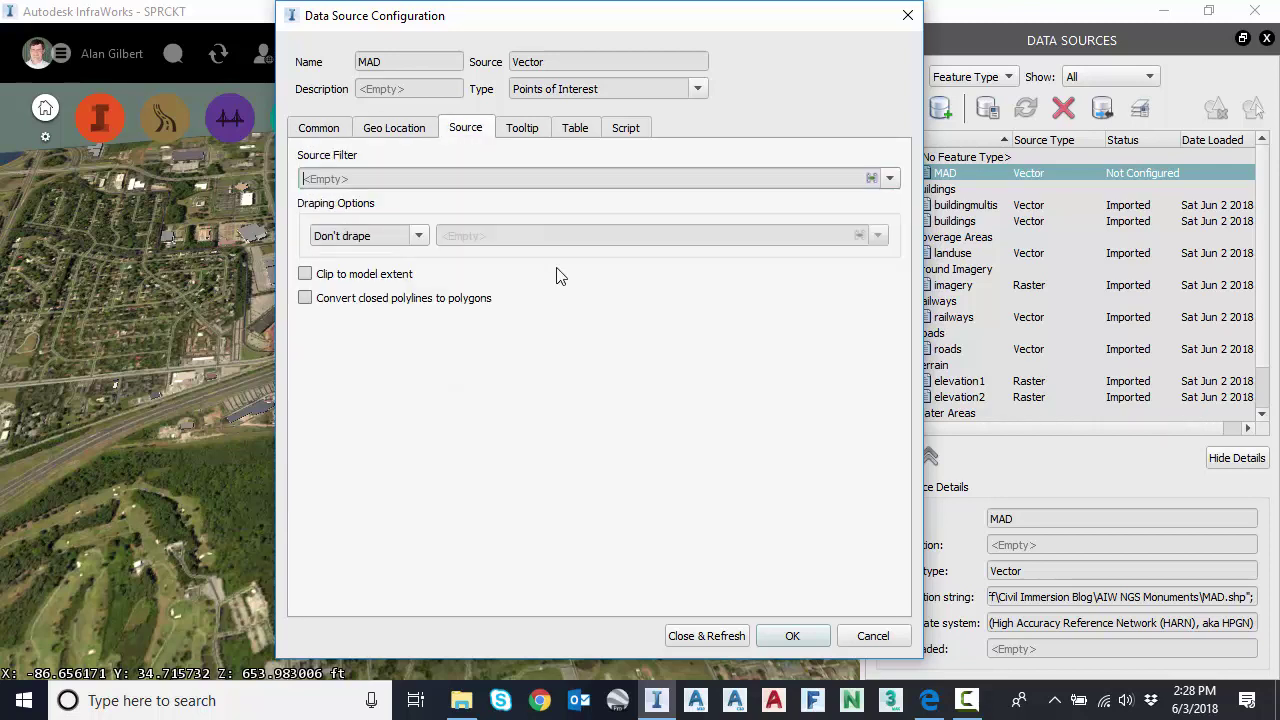
pyautogui.click(419, 235)
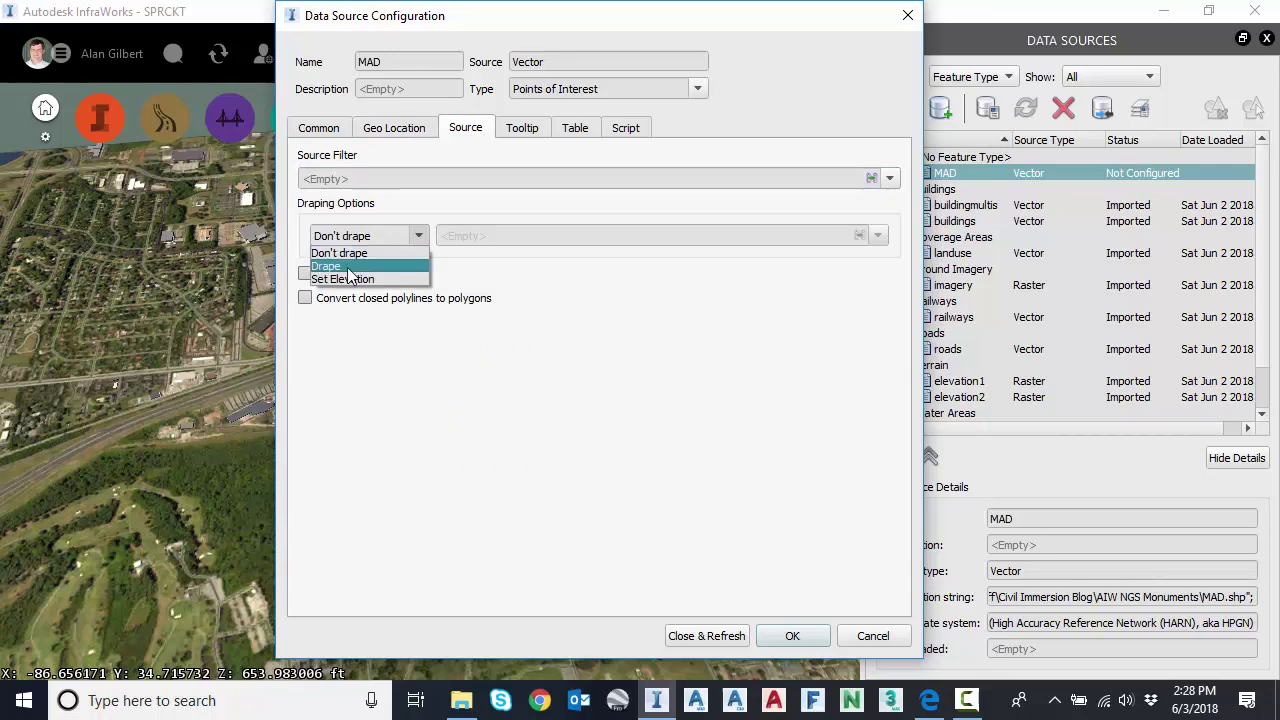
pyautogui.click(345, 266)
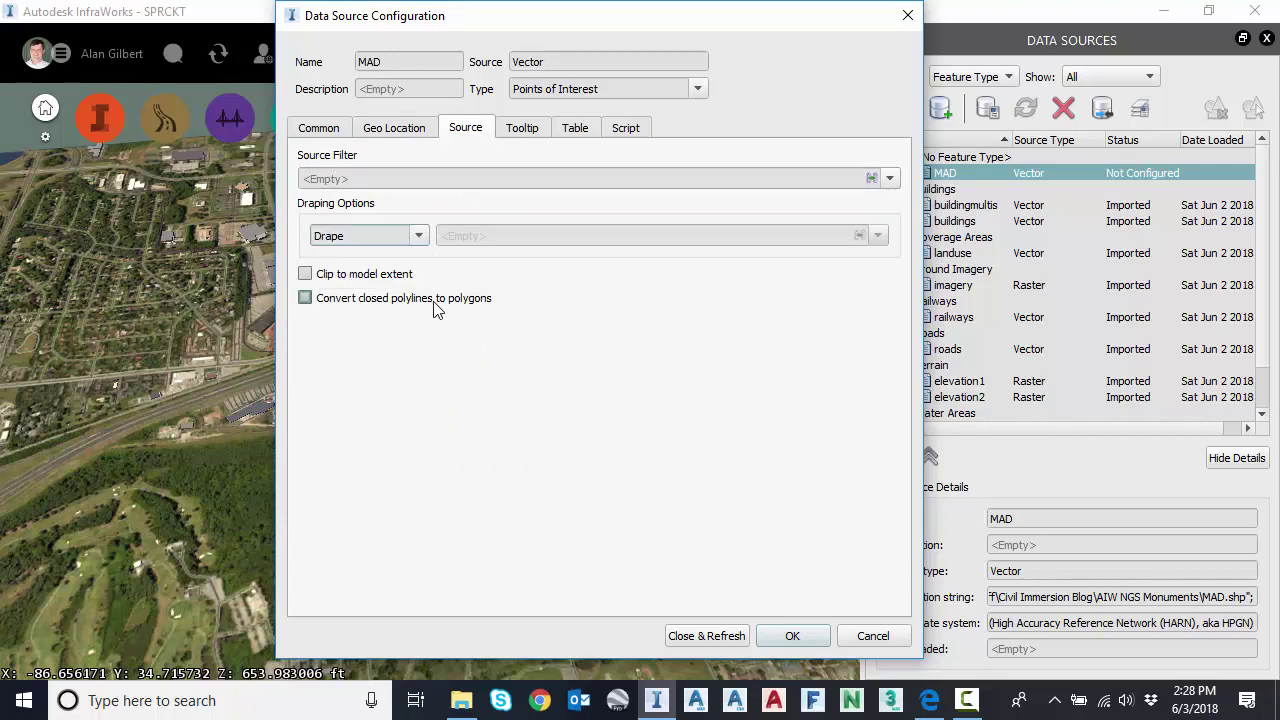
pyautogui.click(303, 275)
# Map the User Data property of the MAD data source to the ELEVATION attribute
pyautogui.click(520, 128)
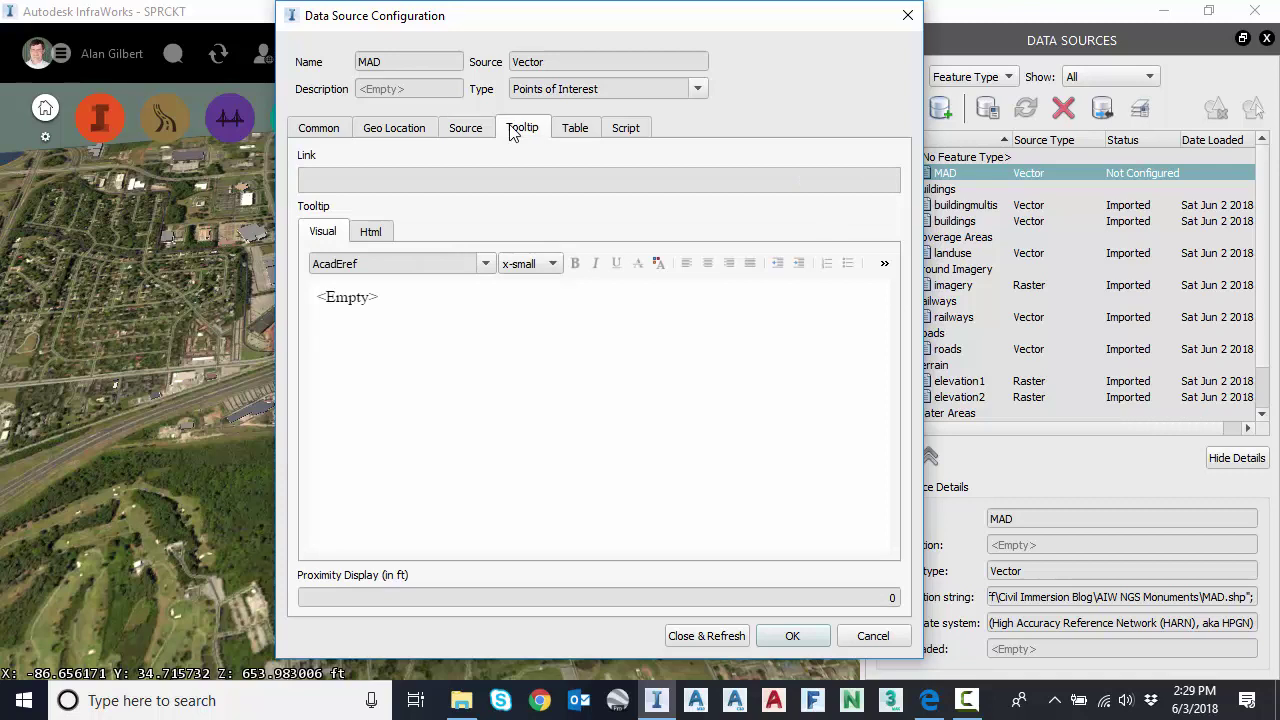
pyautogui.click(576, 128)
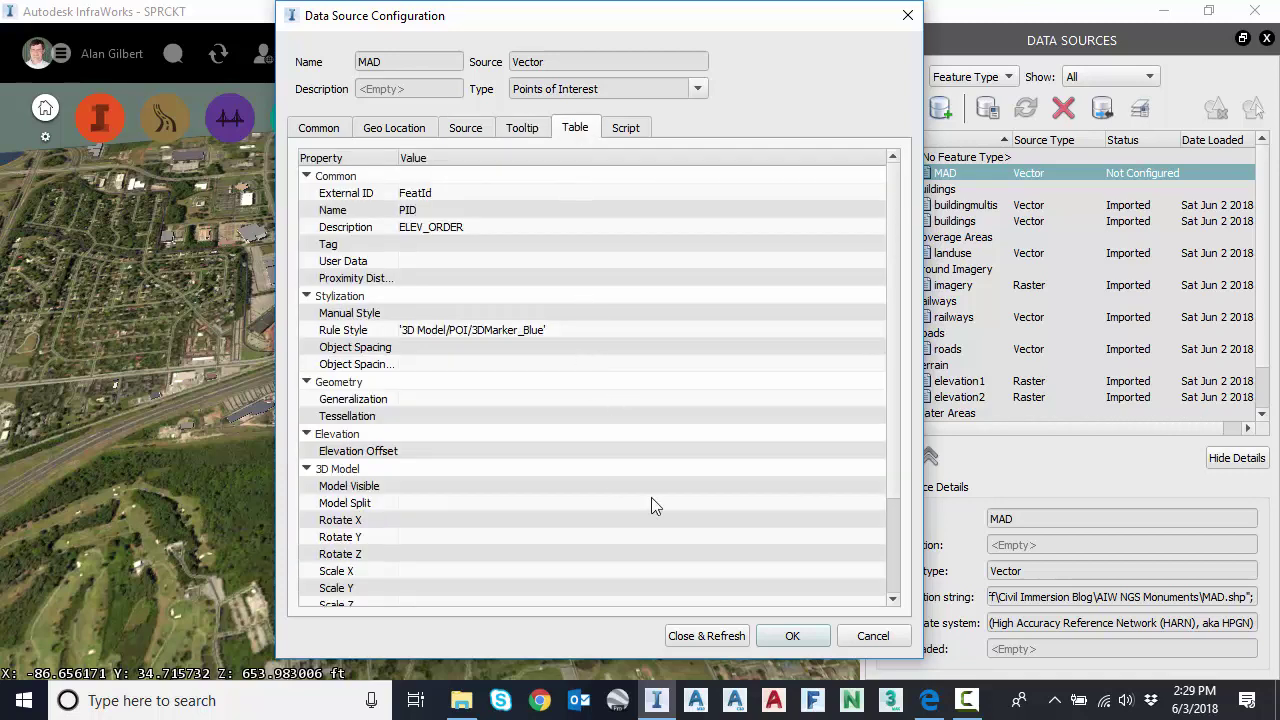
pyautogui.click(444, 260)
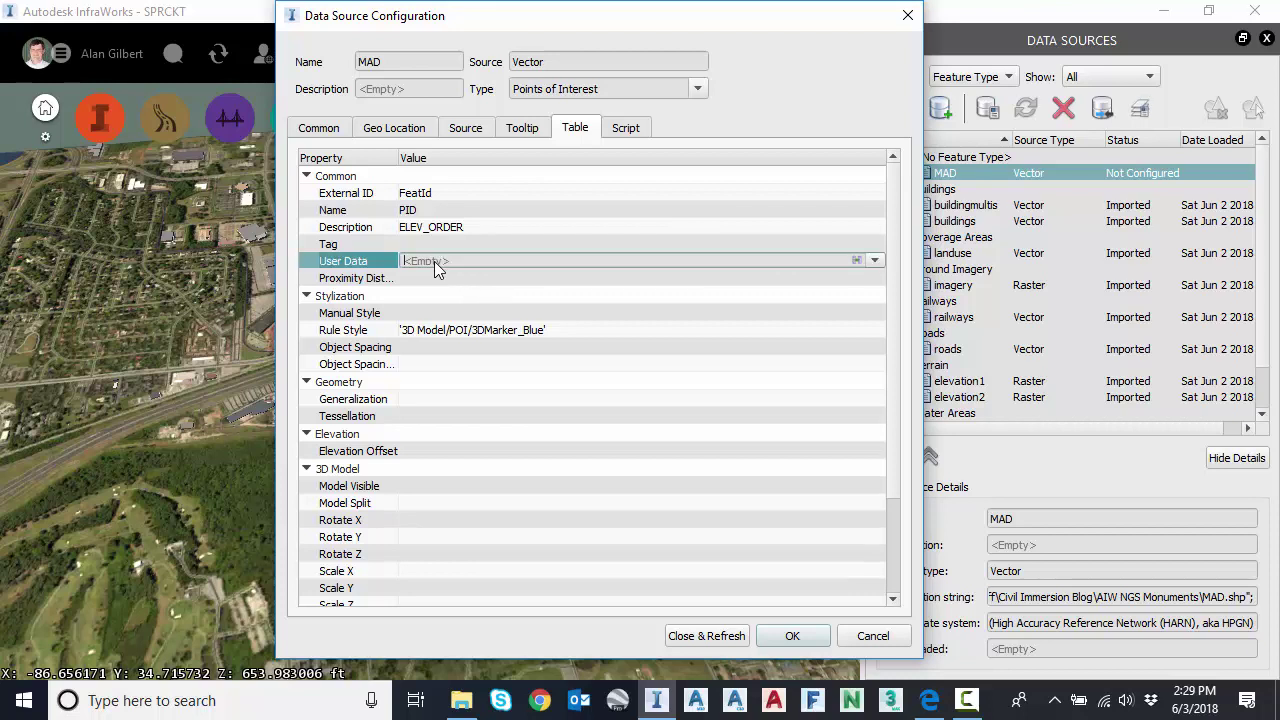
pyautogui.click(872, 259)
pyautogui.moveTo(880, 290); pyautogui.dragTo(880, 300)
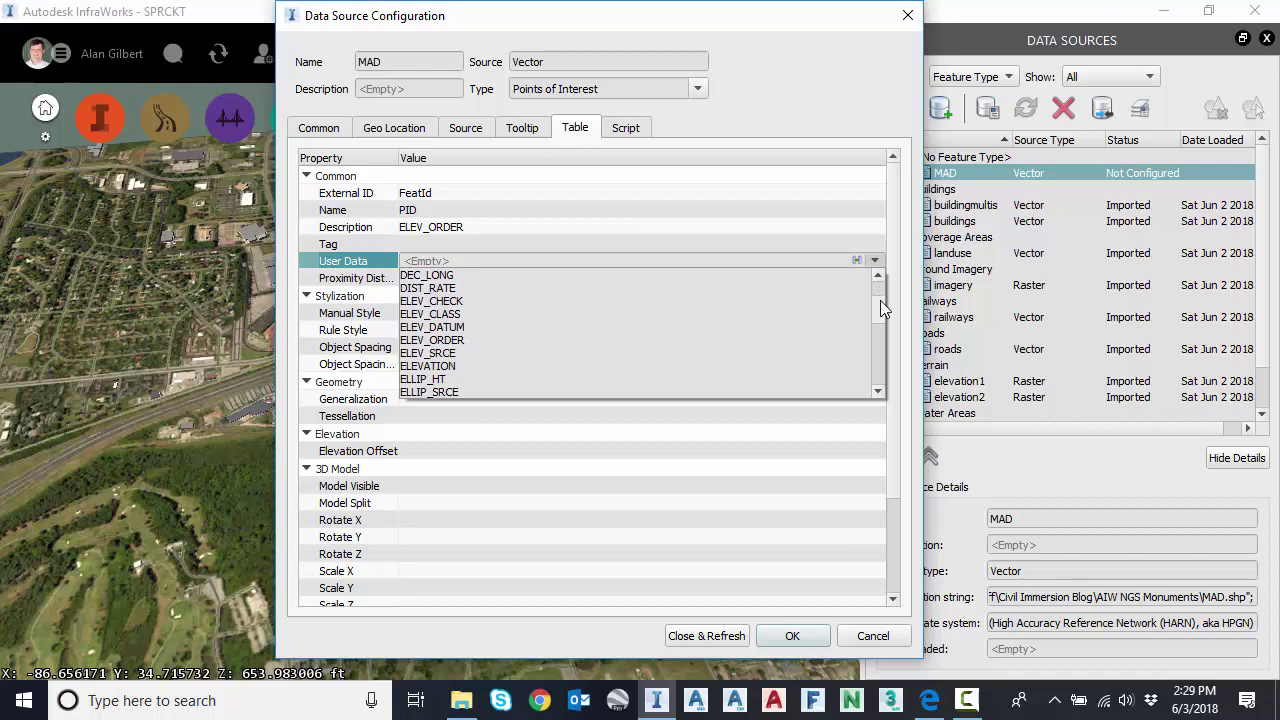
pyautogui.click(432, 366)
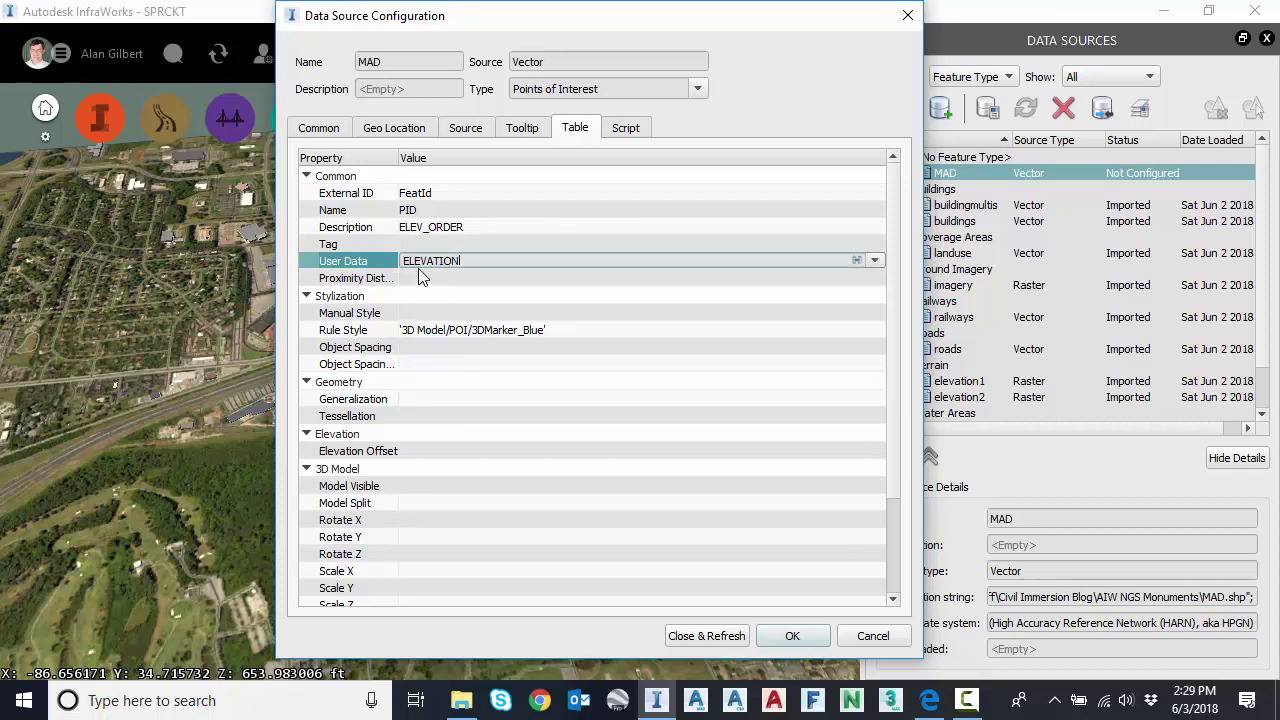
pyautogui.click(518, 280)
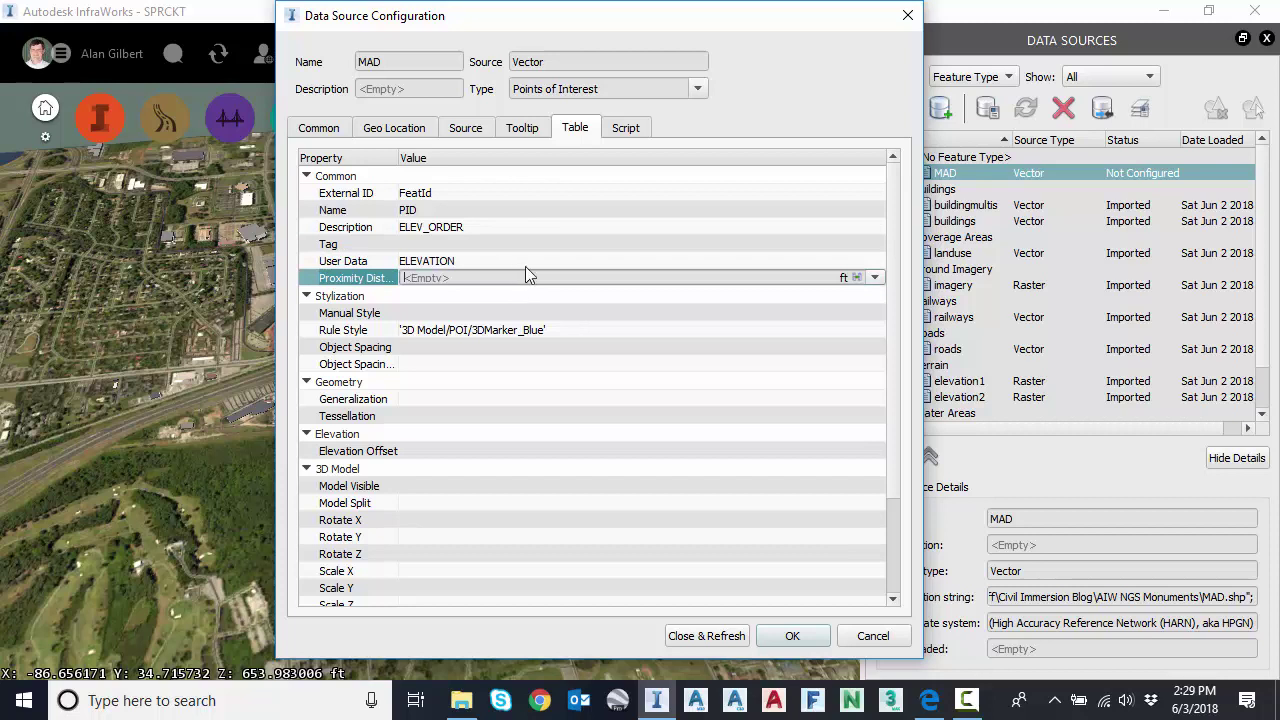
# Set the 3D model Scale X, Scale Y and Scale Z to 2, then close and refresh the MAD data source
pyautogui.scroll(-2, 525, 266)
pyautogui.click(434, 468)
pyautogui.write('2')
pyautogui.click(425, 488)
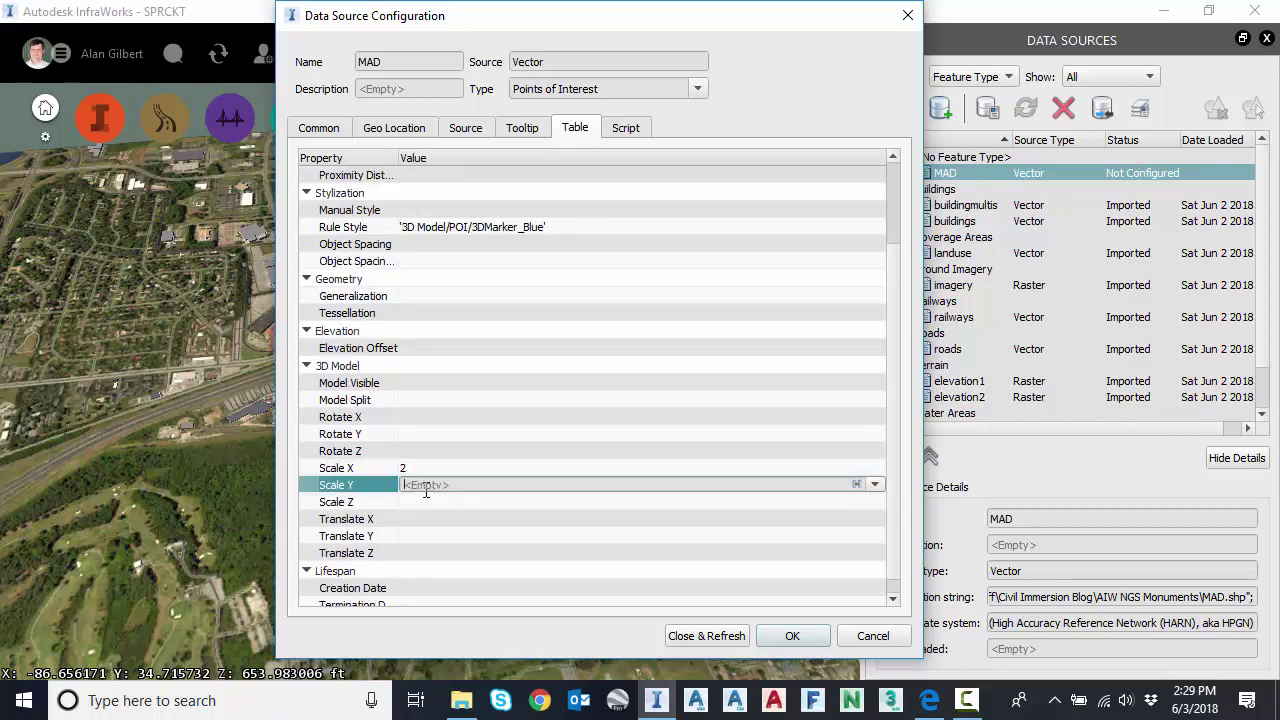
pyautogui.write('2')
pyautogui.click(425, 506)
pyautogui.write('2')
pyautogui.click(444, 519)
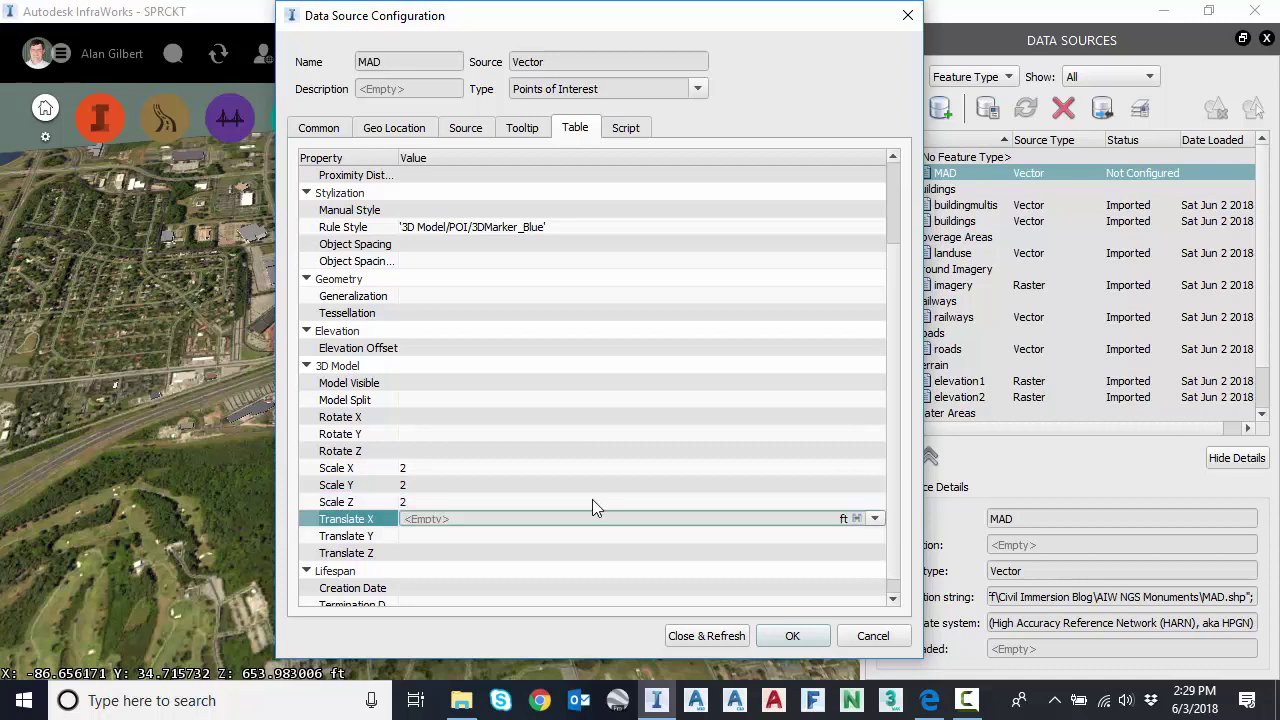
pyautogui.click(712, 635)
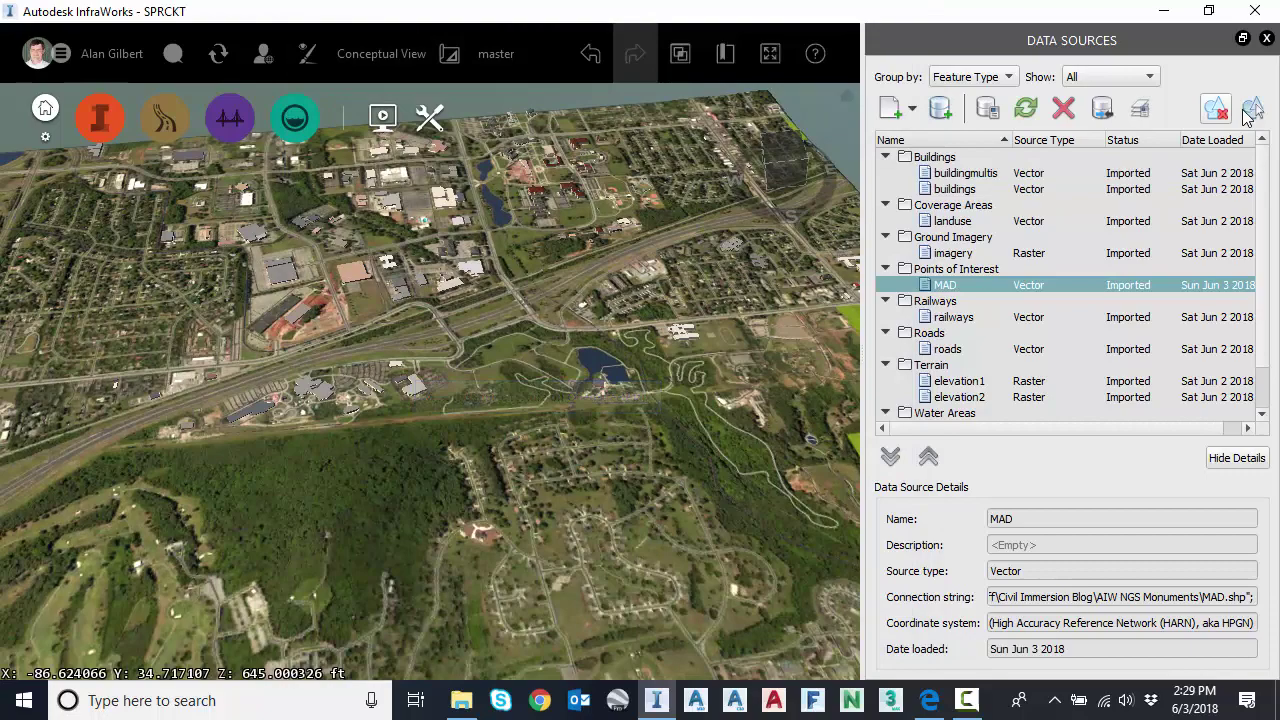
pyautogui.click(1267, 38)
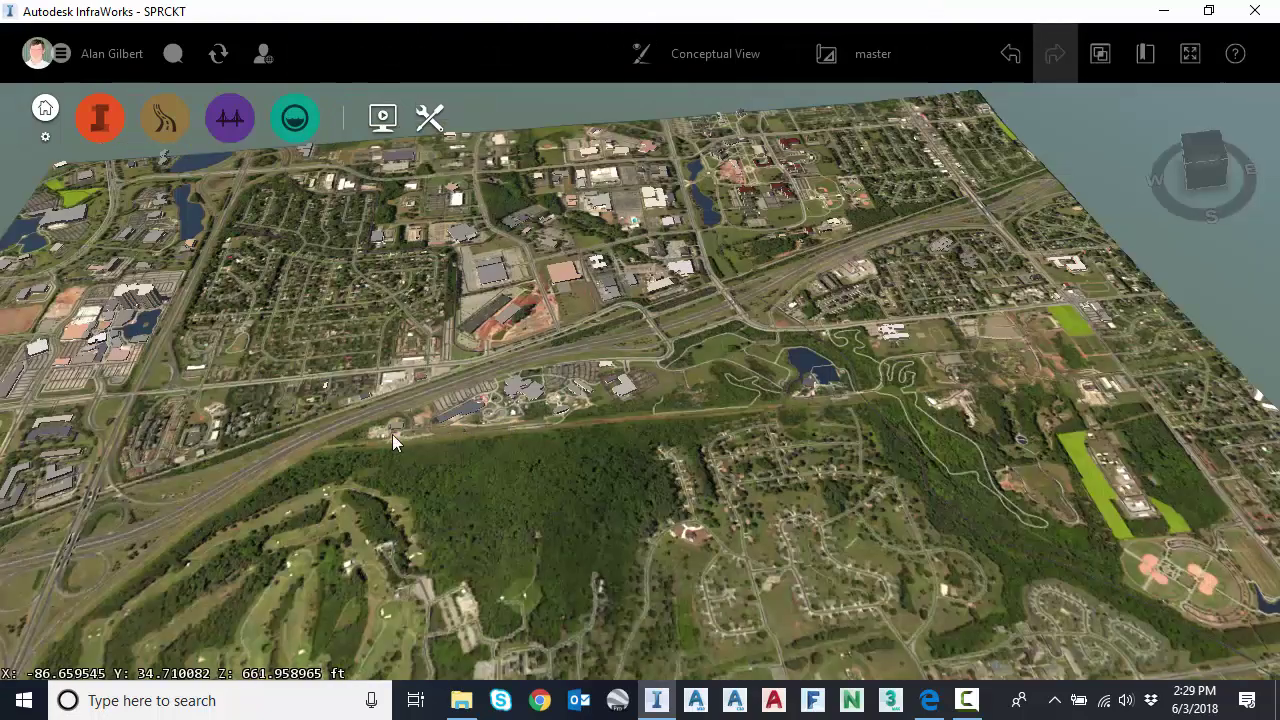
# Examine the imported monument markers around the building complex and highway from several distances and angles
pyautogui.scroll(4, 523, 371)
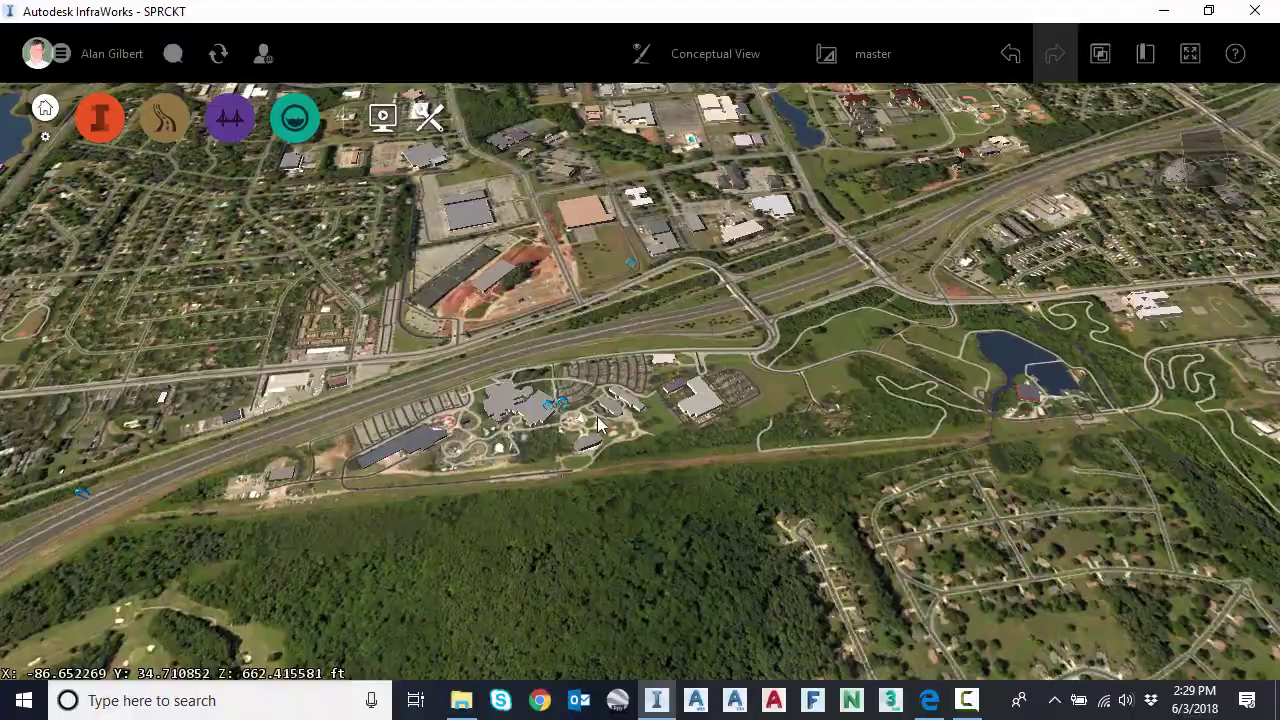
pyautogui.moveTo(507, 422); pyautogui.dragTo(716, 410, button='middle')
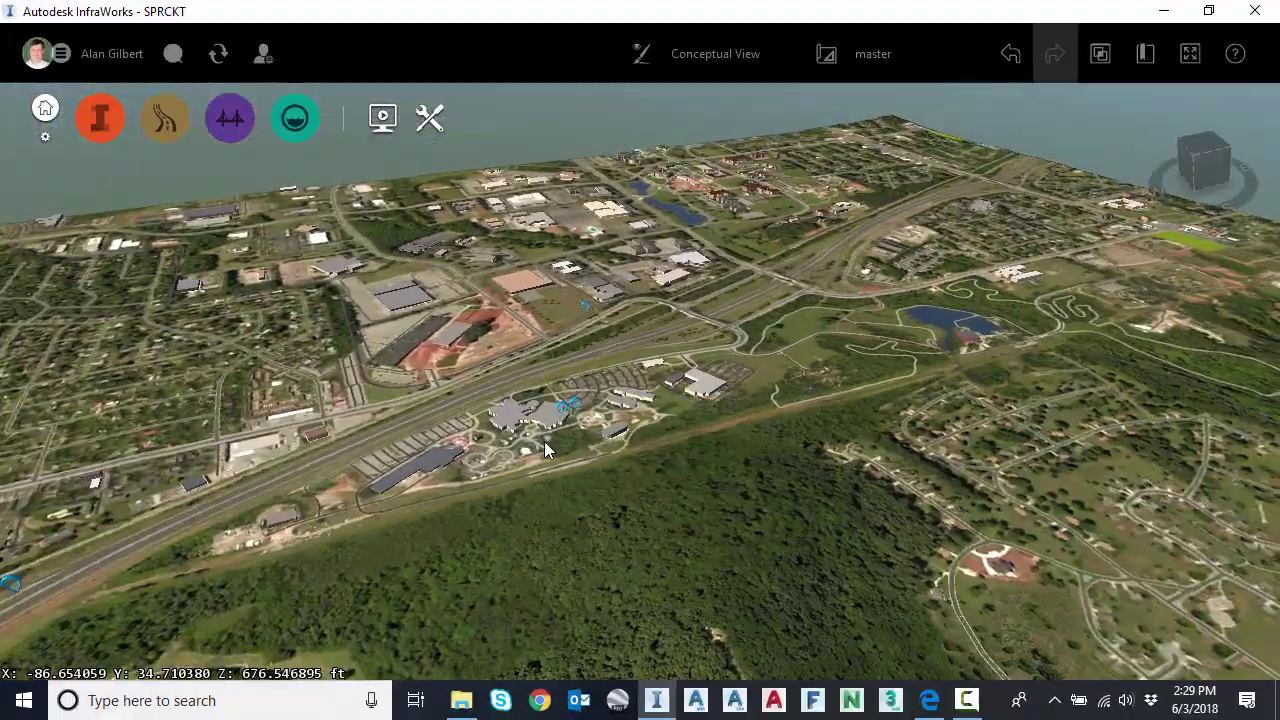
pyautogui.scroll(-3, 545, 450)
pyautogui.scroll(3, 531, 441)
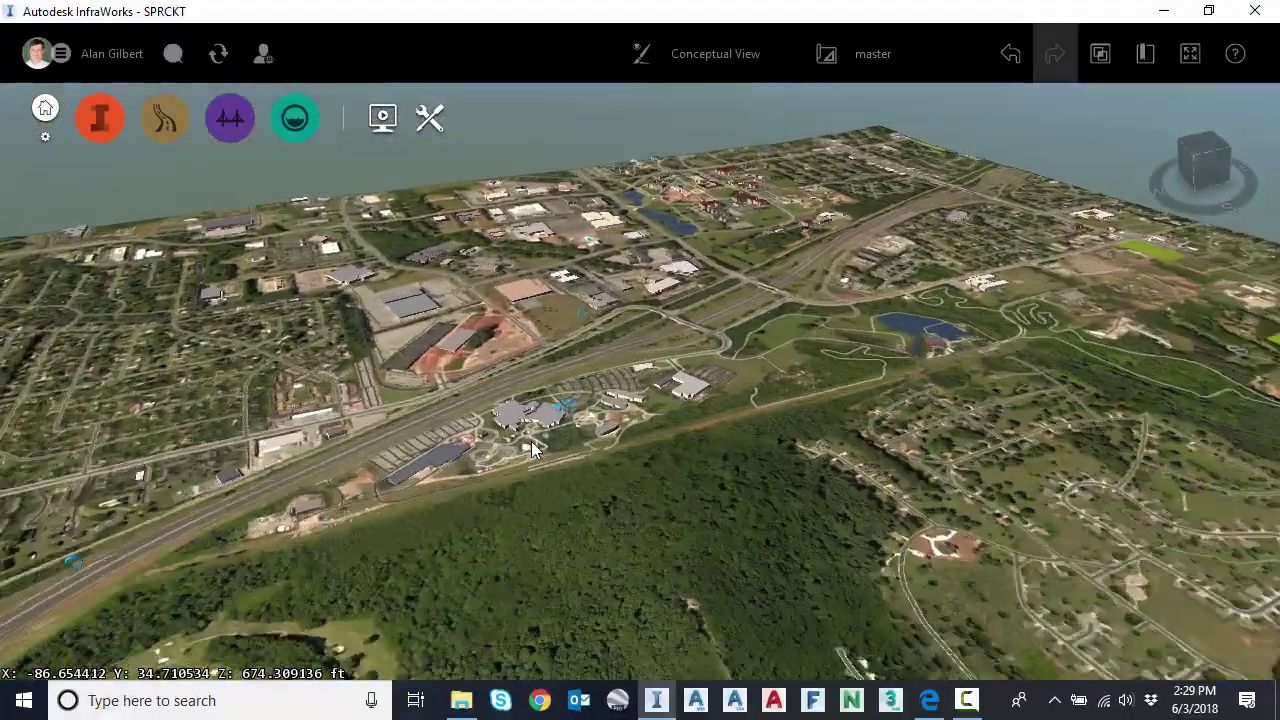
pyautogui.scroll(-3, 531, 447)
pyautogui.scroll(3, 531, 447)
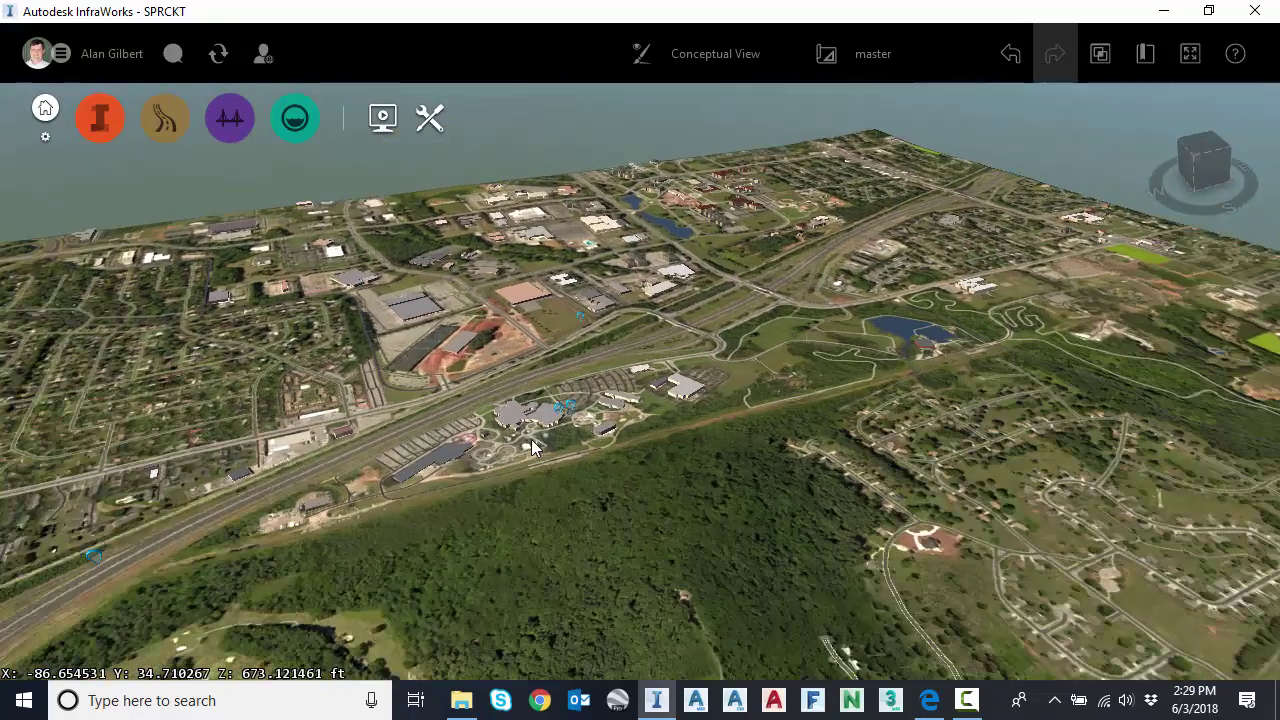
pyautogui.scroll(3, 531, 447)
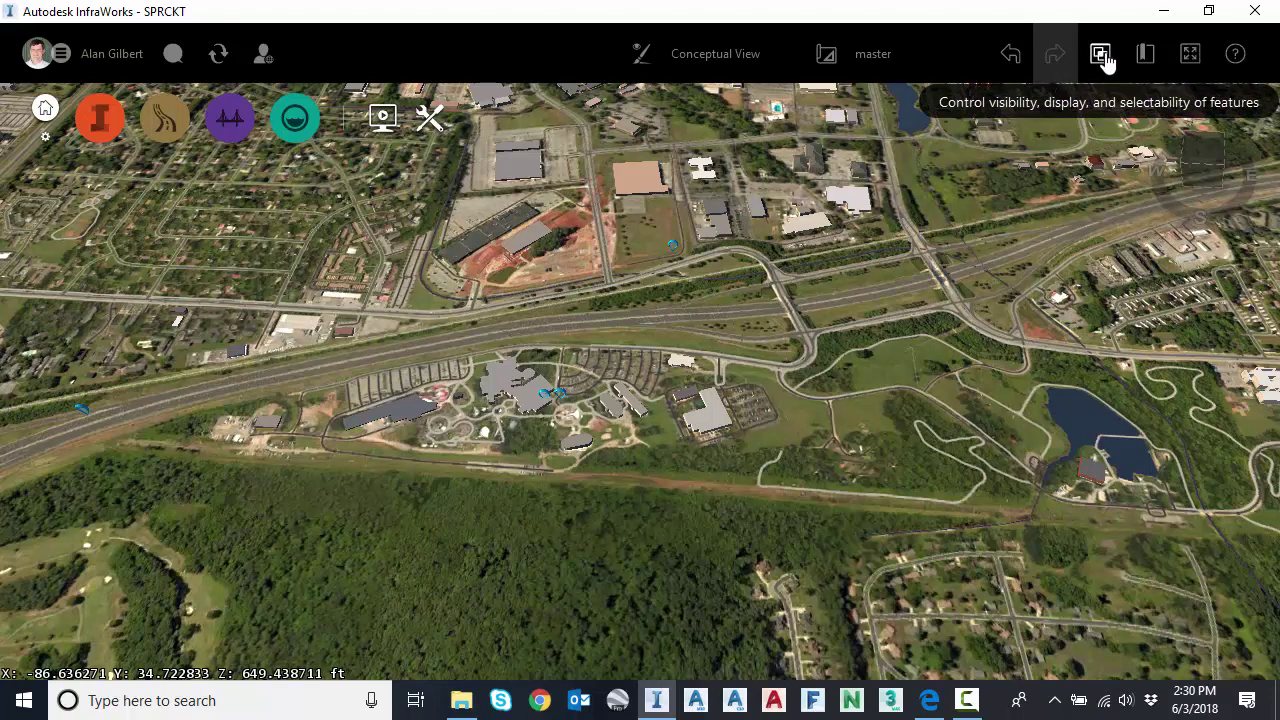
# Set the Points of Interest layer to display at Maximum LOD in the Model Explorer
pyautogui.click(1101, 55)
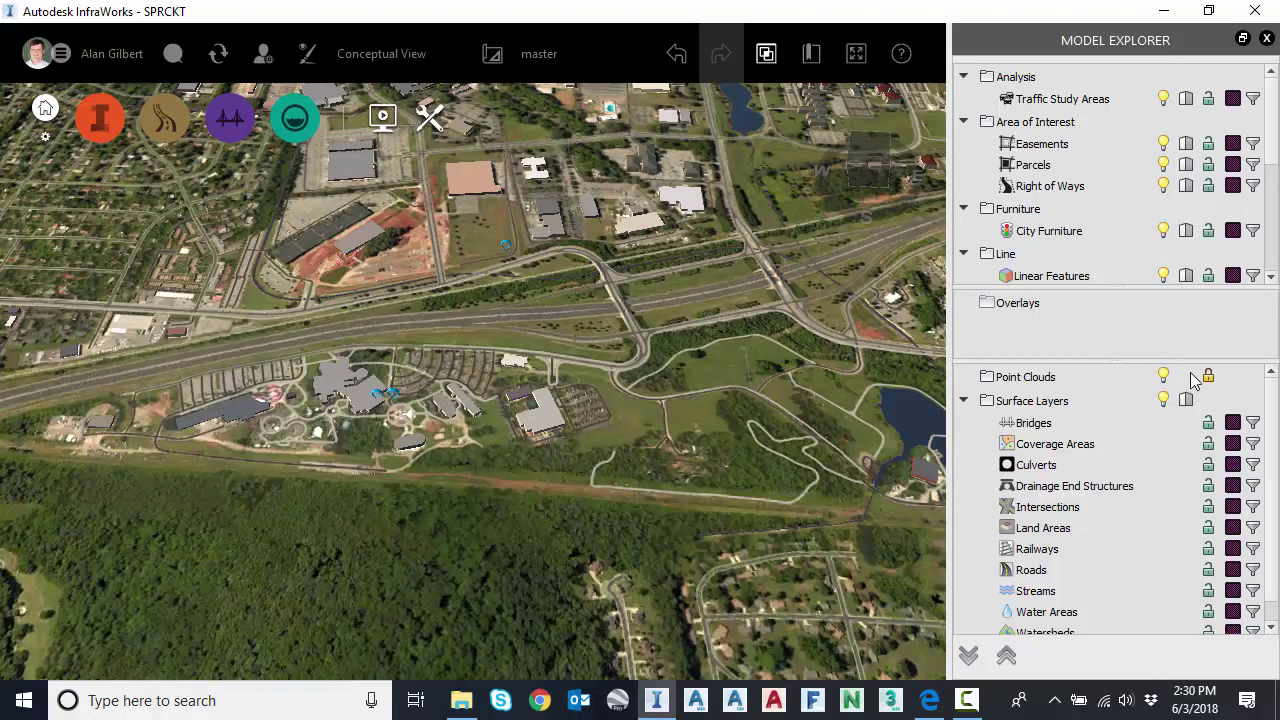
pyautogui.scroll(-3, 1275, 162)
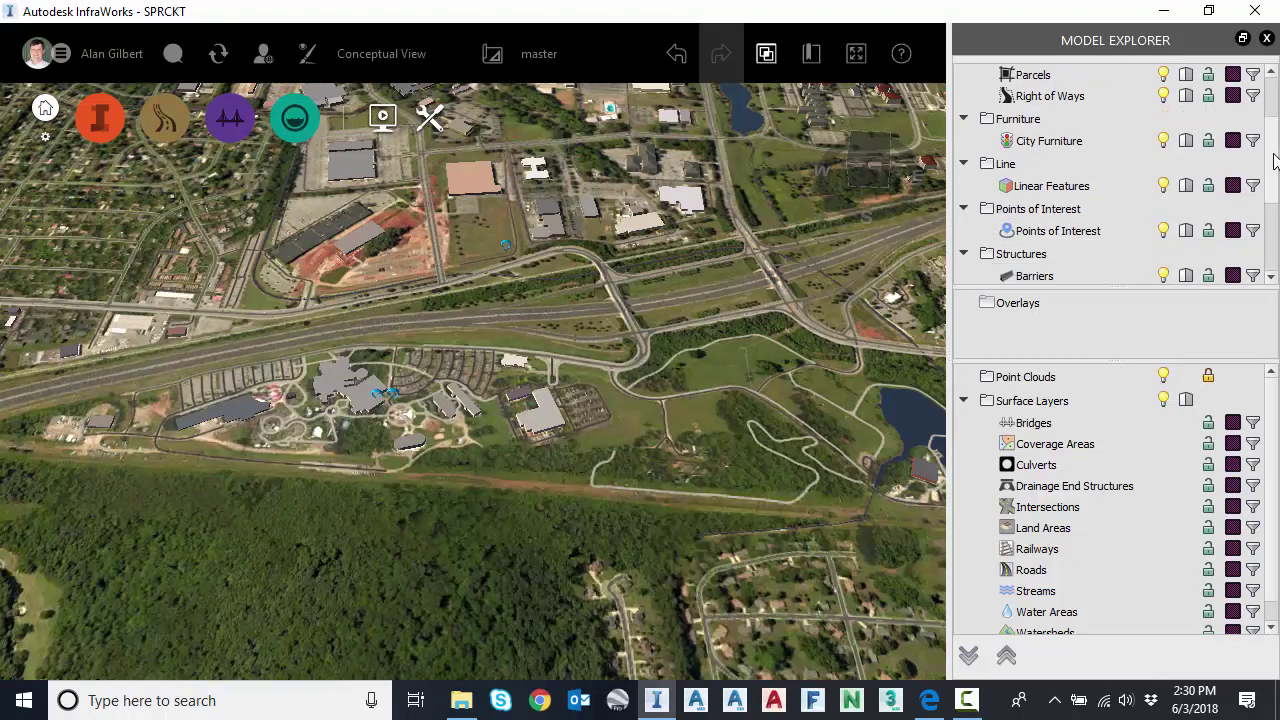
pyautogui.scroll(-1, 1275, 162)
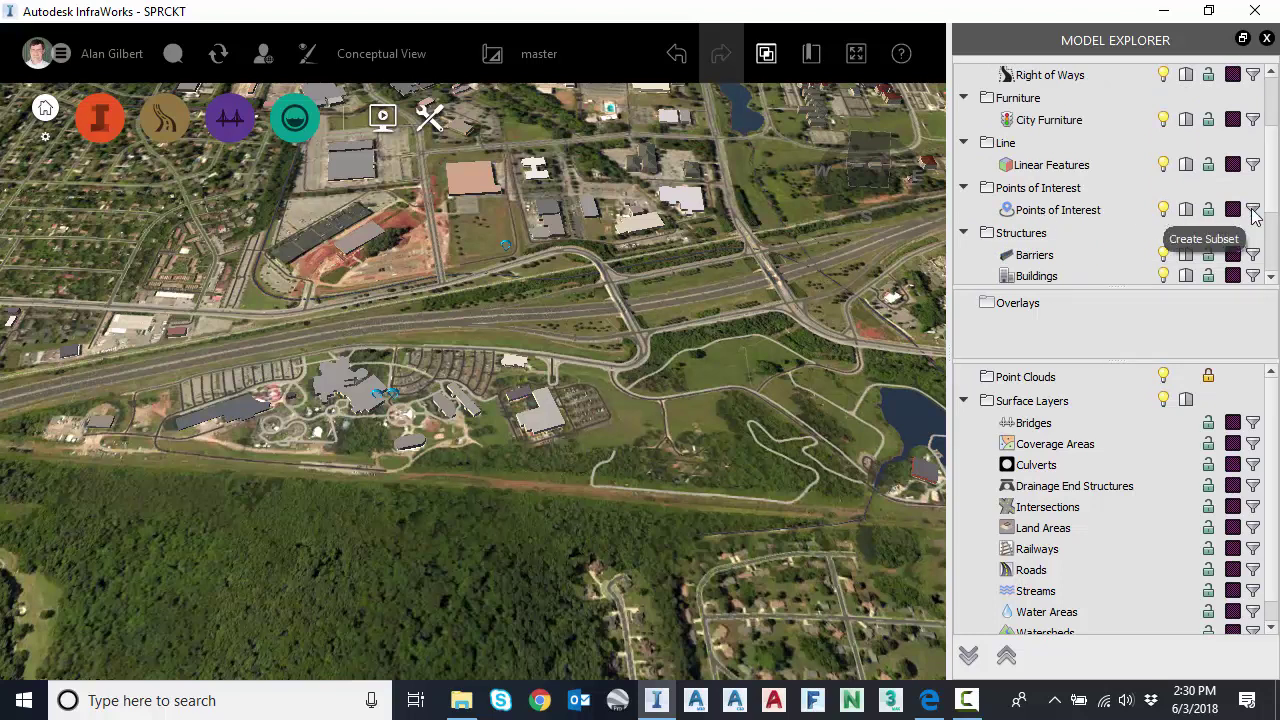
pyautogui.click(1187, 211)
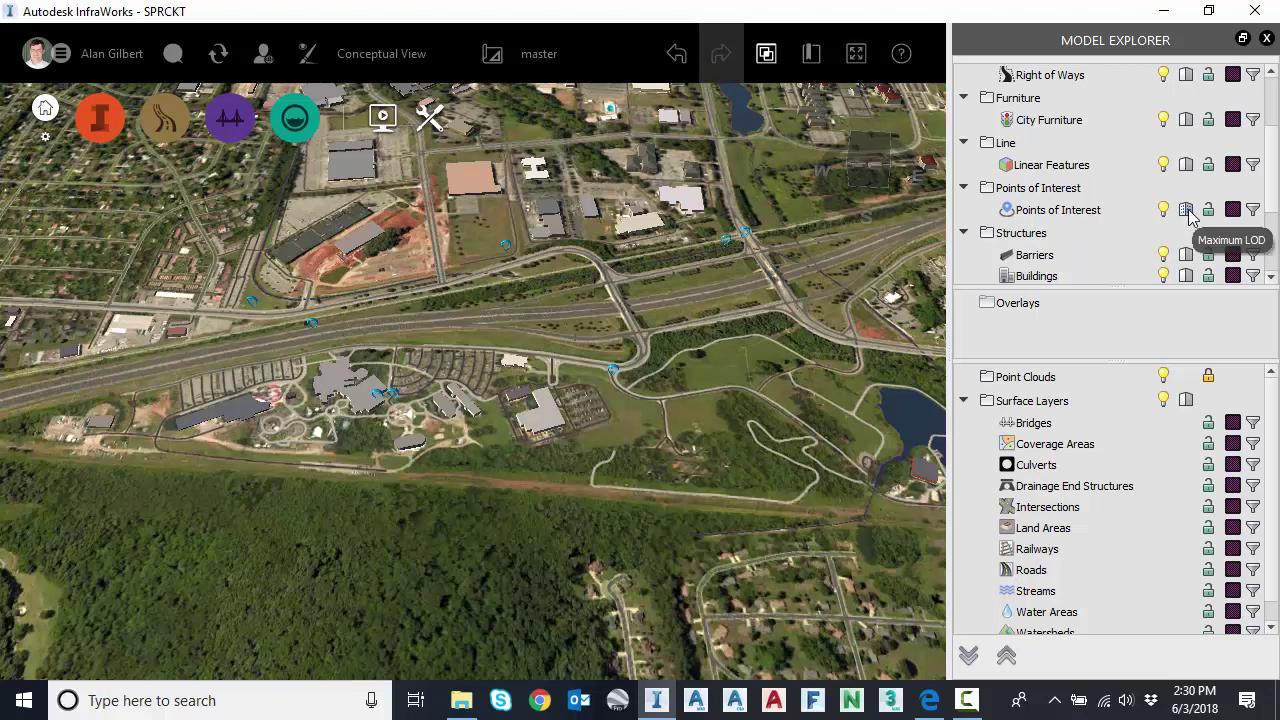
pyautogui.click(1266, 38)
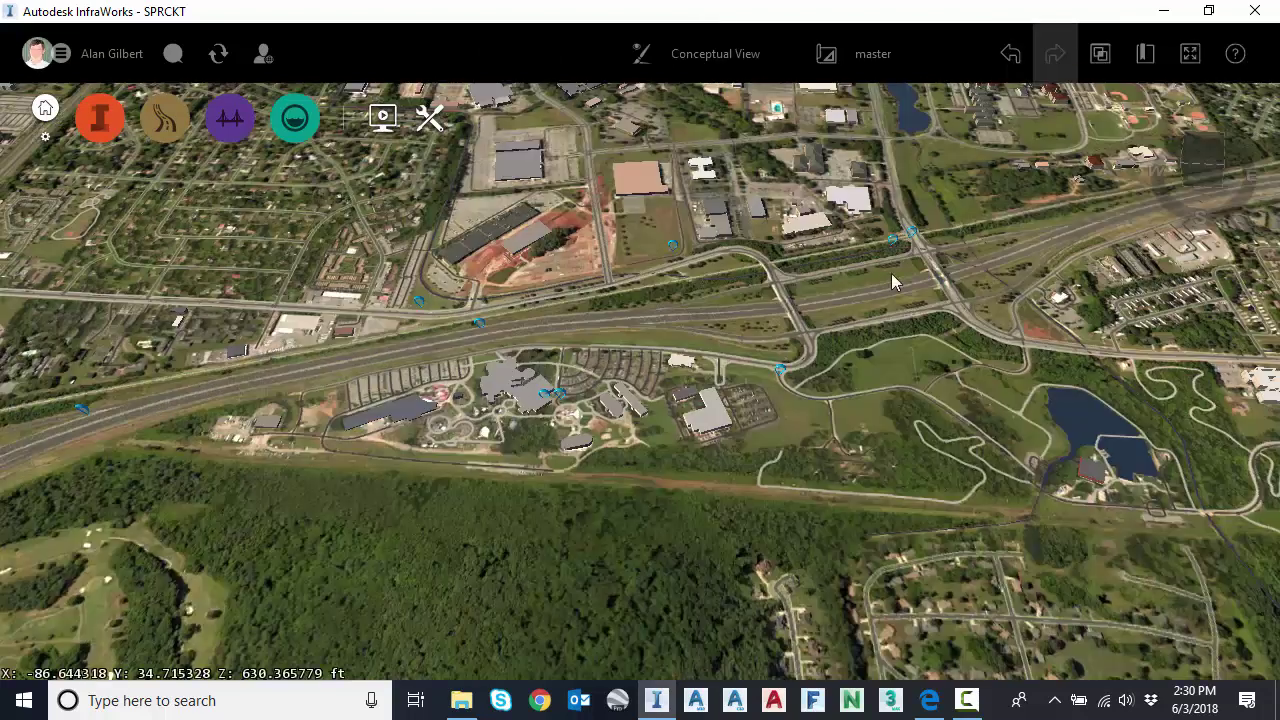
# Inspect the monument markers across the model, from the full extent down to the highway interchange
pyautogui.scroll(-8, 730, 361)
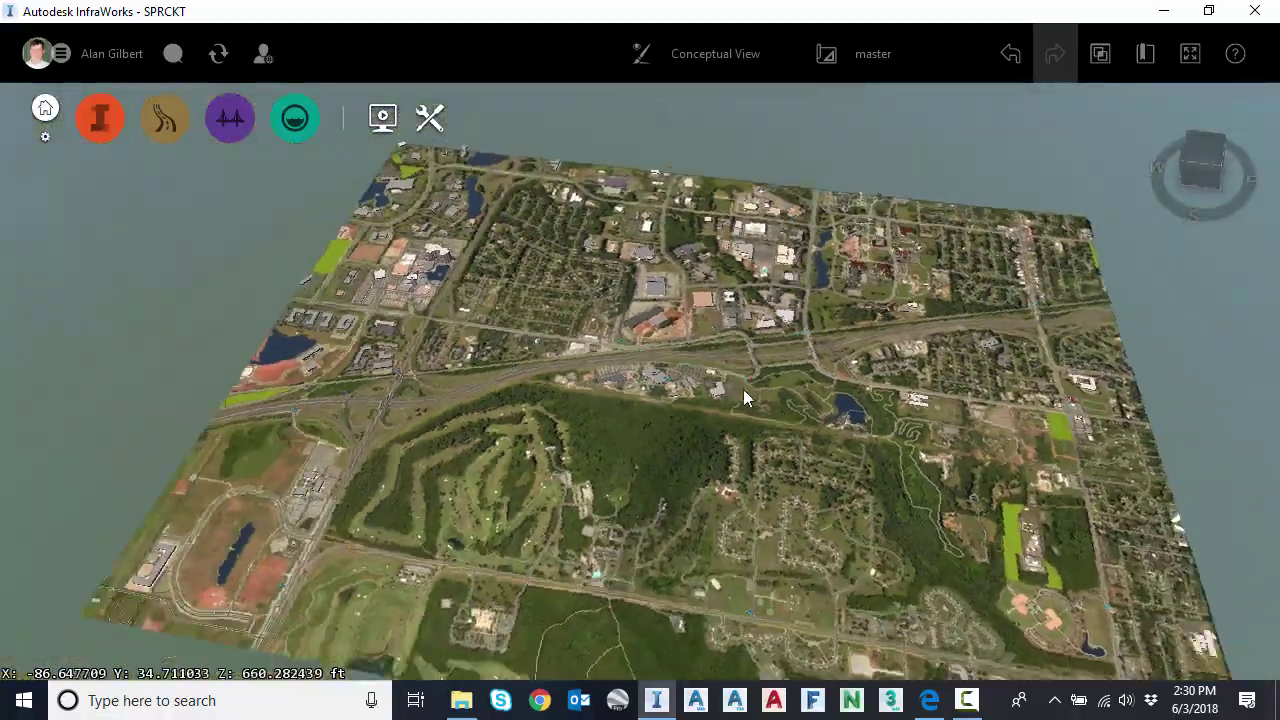
pyautogui.moveTo(743, 398); pyautogui.dragTo(631, 436, button='middle')
pyautogui.scroll(6, 735, 419)
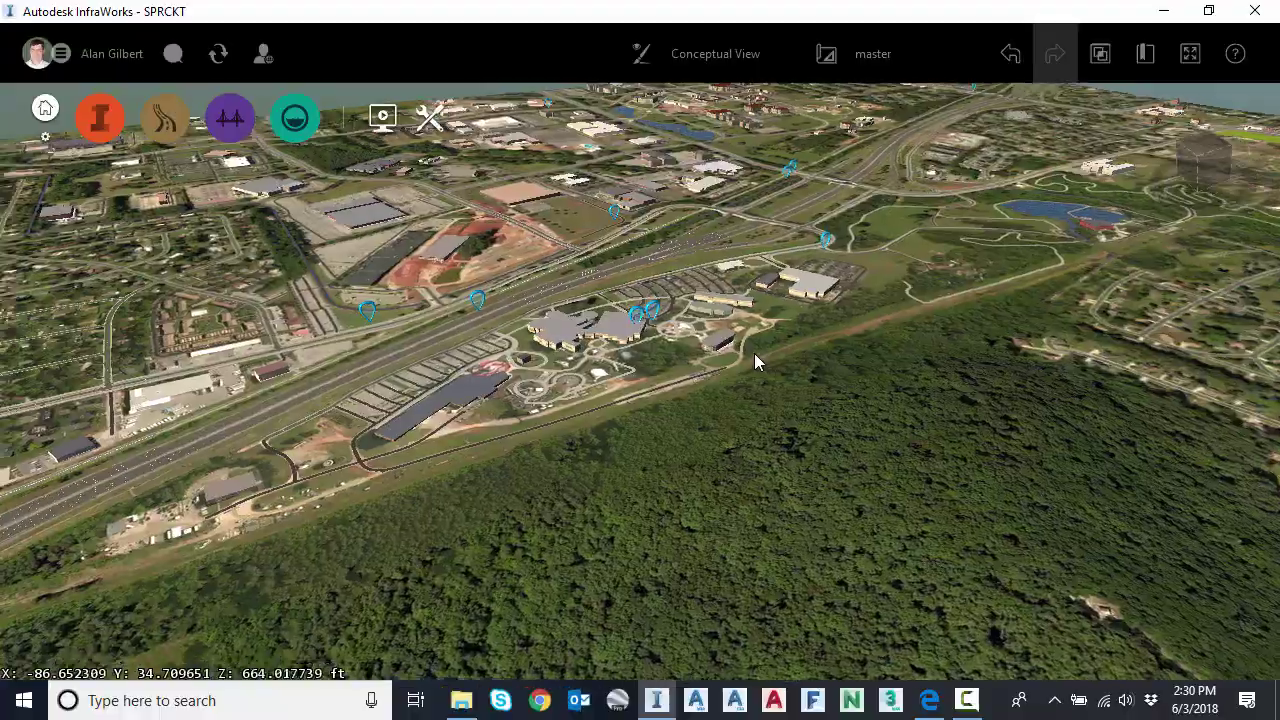
pyautogui.moveTo(754, 363); pyautogui.dragTo(631, 374, button='middle')
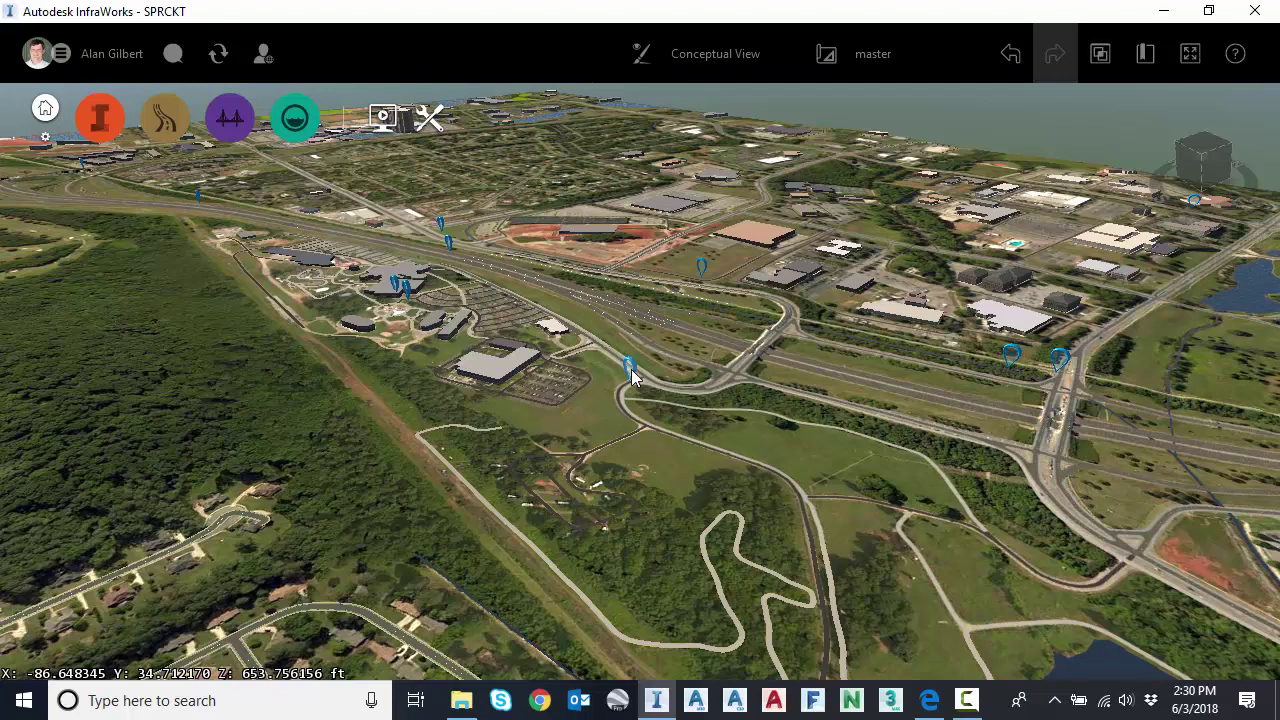
pyautogui.moveTo(632, 376); pyautogui.dragTo(712, 410, button='middle')
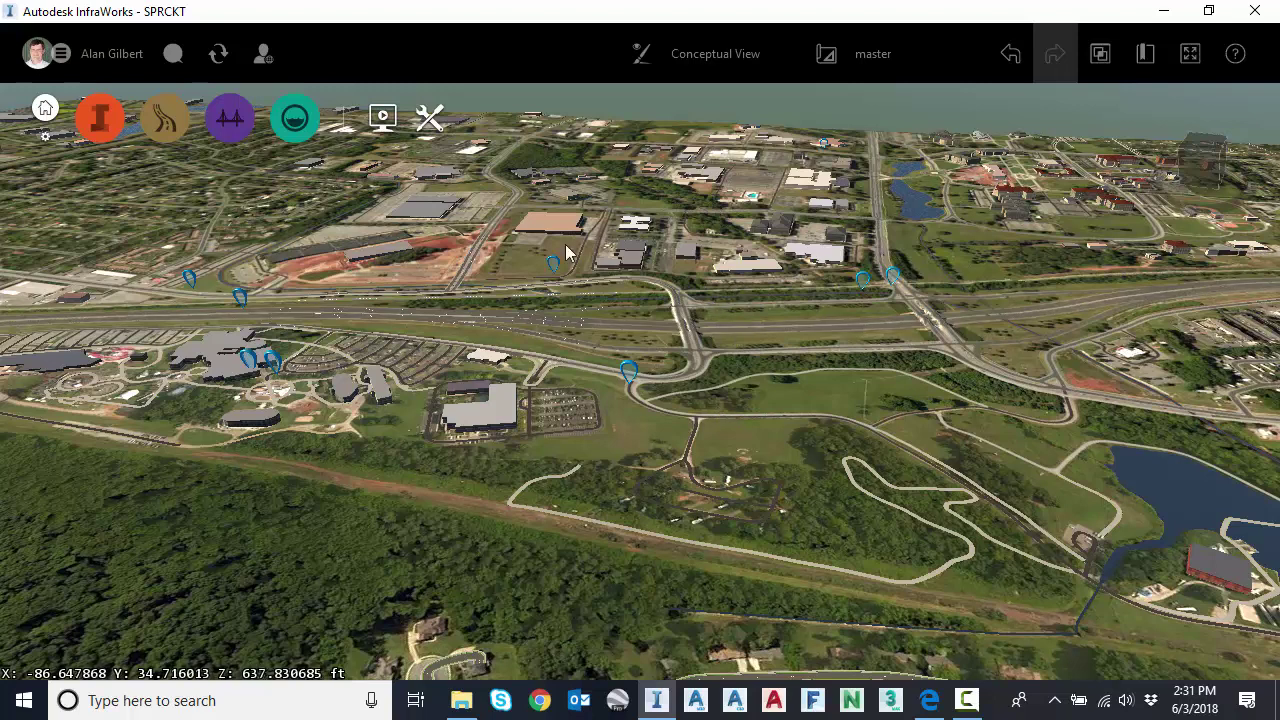
# Reopen the MAD data source configuration and review its tooltip settings, common mappings and property table
pyautogui.click(175, 118)
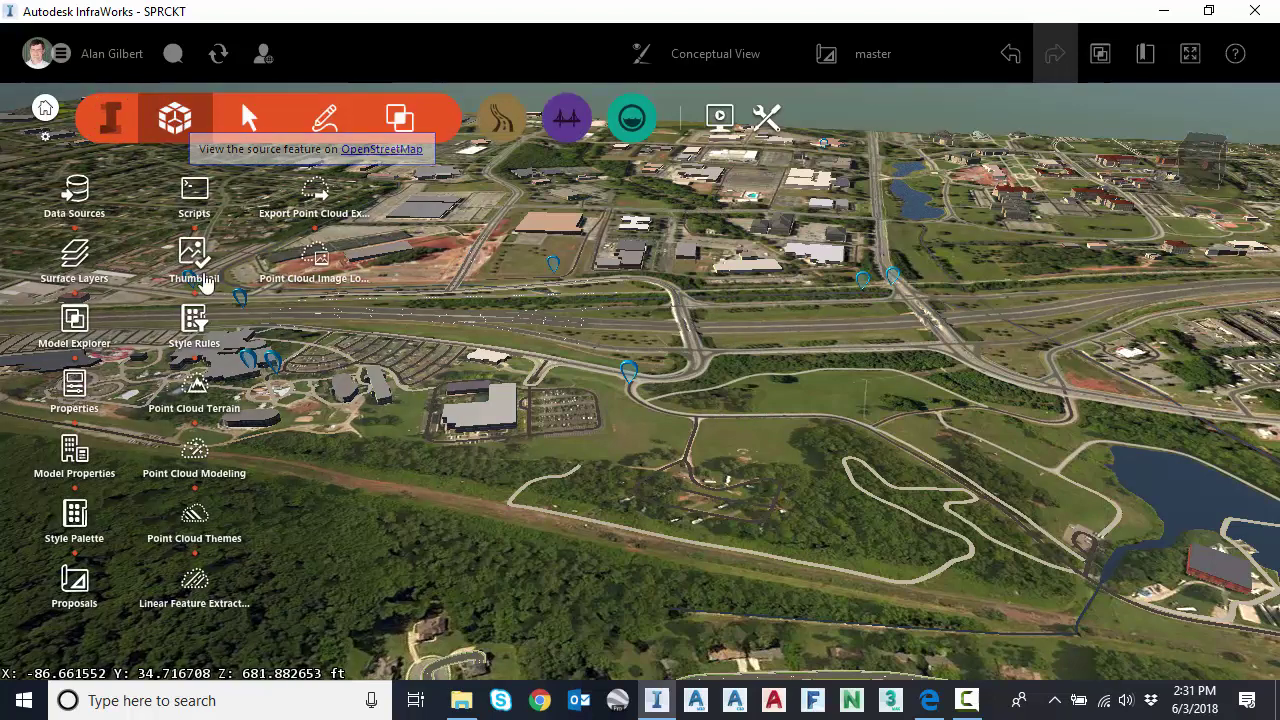
pyautogui.click(85, 205)
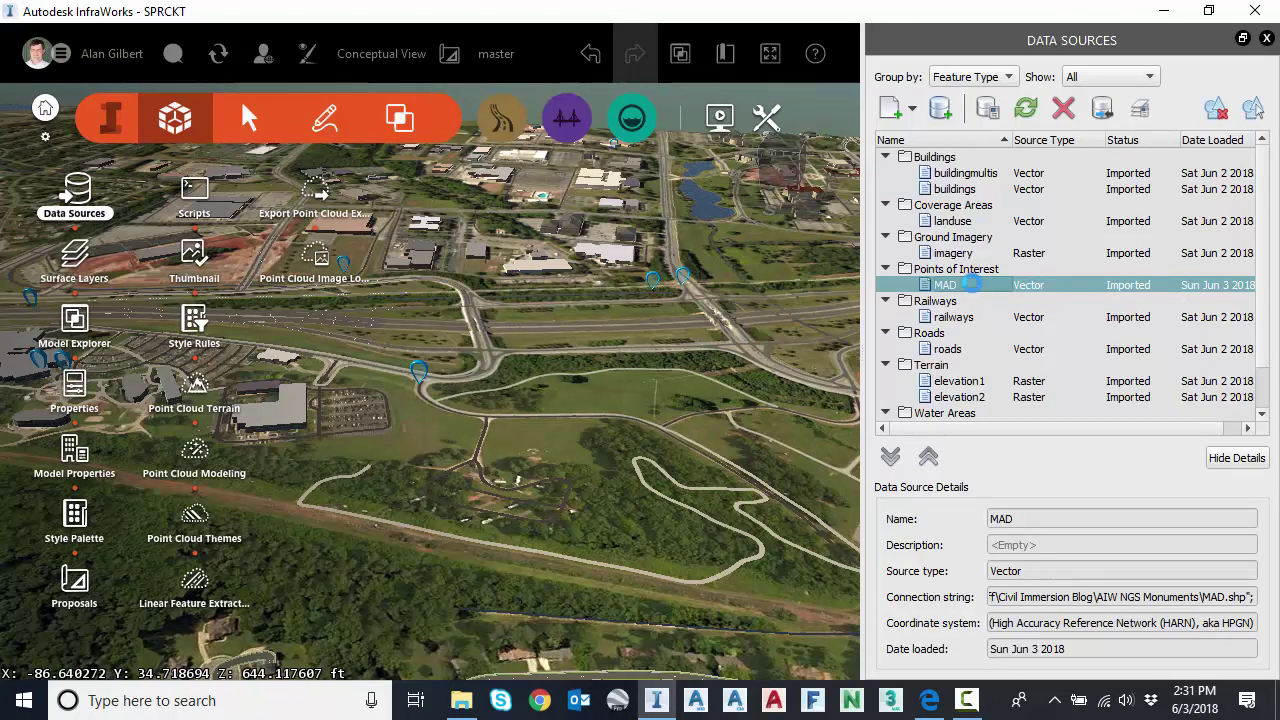
pyautogui.doubleClick(976, 290)
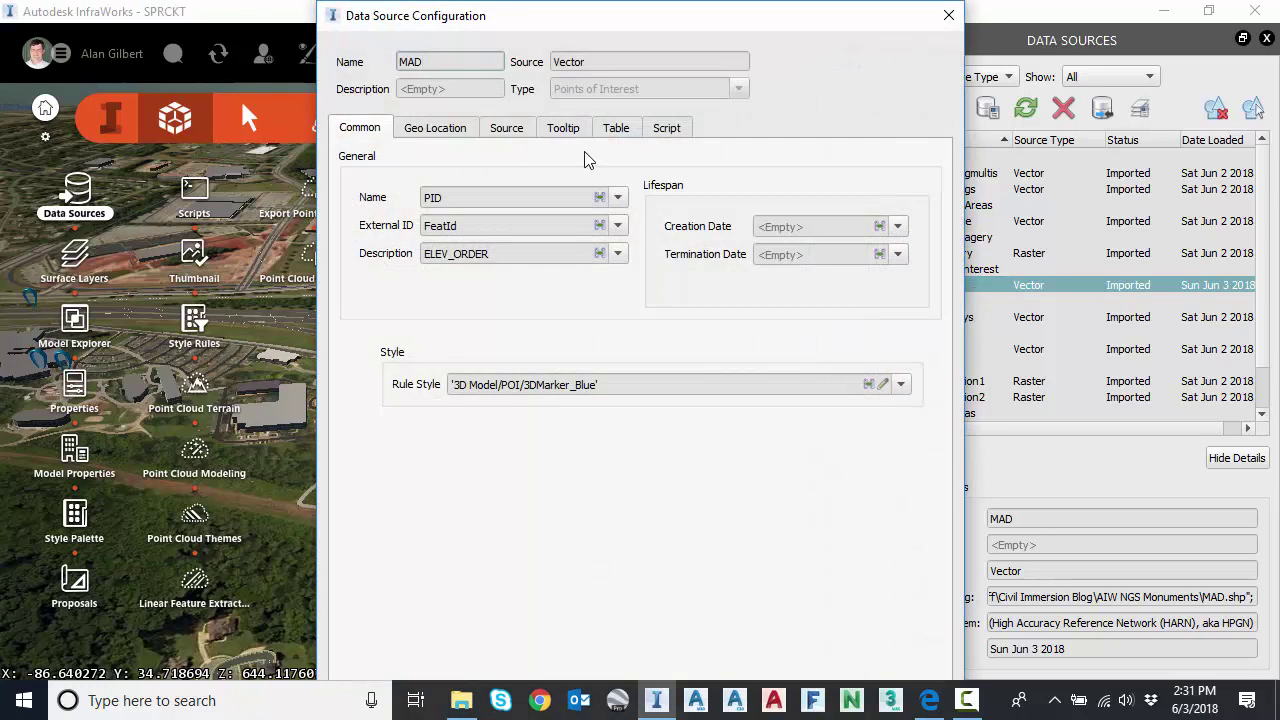
pyautogui.click(566, 130)
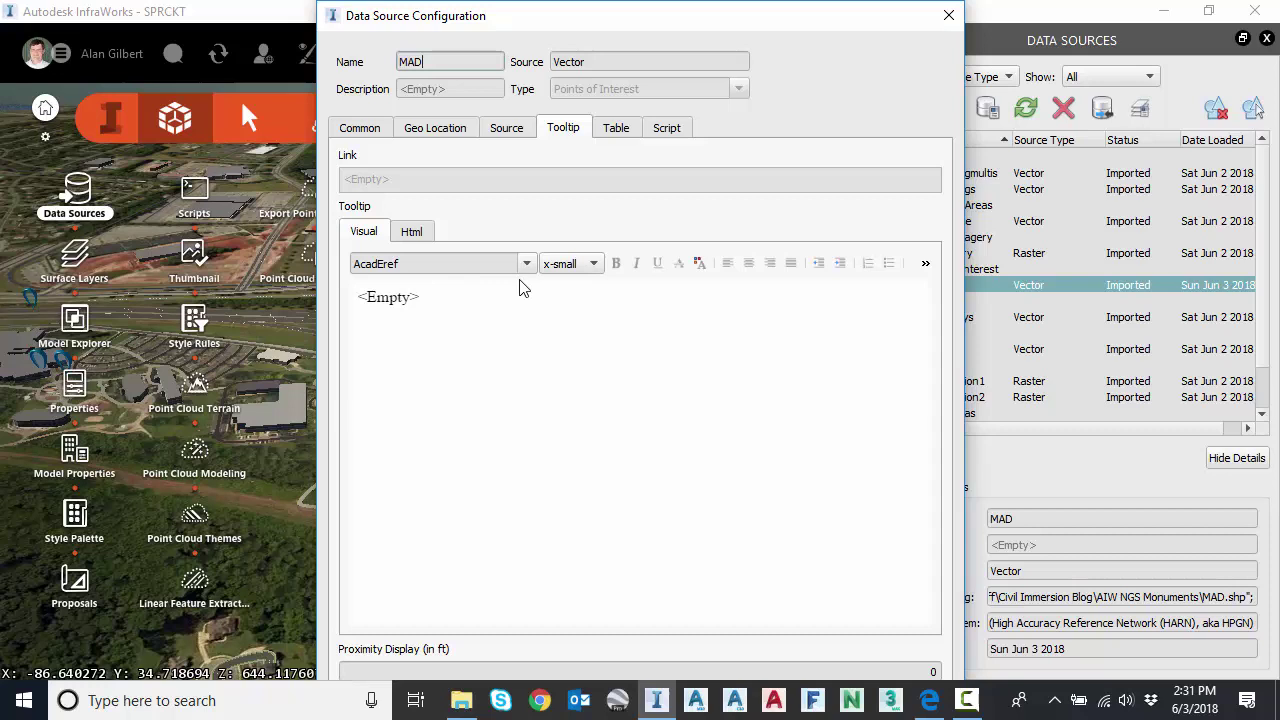
pyautogui.click(367, 128)
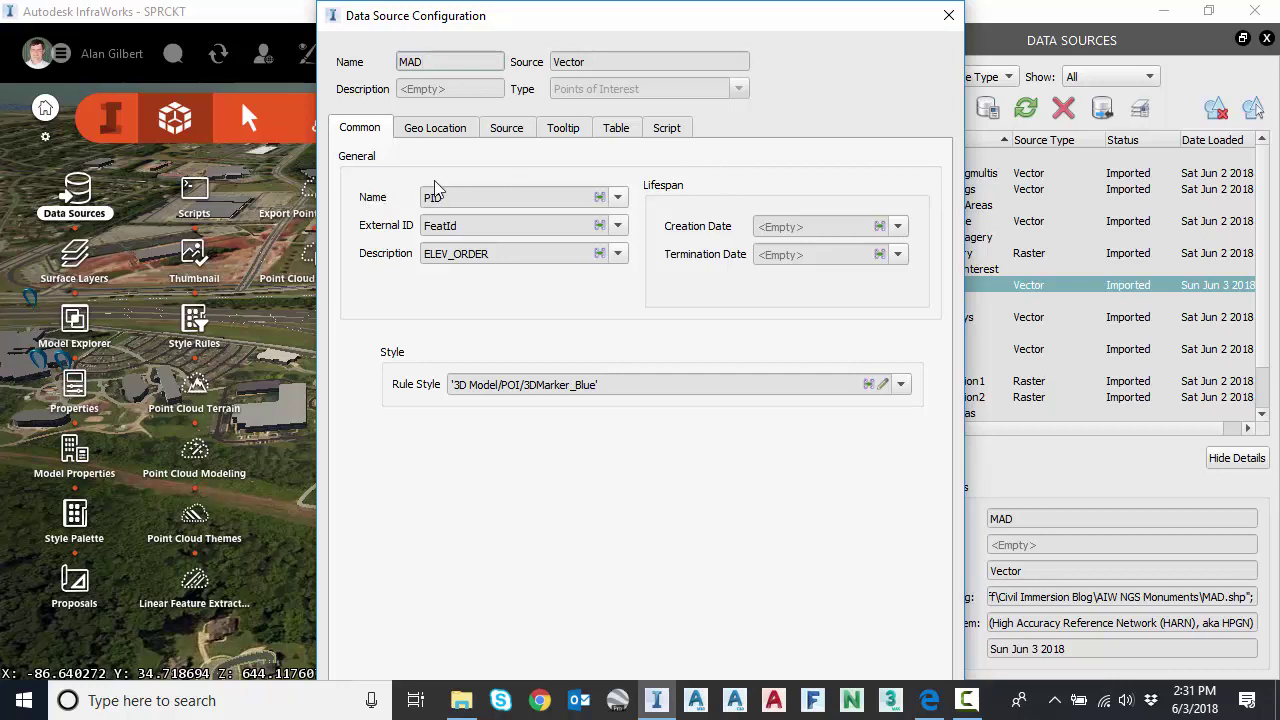
pyautogui.click(615, 130)
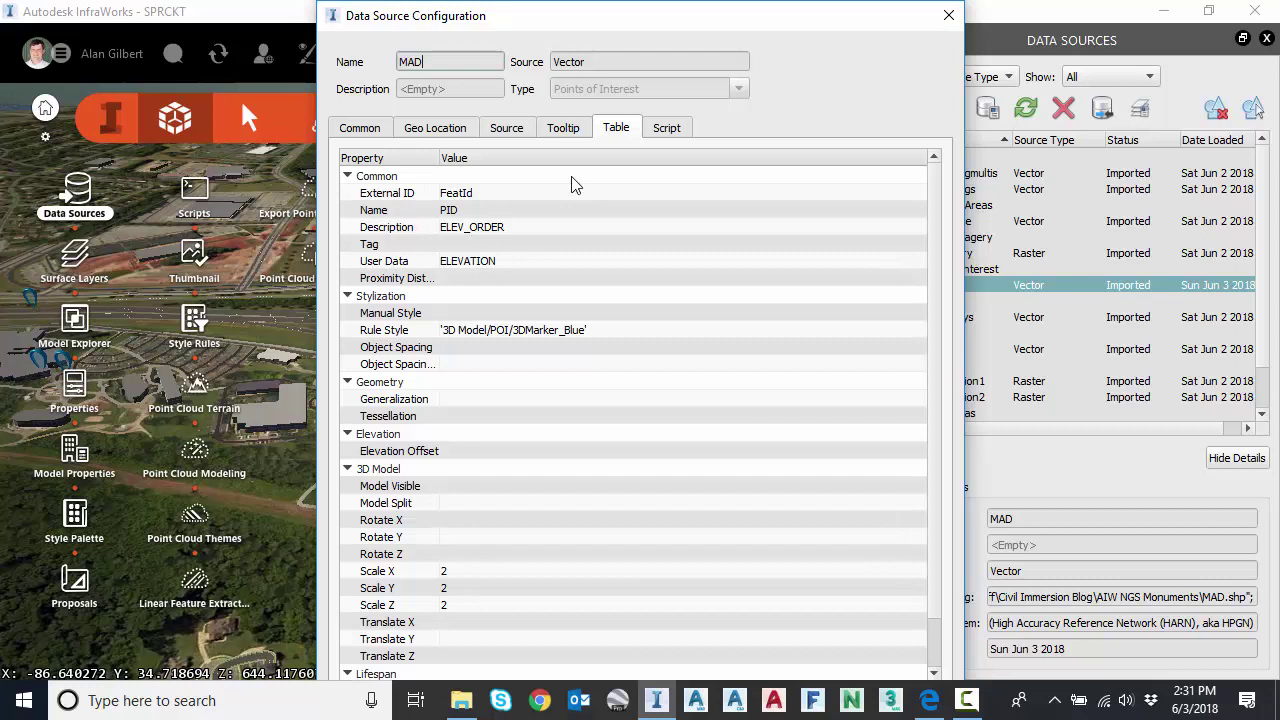
# Add the NAME property to the HTML content of MAD's tooltip, followed by a <br> line break
pyautogui.click(566, 128)
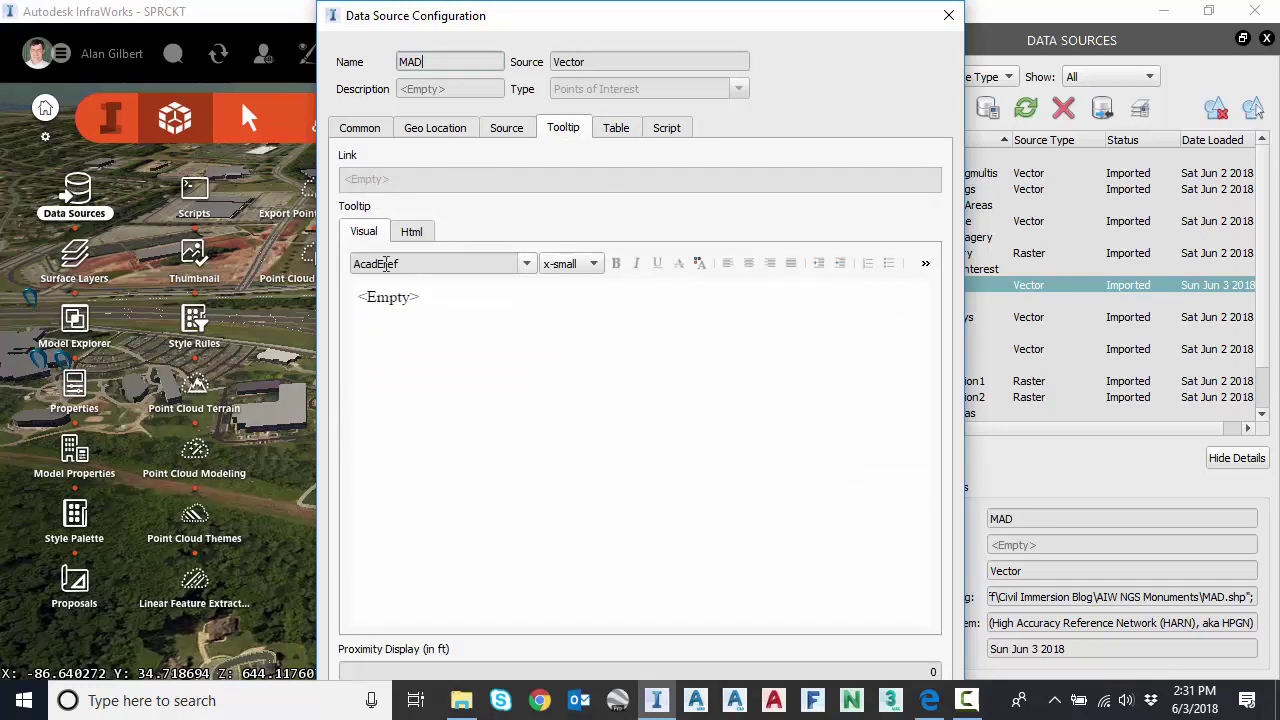
pyautogui.click(411, 289)
pyautogui.click(425, 233)
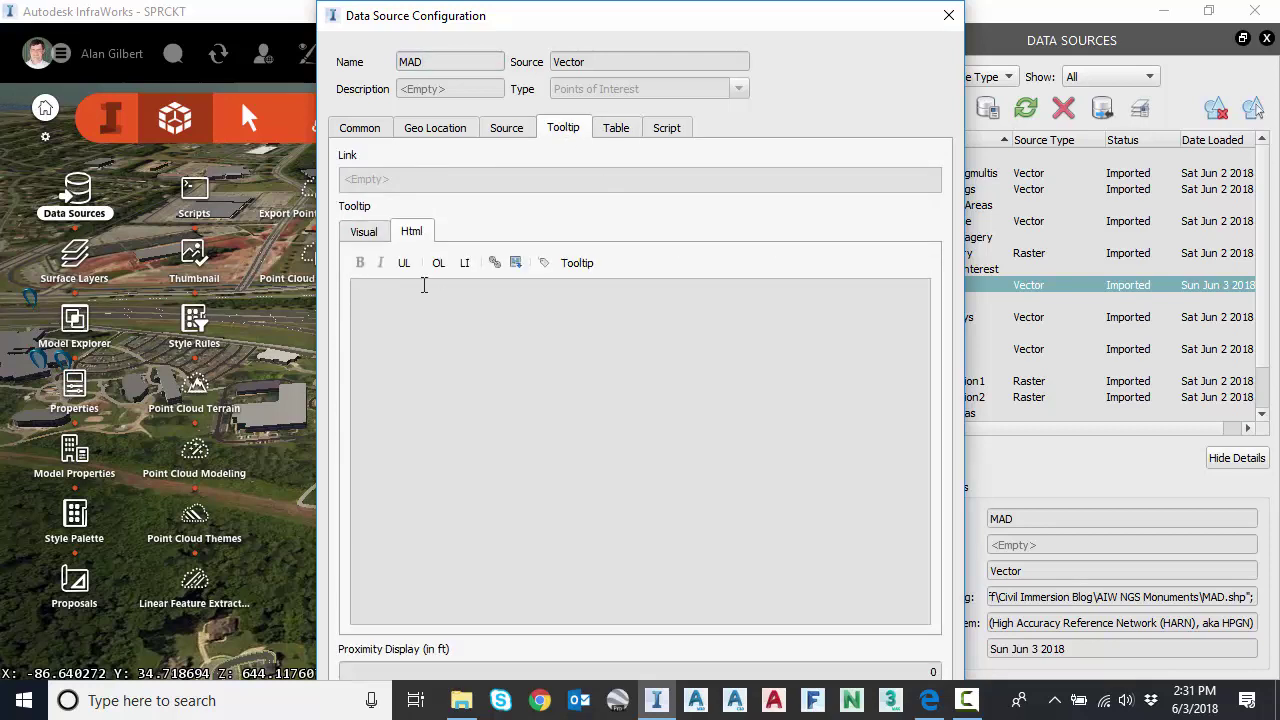
pyautogui.click(544, 263)
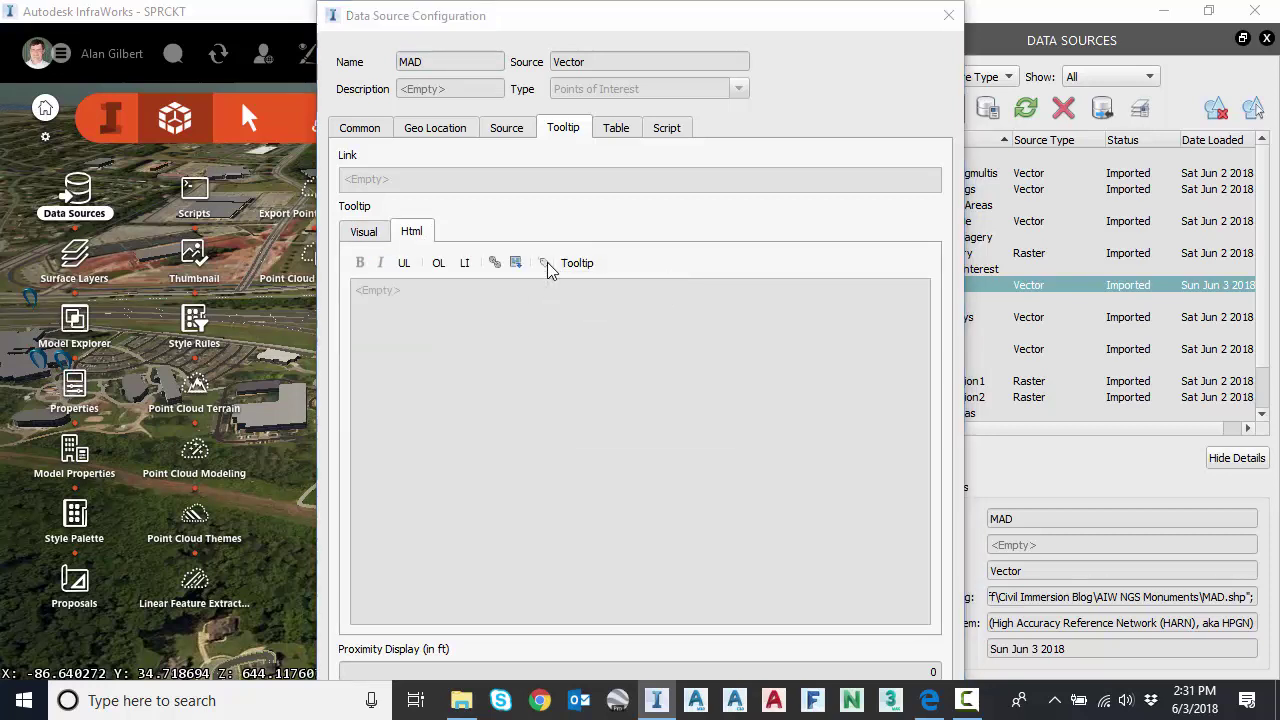
pyautogui.click(705, 378)
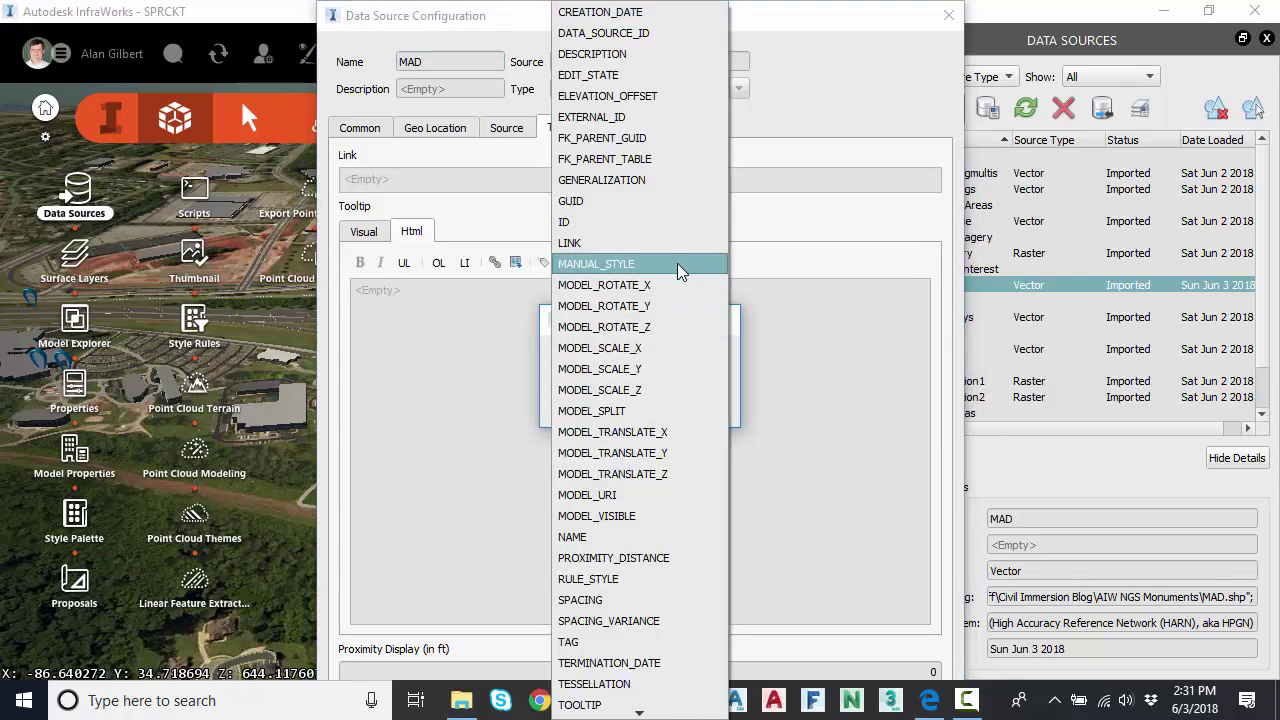
pyautogui.click(618, 537)
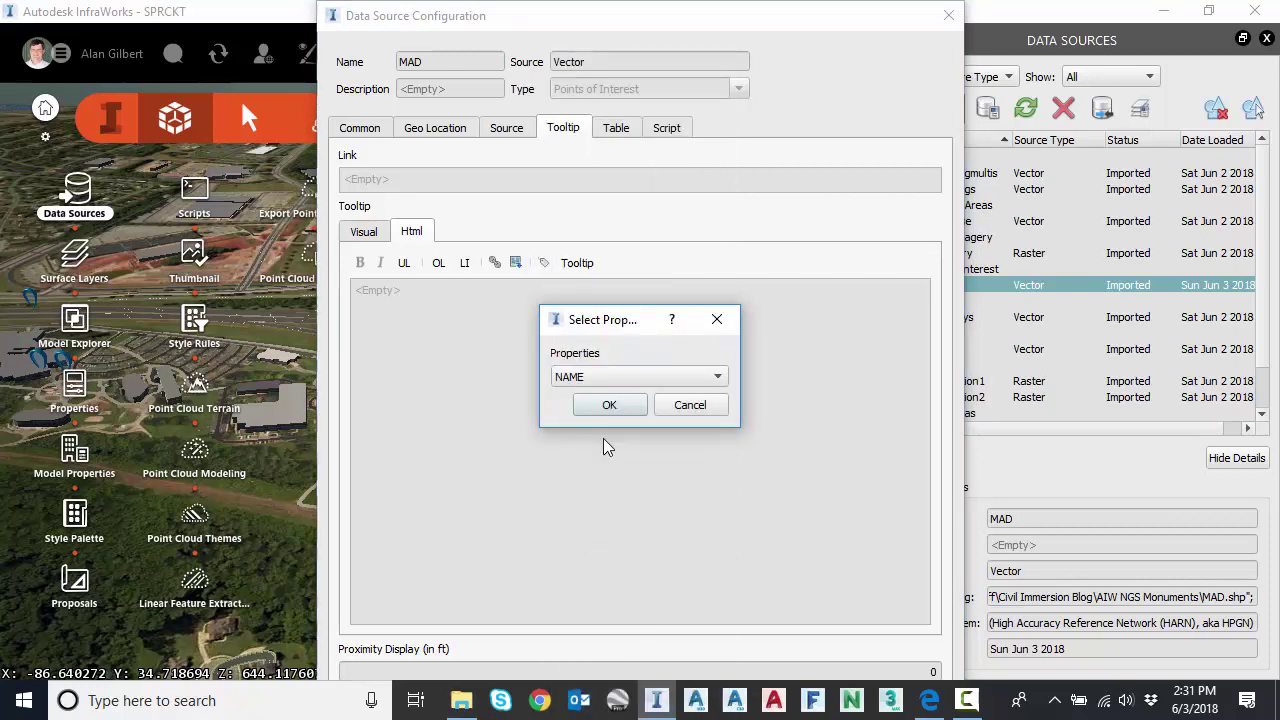
pyautogui.click(610, 405)
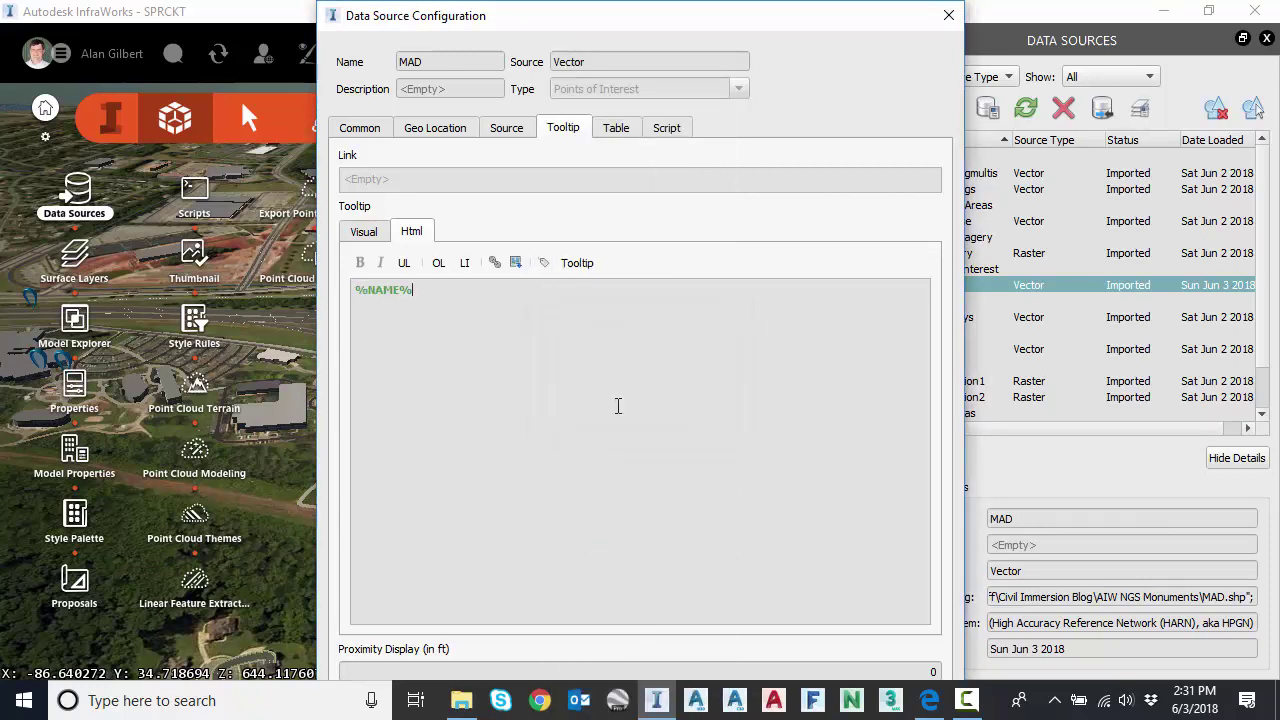
pyautogui.write('<br>')
# Add the USER_DATA property after the line break in the tooltip HTML, and close and refresh the MAD data source
pyautogui.click(545, 268)
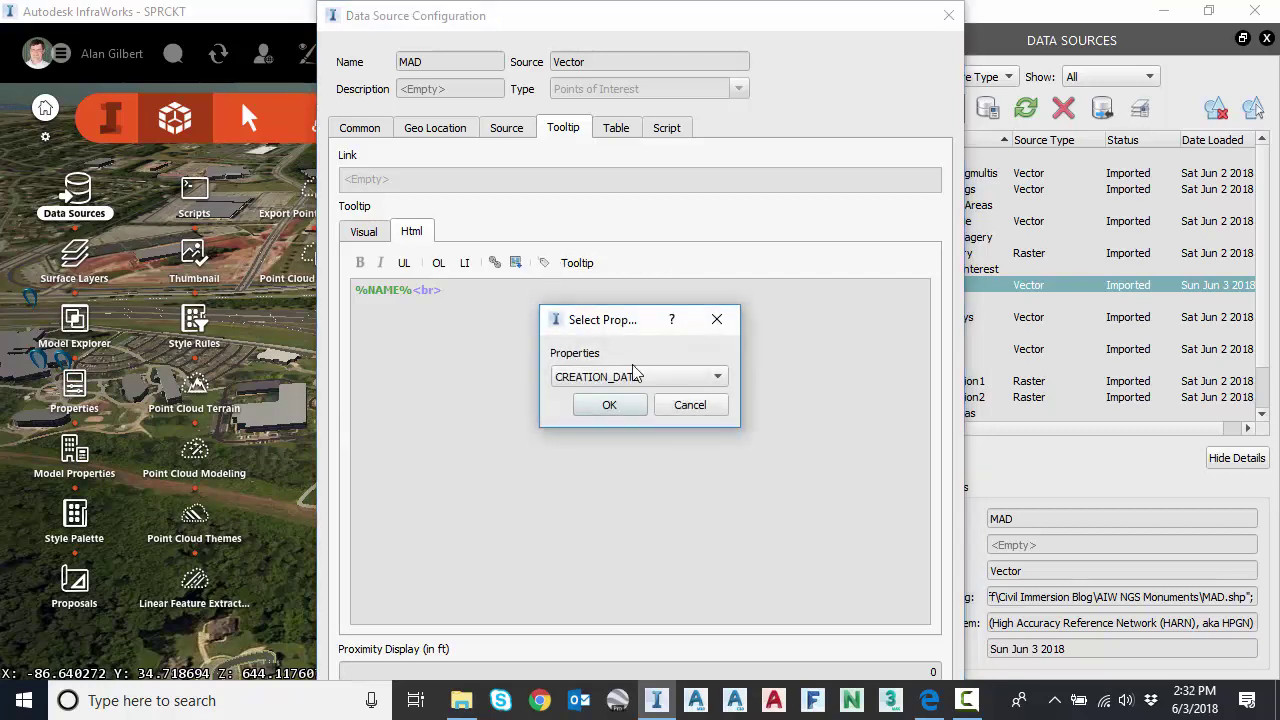
pyautogui.click(690, 385)
pyautogui.scroll(-1, 700, 550)
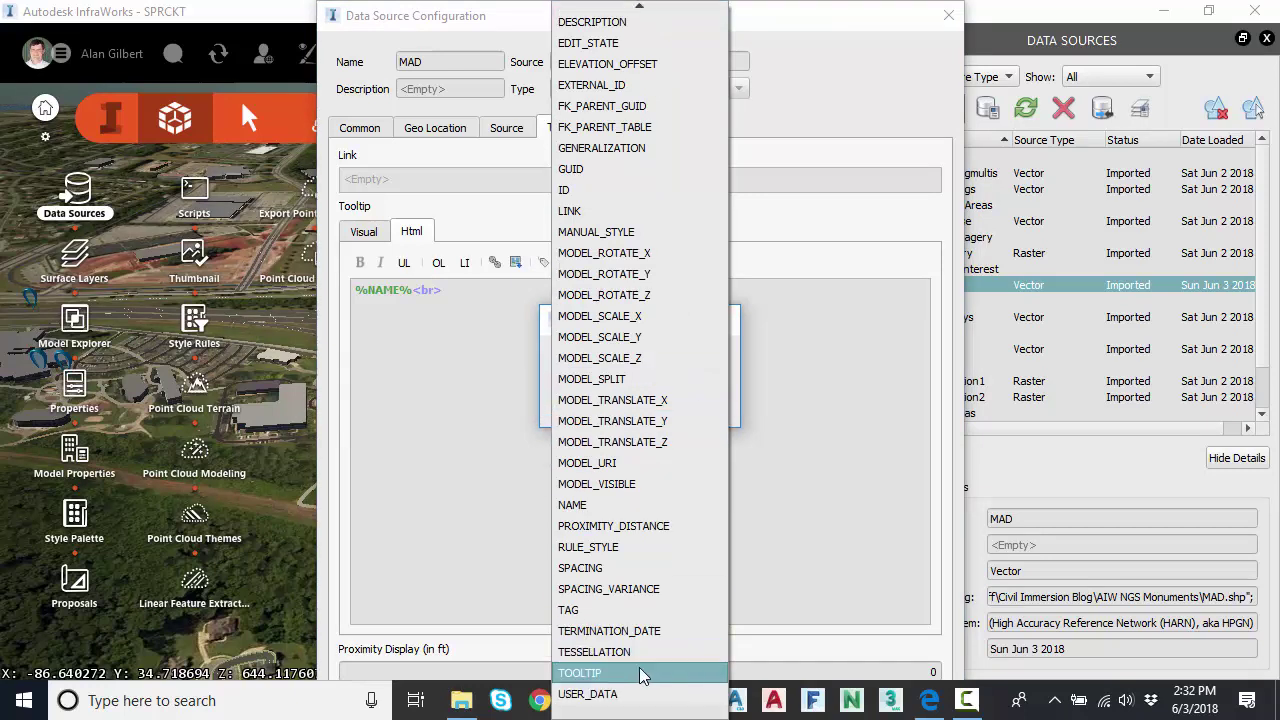
pyautogui.click(640, 695)
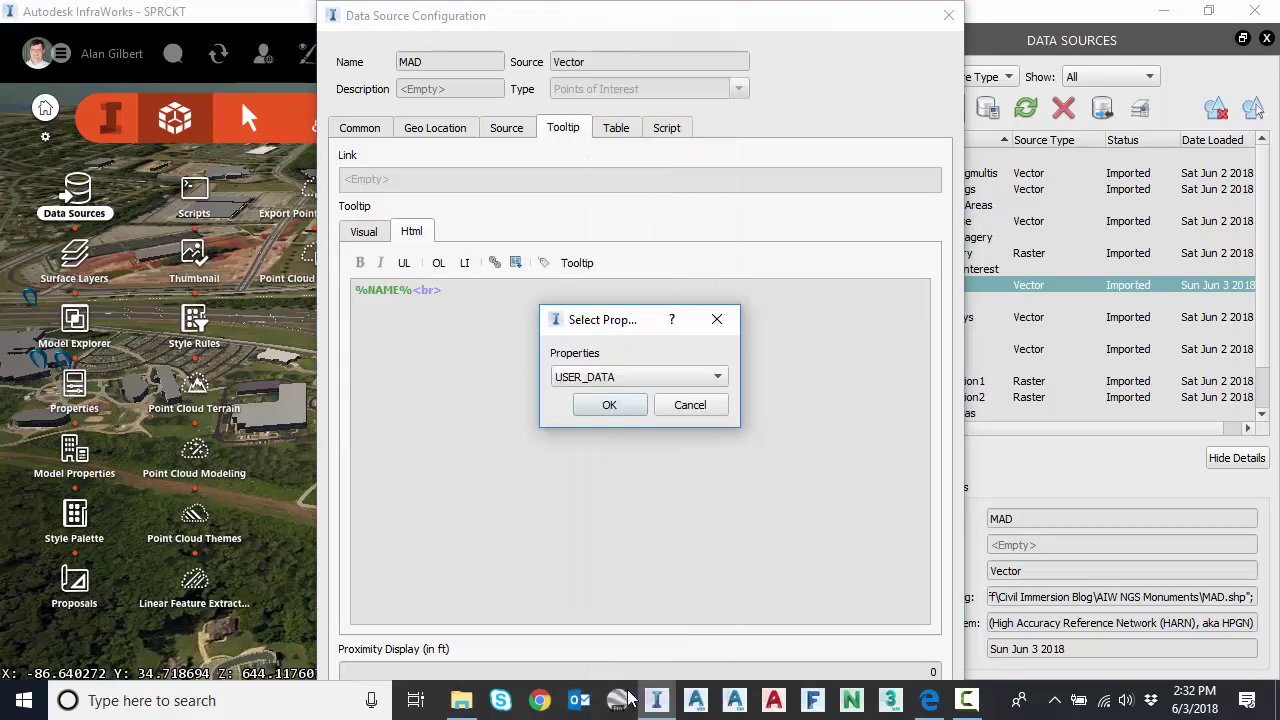
pyautogui.click(609, 405)
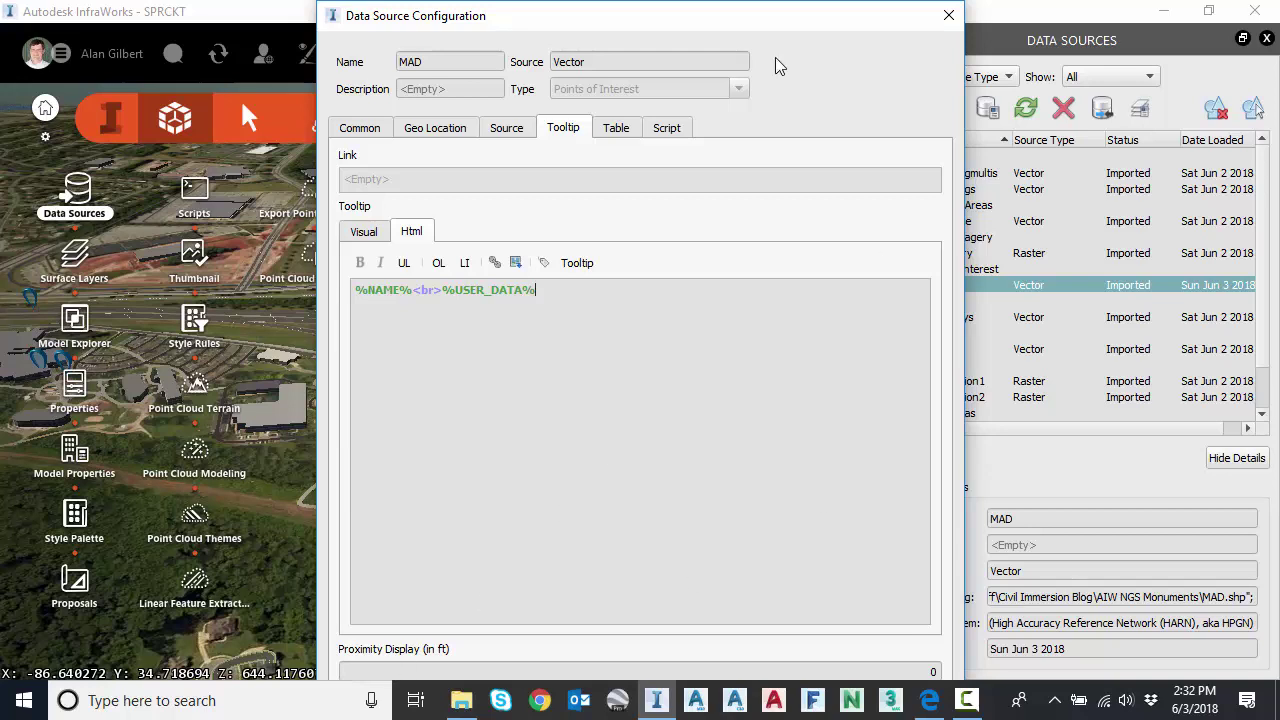
pyautogui.moveTo(728, 3)
pyautogui.mouseDown()
pyautogui.moveTo(744, 80)
pyautogui.moveTo(730, 10)
pyautogui.mouseUp()
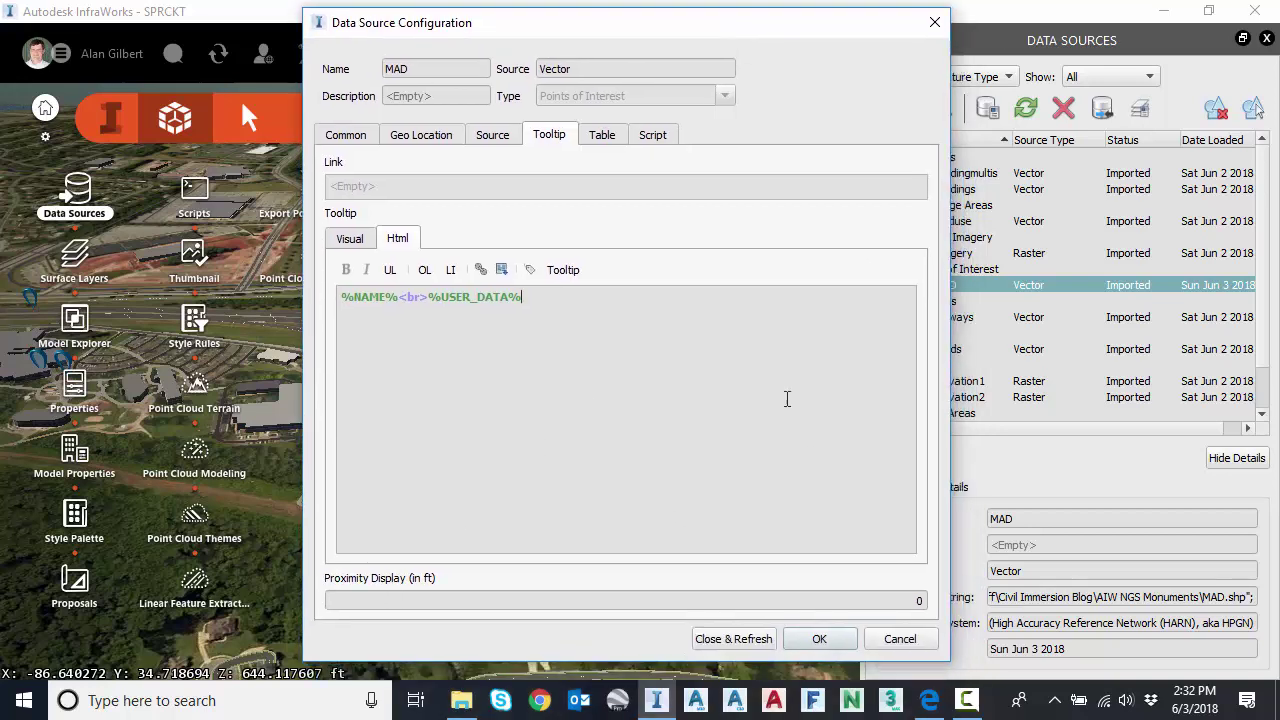
pyautogui.click(748, 643)
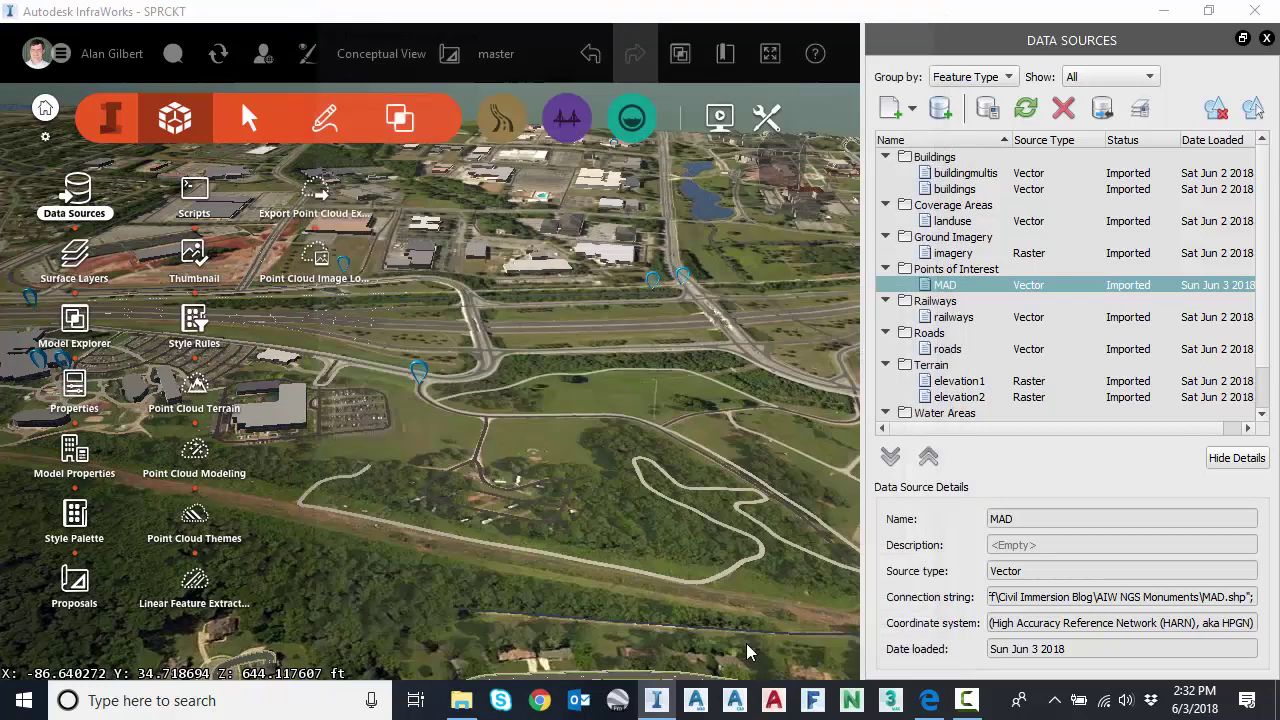
# Check the tooltips on the monument markers near the highway interchange
pyautogui.scroll(5, 534, 360)
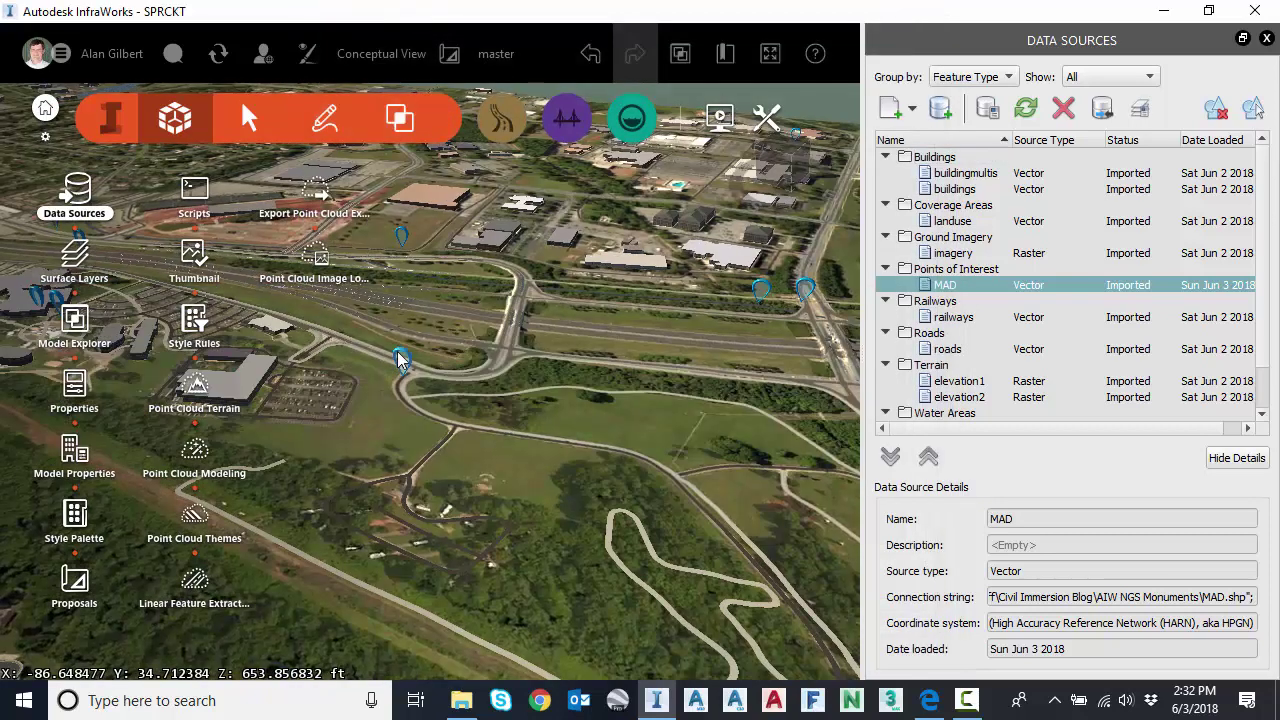
pyautogui.moveTo(399, 360)
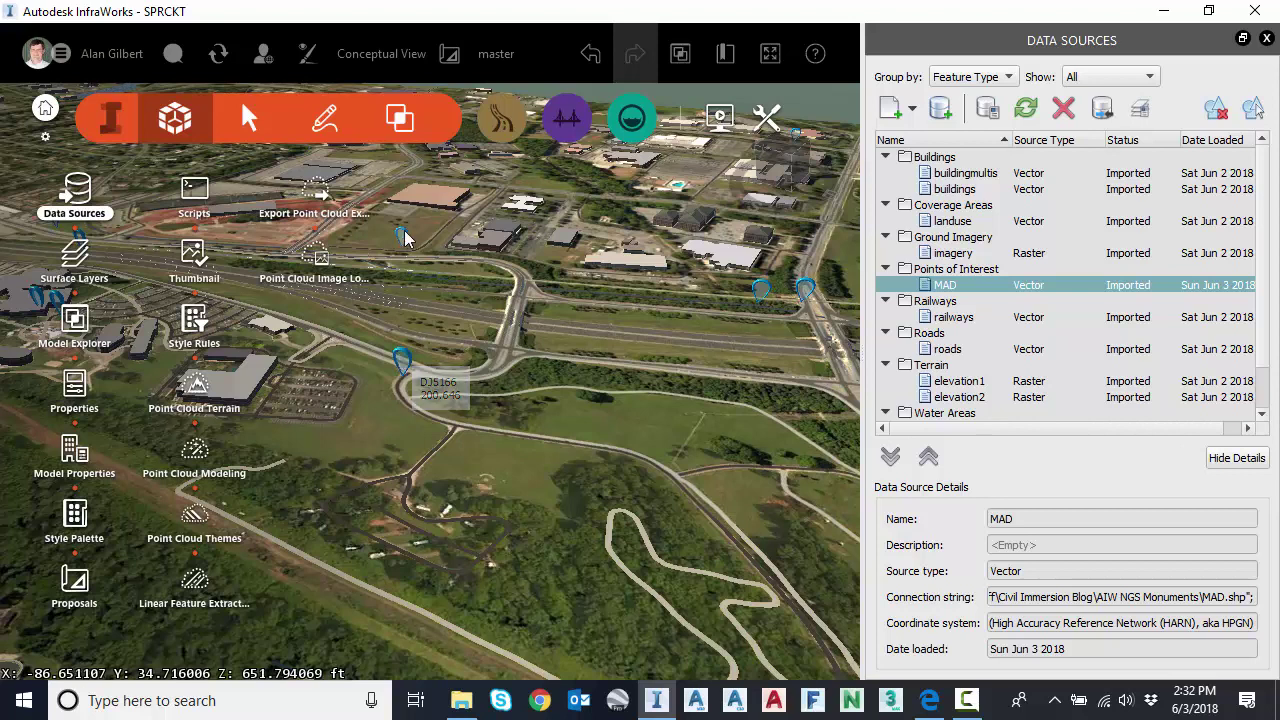
pyautogui.moveTo(403, 236)
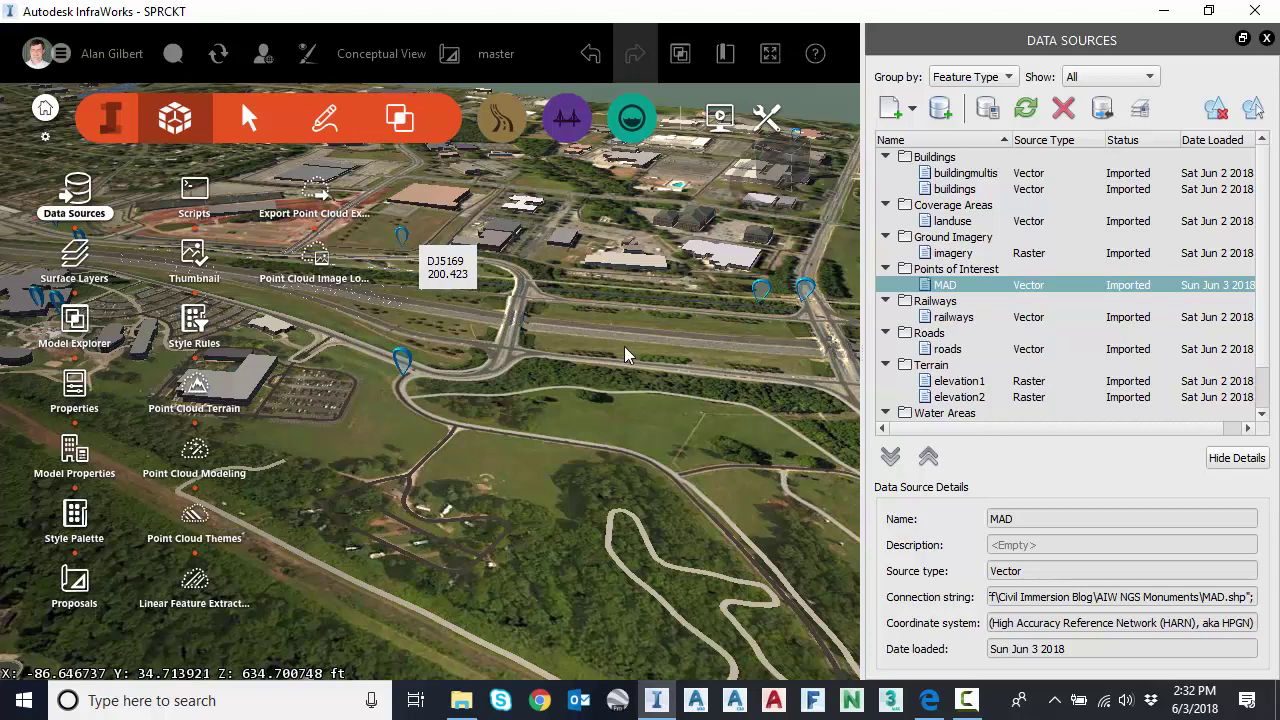
pyautogui.moveTo(405, 237)
pyautogui.mouseDown(button='middle')
pyautogui.moveTo(622, 289)
pyautogui.moveTo(478, 367)
pyautogui.mouseUp(button='middle')
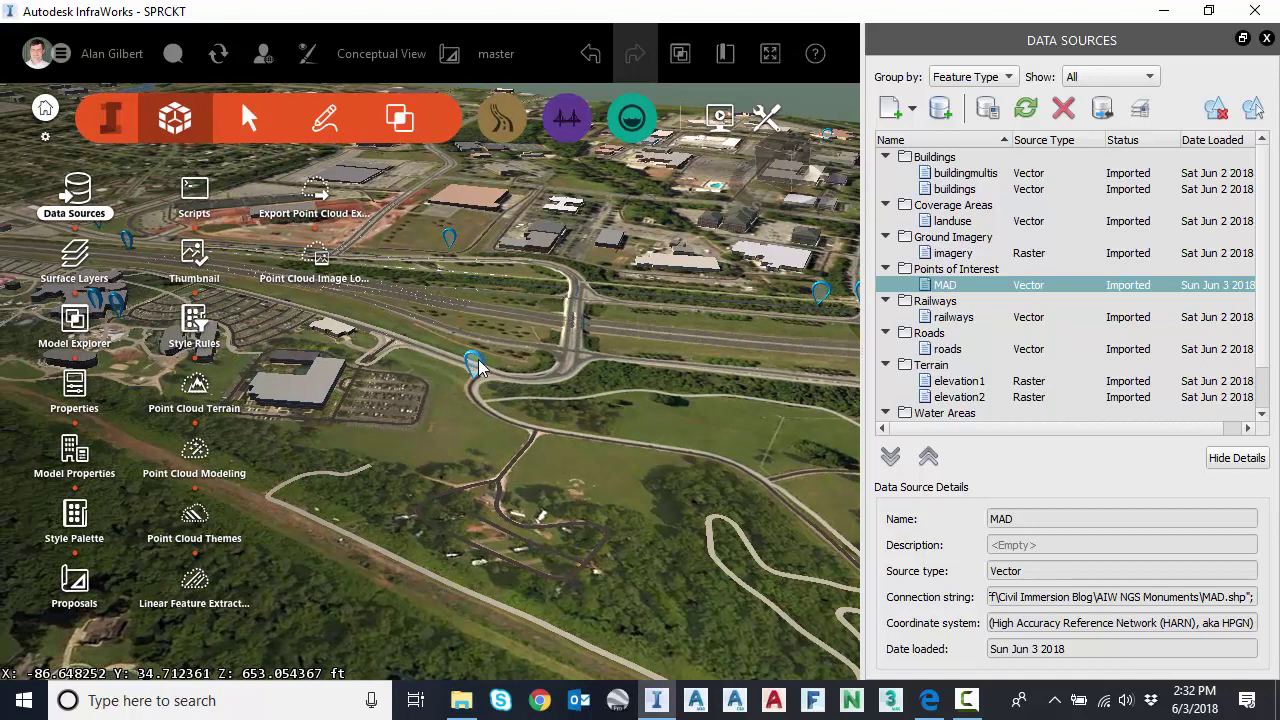
pyautogui.moveTo(478, 367)
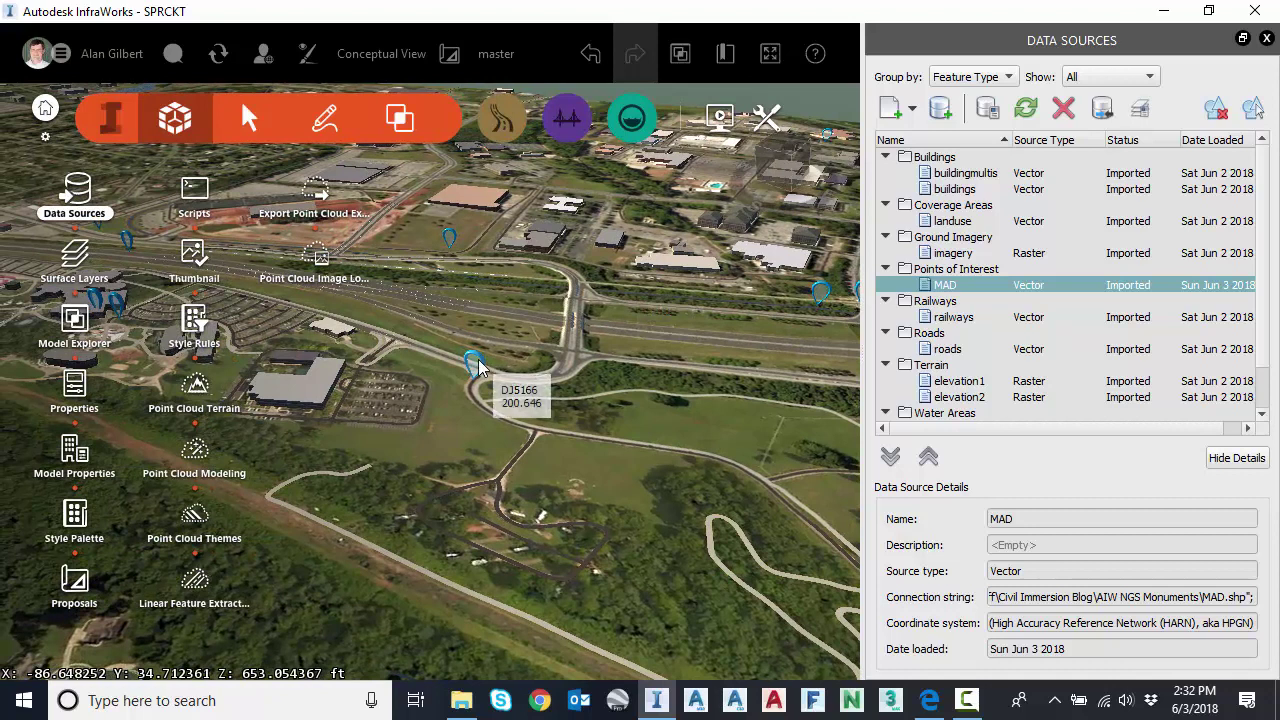
# Open the expression for MAD's User Data property and insert the Round math function
pyautogui.doubleClick(978, 288)
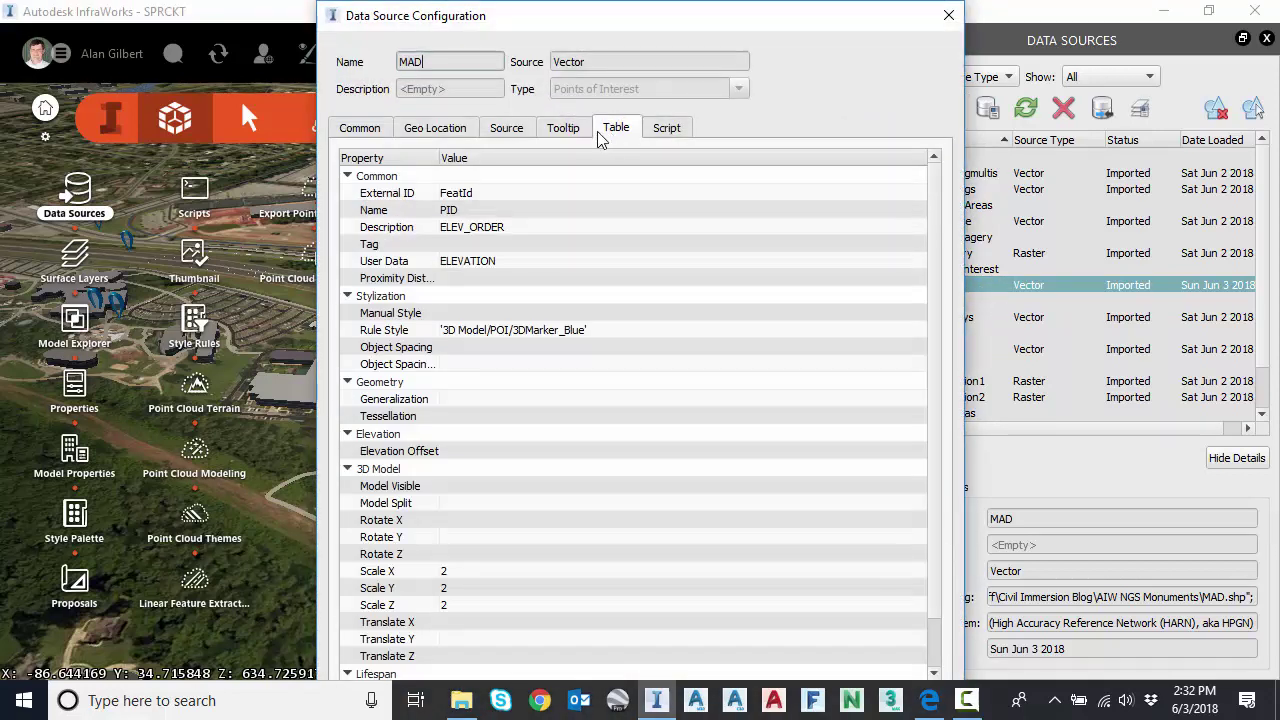
pyautogui.click(558, 264)
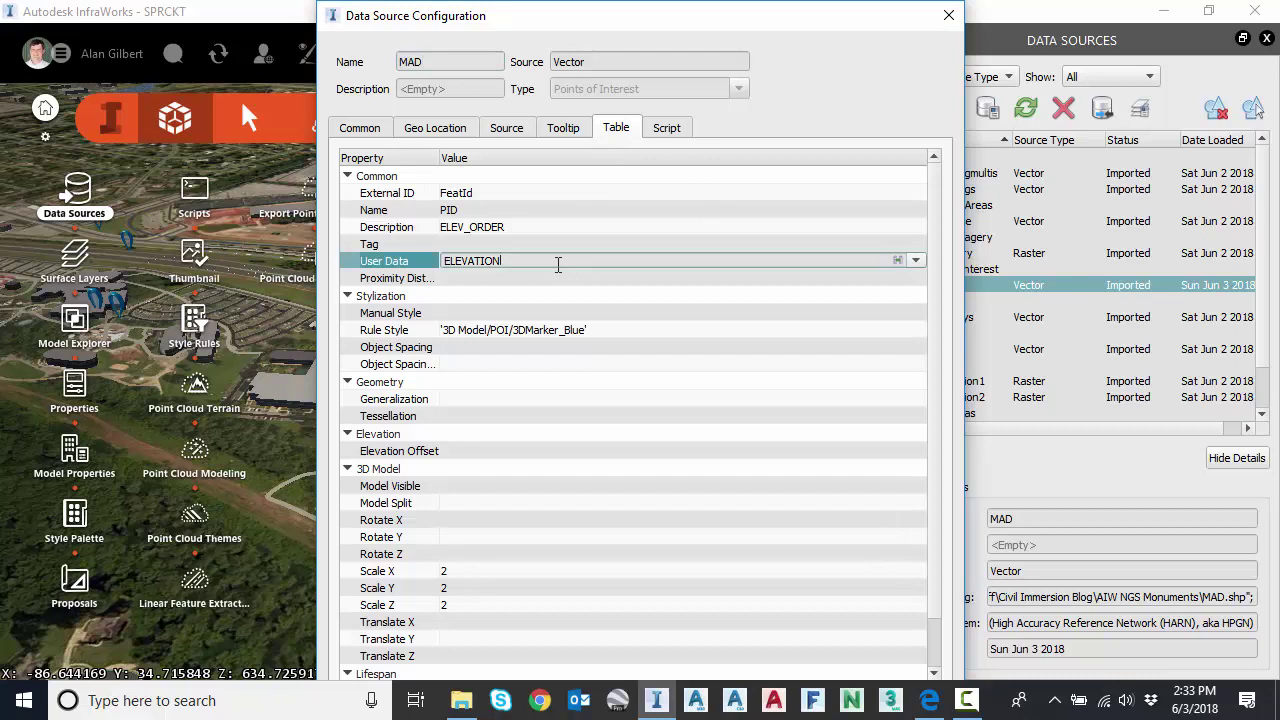
pyautogui.click(899, 264)
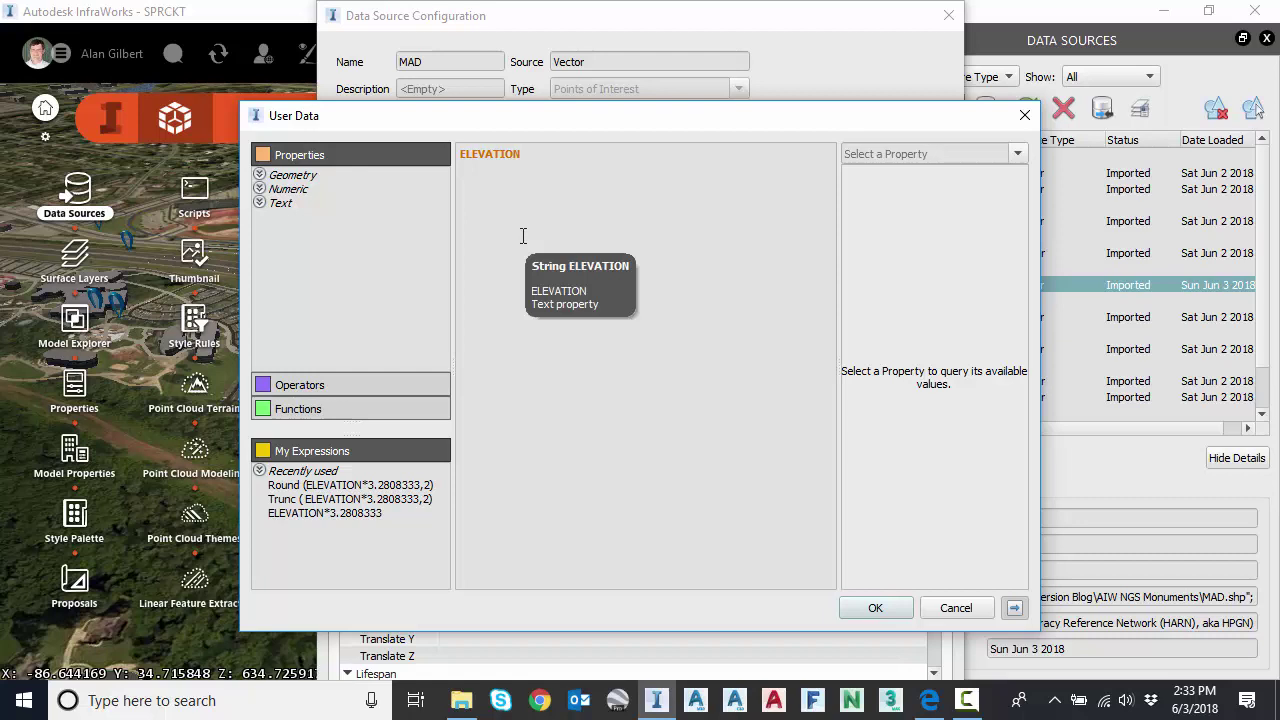
pyautogui.click(298, 409)
pyautogui.click(262, 240)
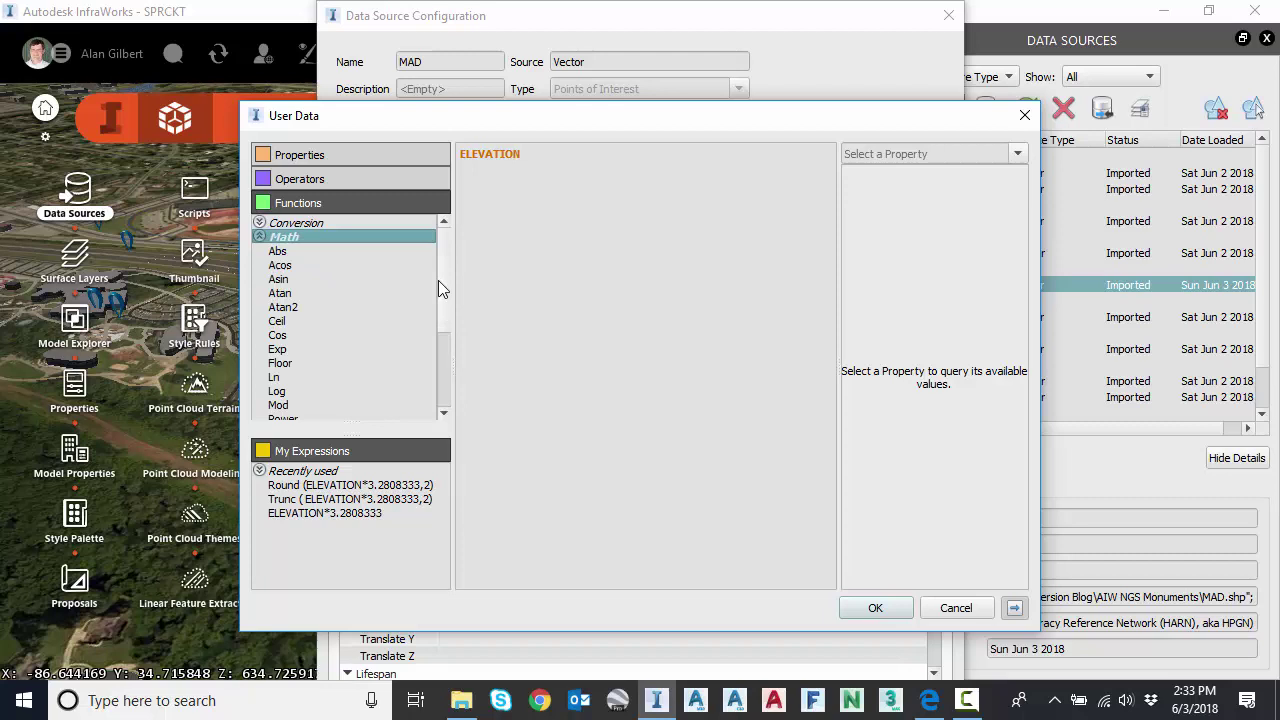
pyautogui.scroll(-3, 442, 295)
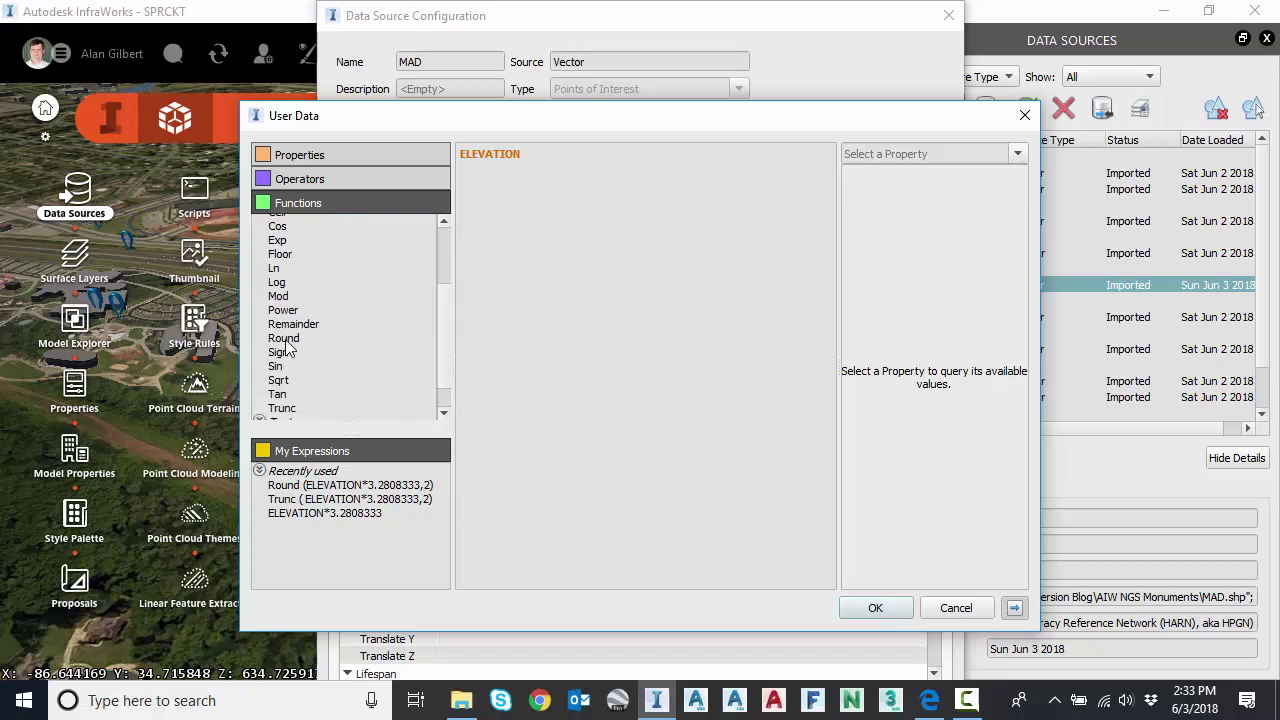
pyautogui.click(285, 340)
pyautogui.doubleClick(285, 340)
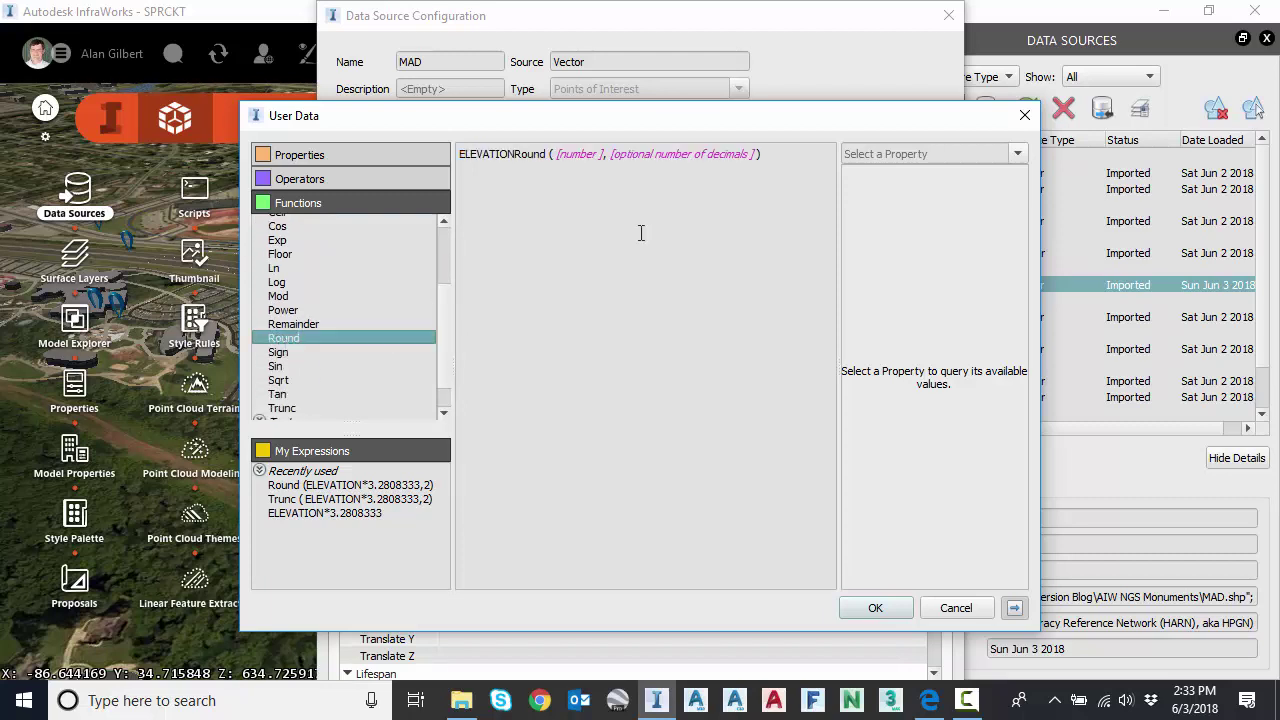
# Move ELEVATION into the Round function as its number argument
pyautogui.click(557, 156)
pyautogui.moveTo(461, 156); pyautogui.dragTo(516, 157)
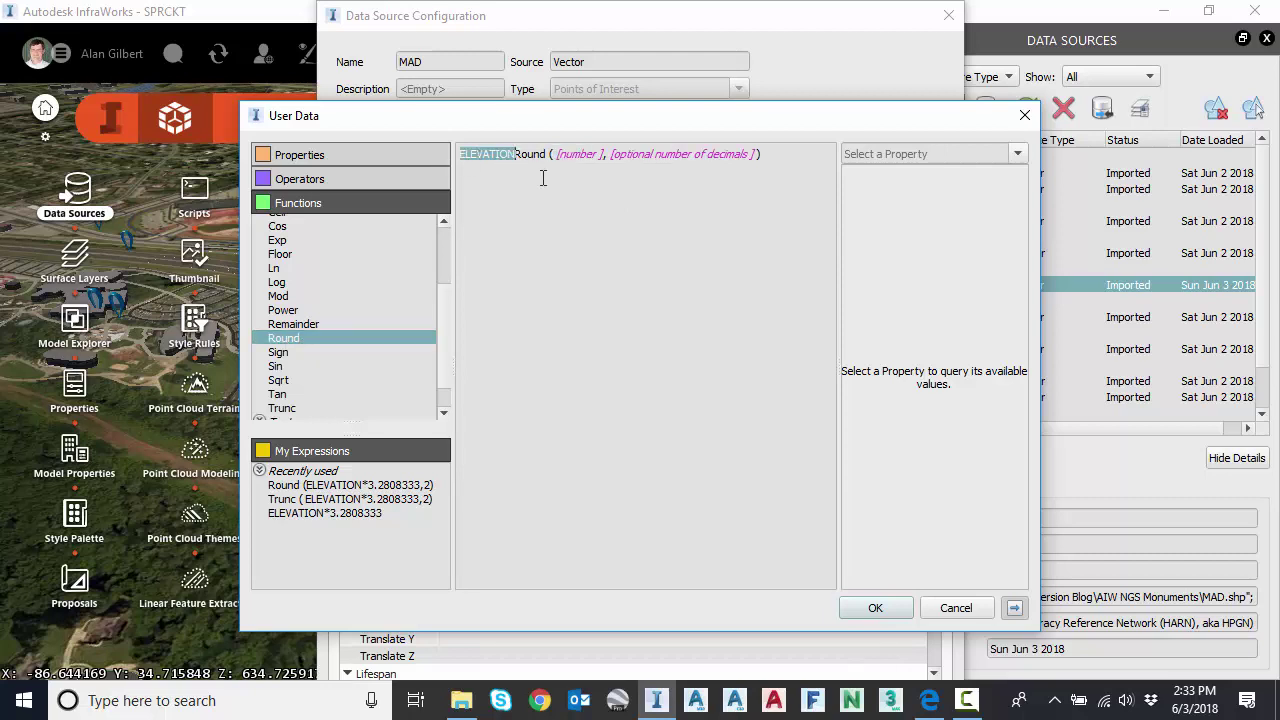
pyautogui.hotkey('ctrl', 'x')
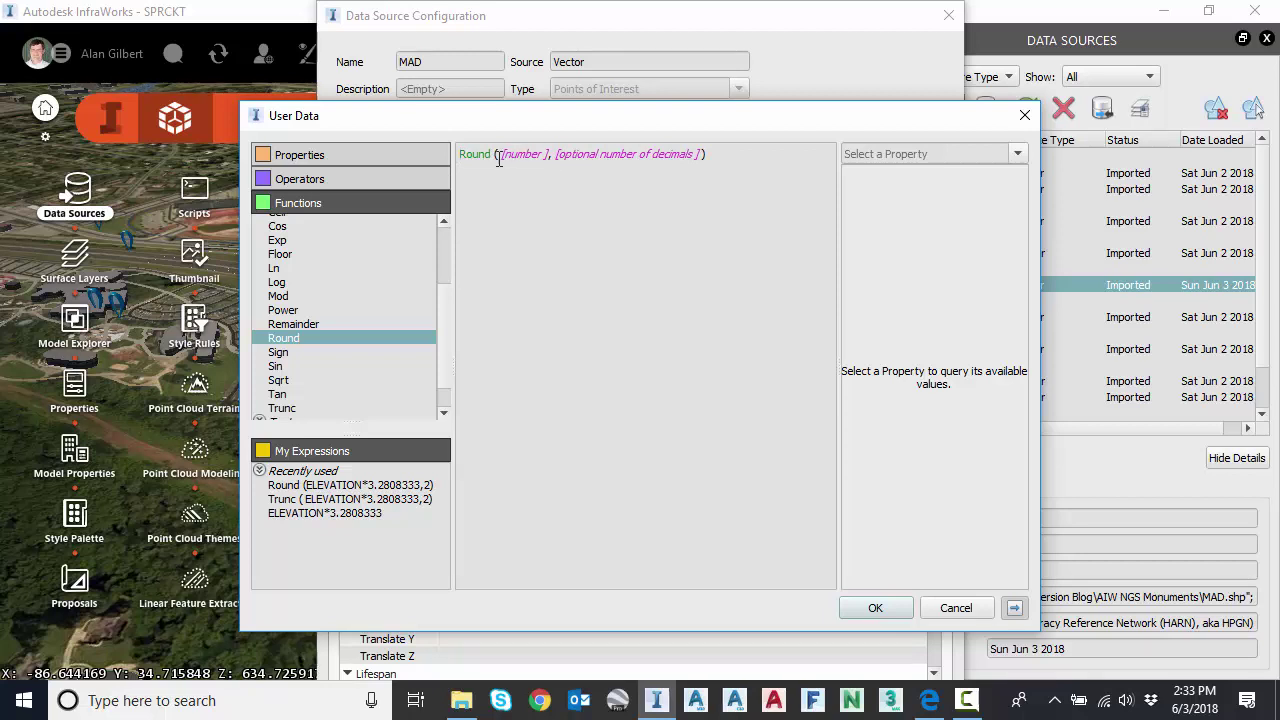
pyautogui.moveTo(498, 157); pyautogui.dragTo(548, 160)
pyautogui.hotkey('ctrl', 'v')
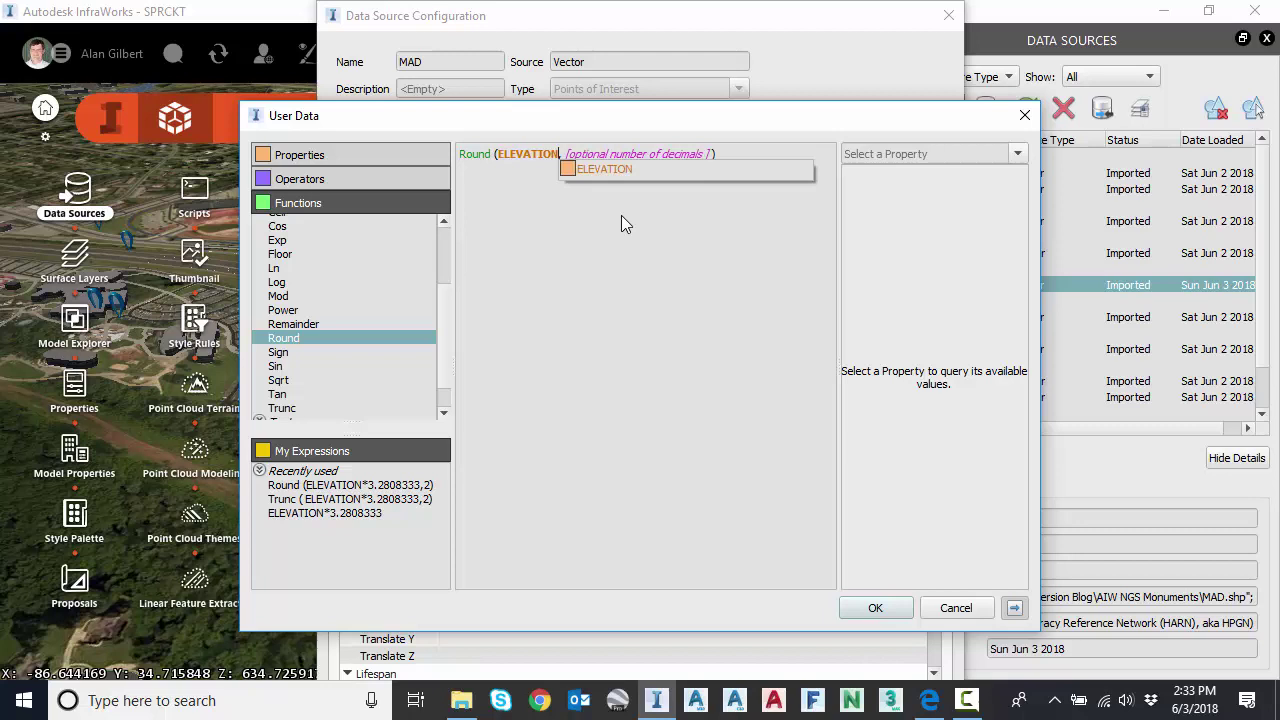
pyautogui.click(620, 172)
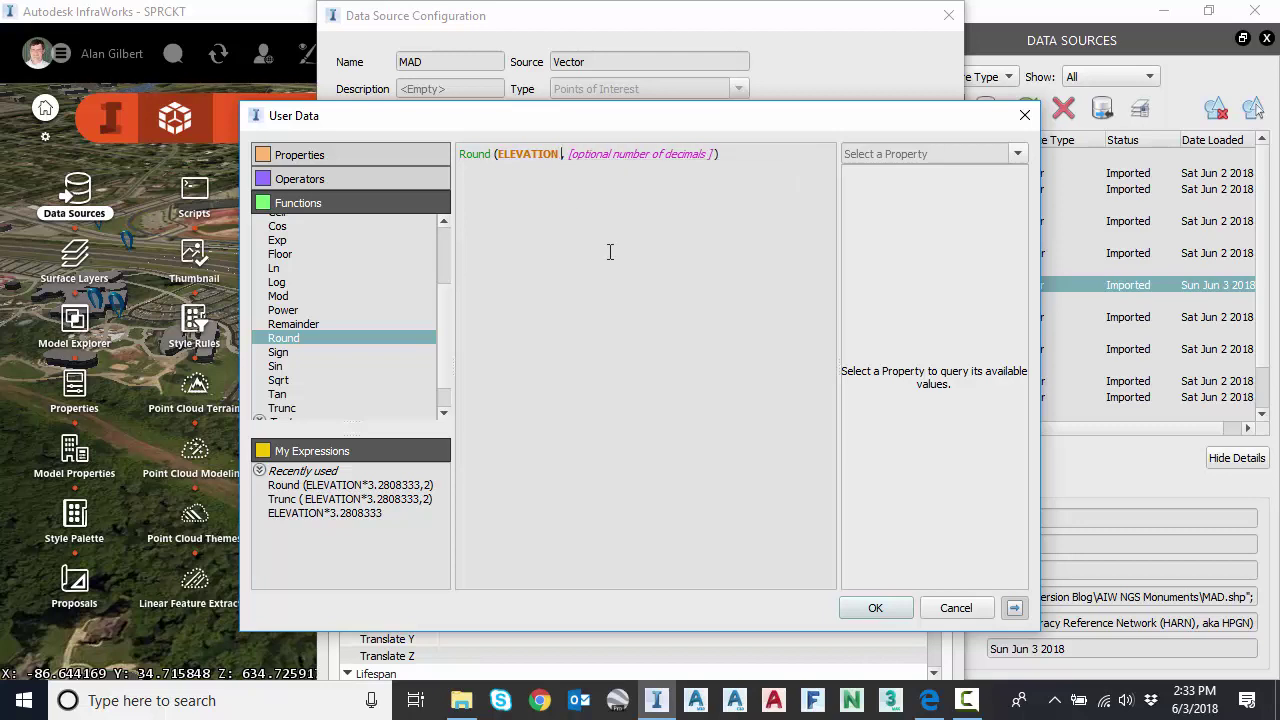
# Complete the expression as Round (ELEVATION*3.2808333,2), removing the leftover decimals placeholder
pyautogui.click(312, 182)
pyautogui.click(307, 199)
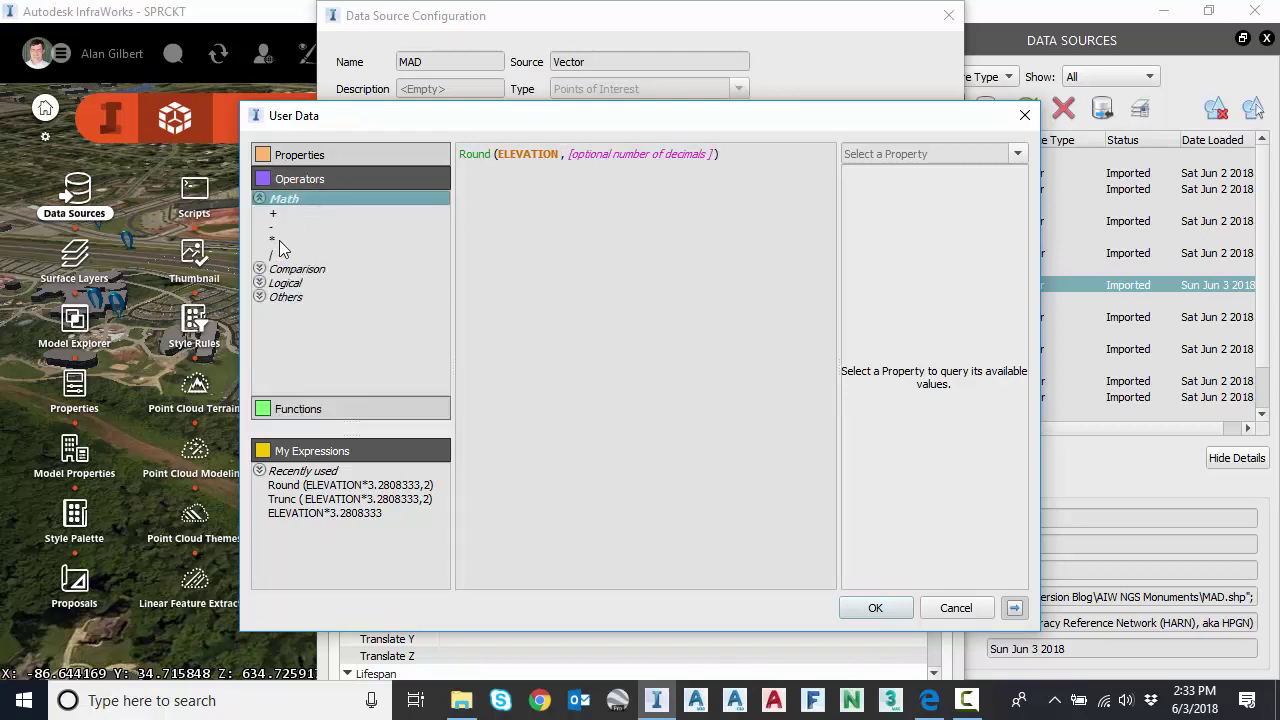
pyautogui.click(561, 155)
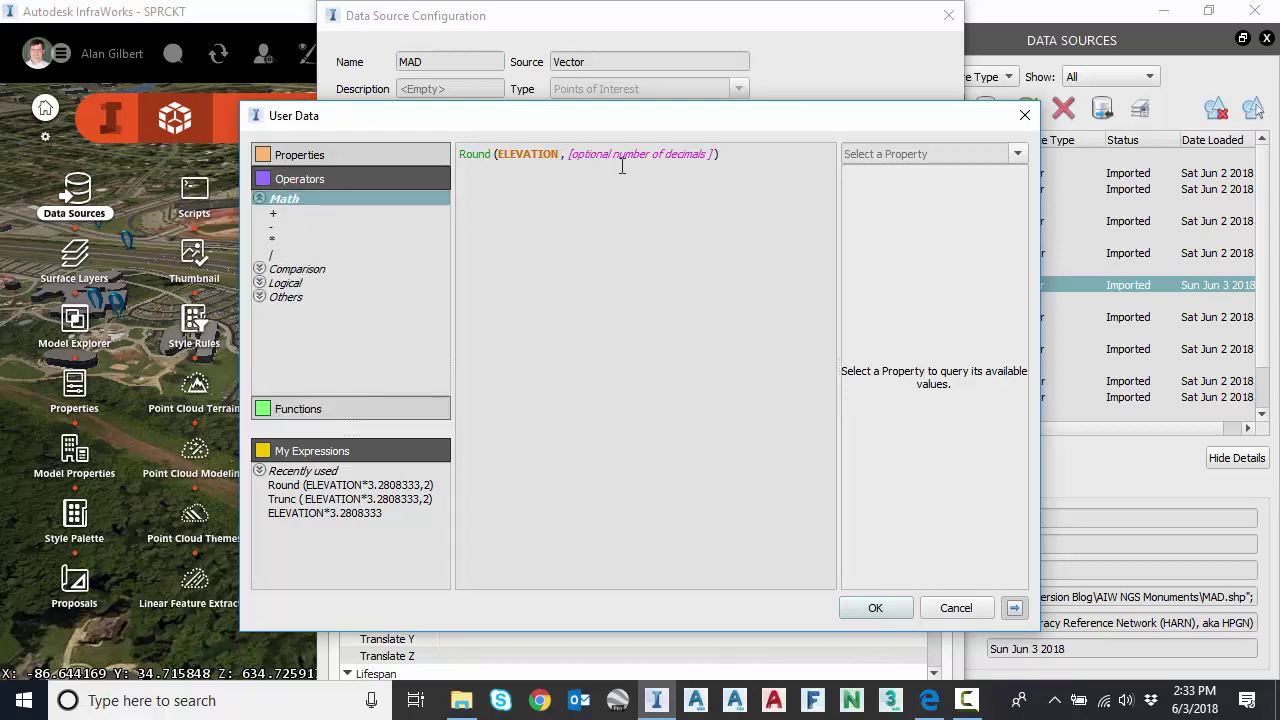
pyautogui.write('*3.2')
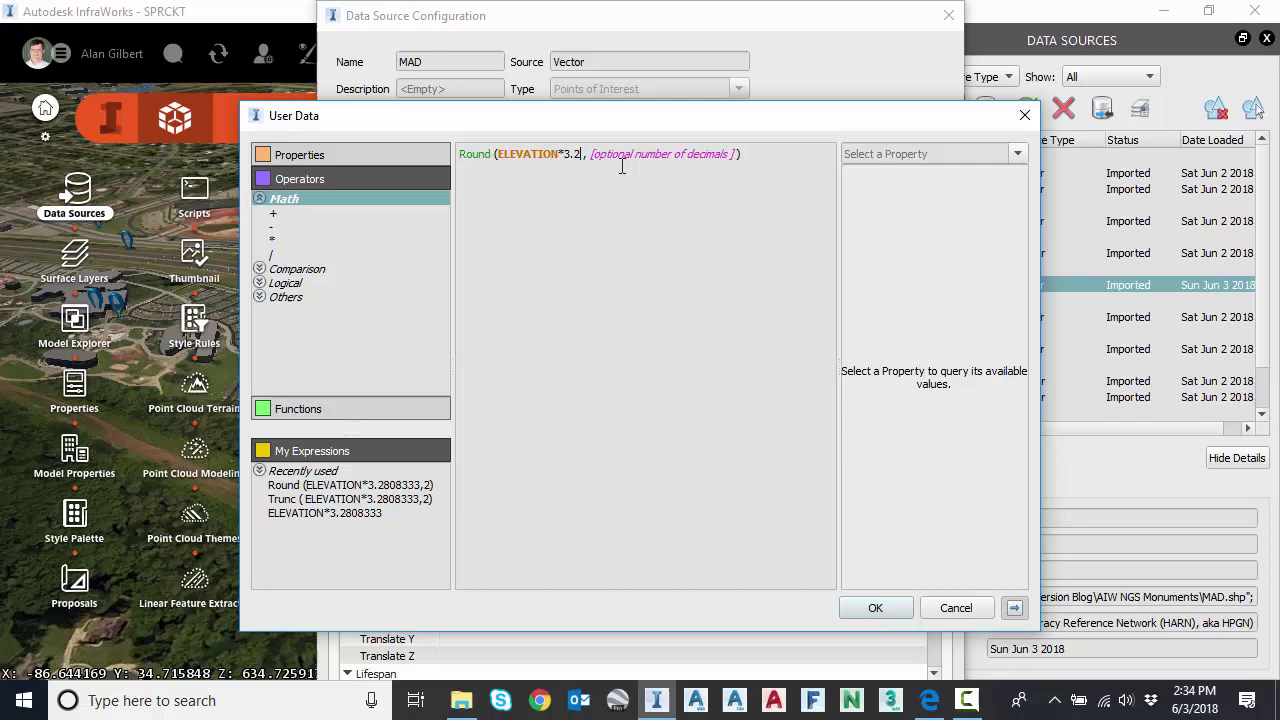
pyautogui.write('808 ')
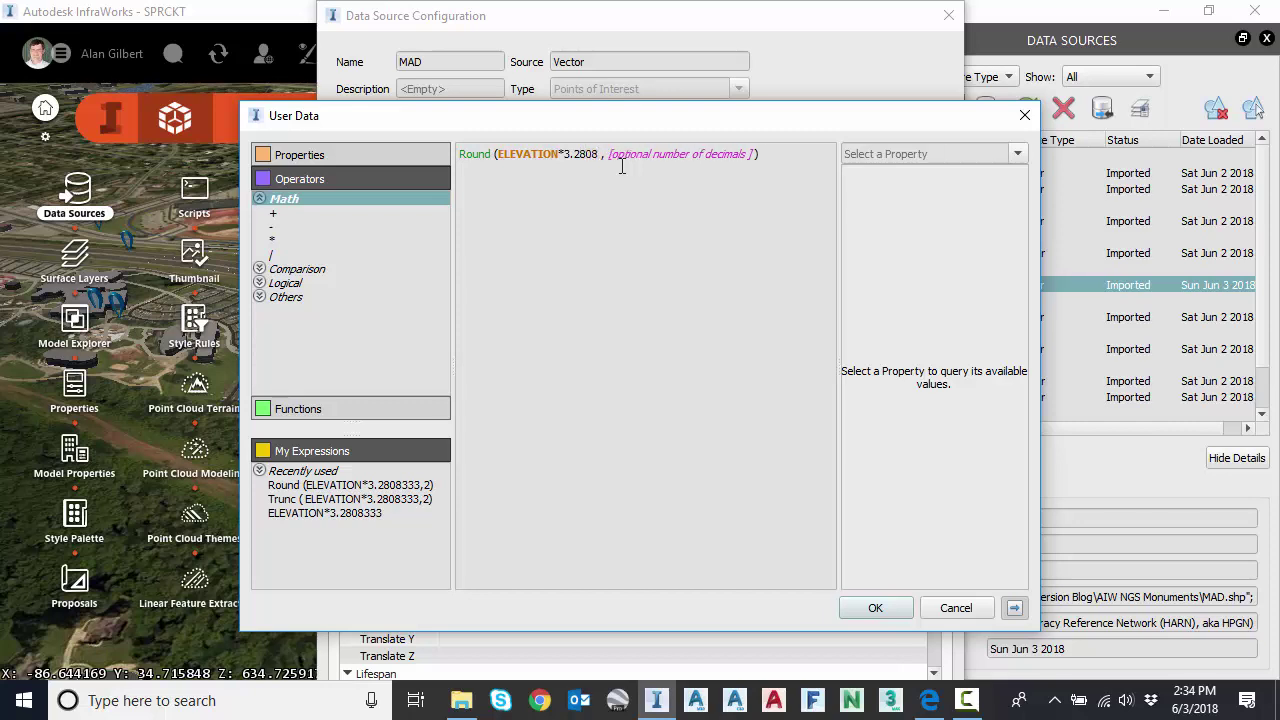
pyautogui.write('333,2')
pyautogui.press('Delete')
pyautogui.press('Delete')
pyautogui.press('Delete')
pyautogui.press('Delete')
pyautogui.press('Delete')
pyautogui.press('Delete')
pyautogui.press('Delete')
pyautogui.press('Delete')
pyautogui.press('Delete')
pyautogui.press('Delete')
pyautogui.press('Delete')
pyautogui.press('Delete')
pyautogui.press('Delete')
pyautogui.press('Delete')
pyautogui.press('Delete')
pyautogui.press('Delete')
pyautogui.press('Delete')
pyautogui.press('Delete')
pyautogui.press('Delete')
pyautogui.press('Delete')
pyautogui.press('Delete')
pyautogui.press('Delete')
pyautogui.press('Delete')
pyautogui.press('Delete')
pyautogui.press('Delete')
pyautogui.press('Delete')
pyautogui.press('Delete')
pyautogui.press('Delete')
pyautogui.press('Delete')
pyautogui.press('Delete')
# Accept the User Data expression and close and refresh the MAD data source
pyautogui.click(875, 608)
pyautogui.moveTo(737, 19)
pyautogui.mouseDown()
pyautogui.moveTo(740, 130)
pyautogui.moveTo(730, 22)
pyautogui.mouseUp()
pyautogui.click(757, 632)
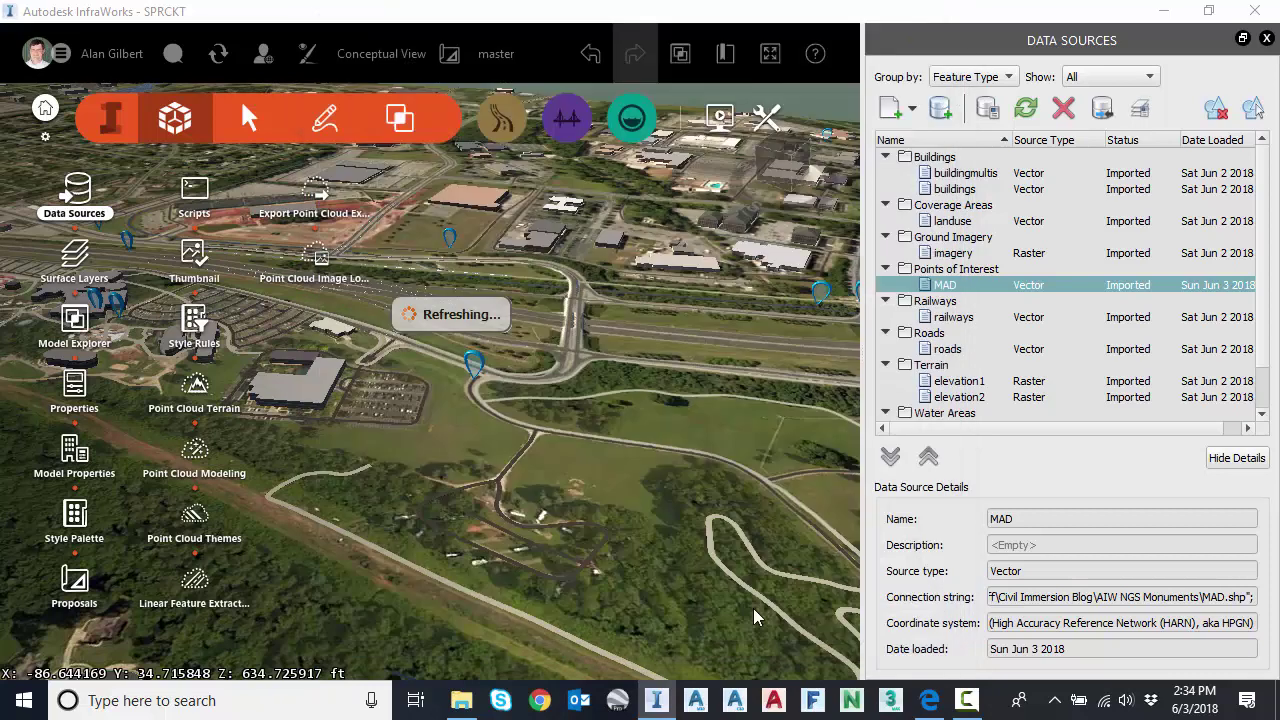
# Compare the tooltip elevation of the marker beside the interchange ramp with the DJ5166 NGS data sheet in Microsoft Edge
pyautogui.moveTo(476, 366)
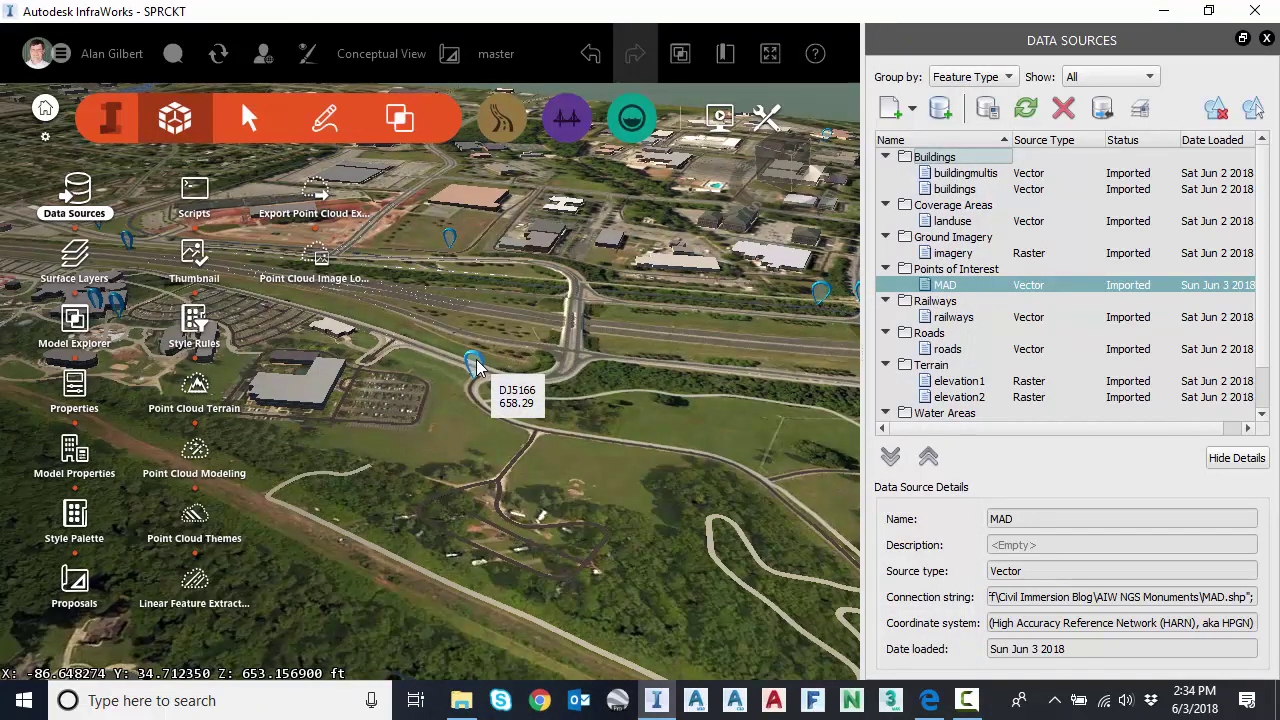
pyautogui.click(926, 712)
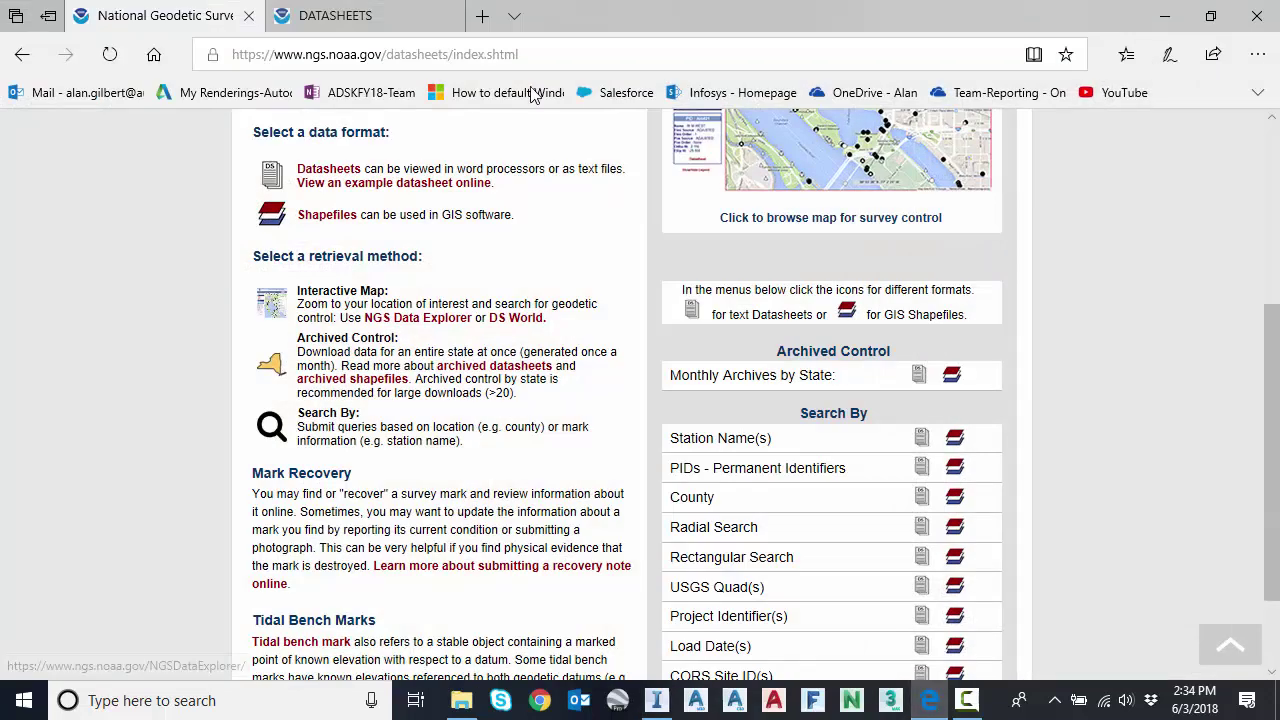
pyautogui.click(398, 20)
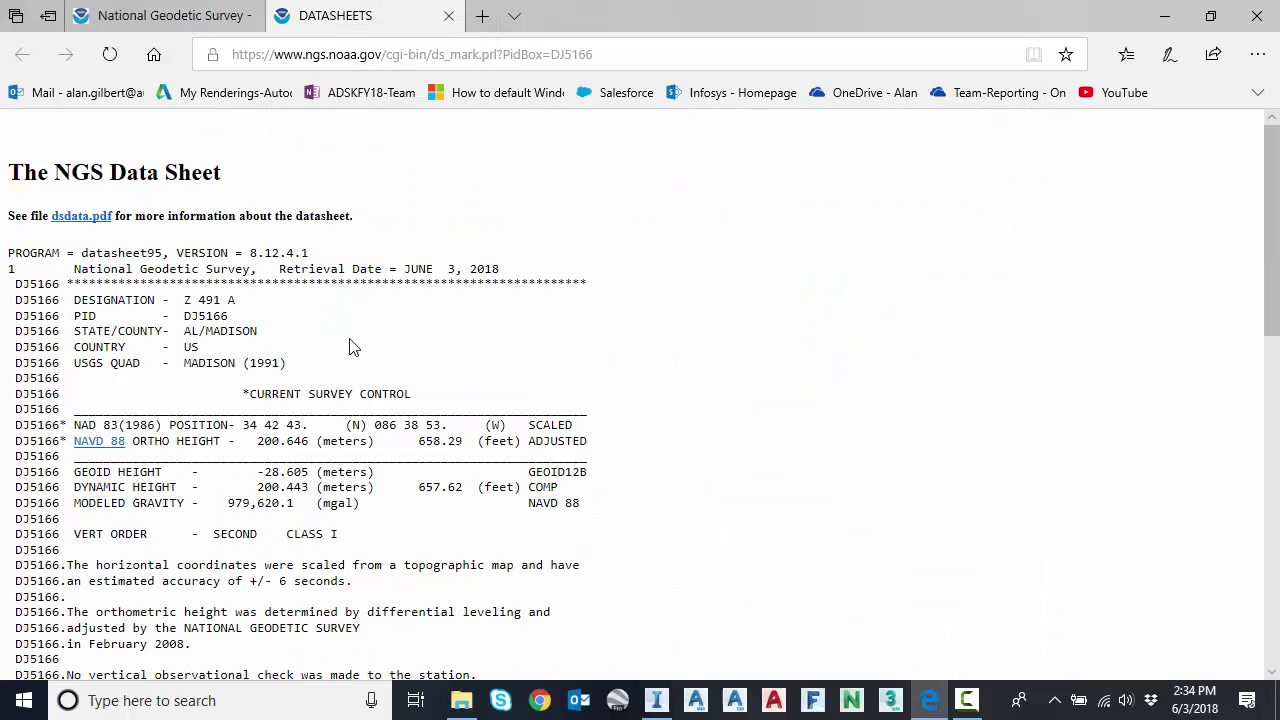
# Examine the NAVD 88 ortho height in metres and feet on the DJ5166 data sheet
pyautogui.scroll(-2, 320, 387)
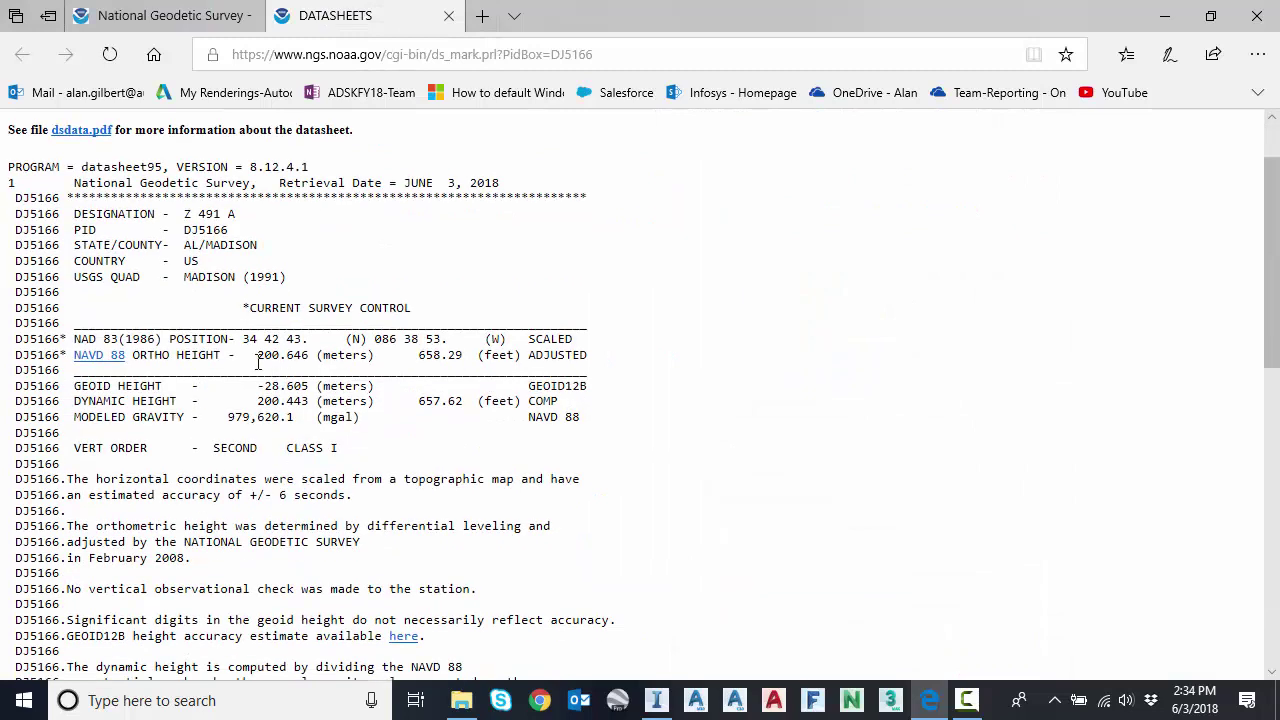
pyautogui.moveTo(258, 356); pyautogui.dragTo(311, 356)
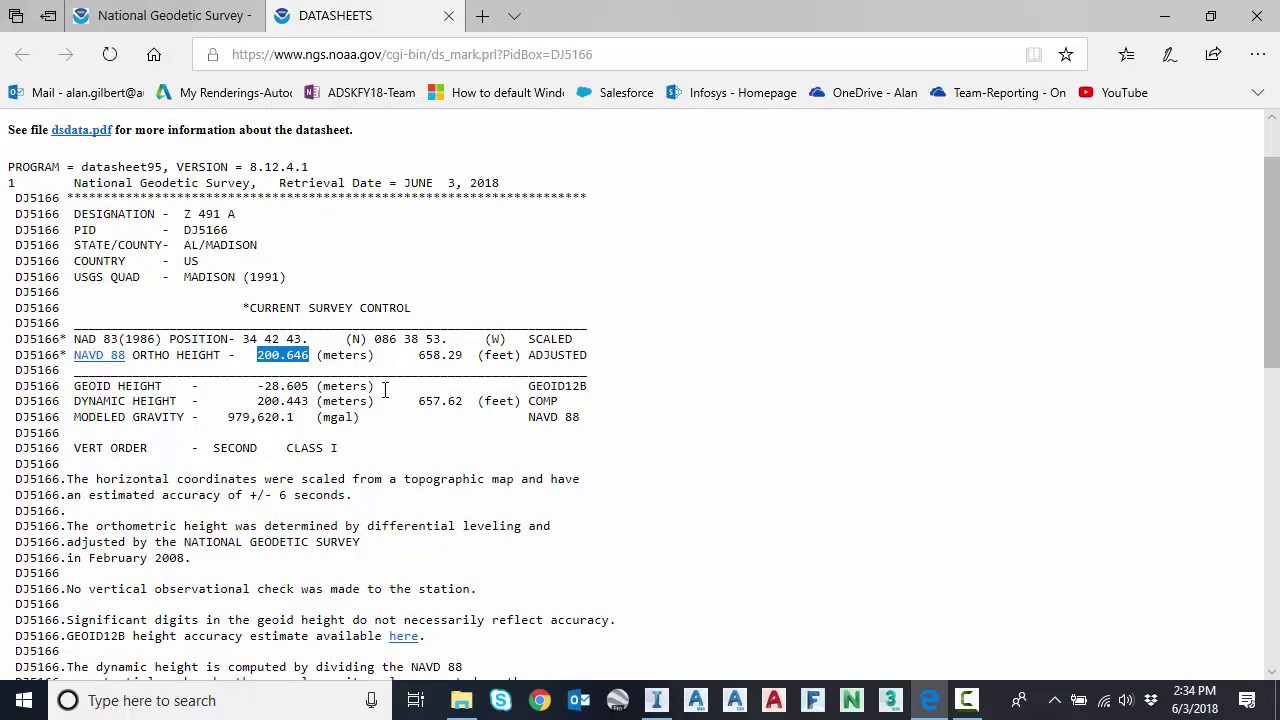
pyautogui.moveTo(130, 355); pyautogui.dragTo(224, 368)
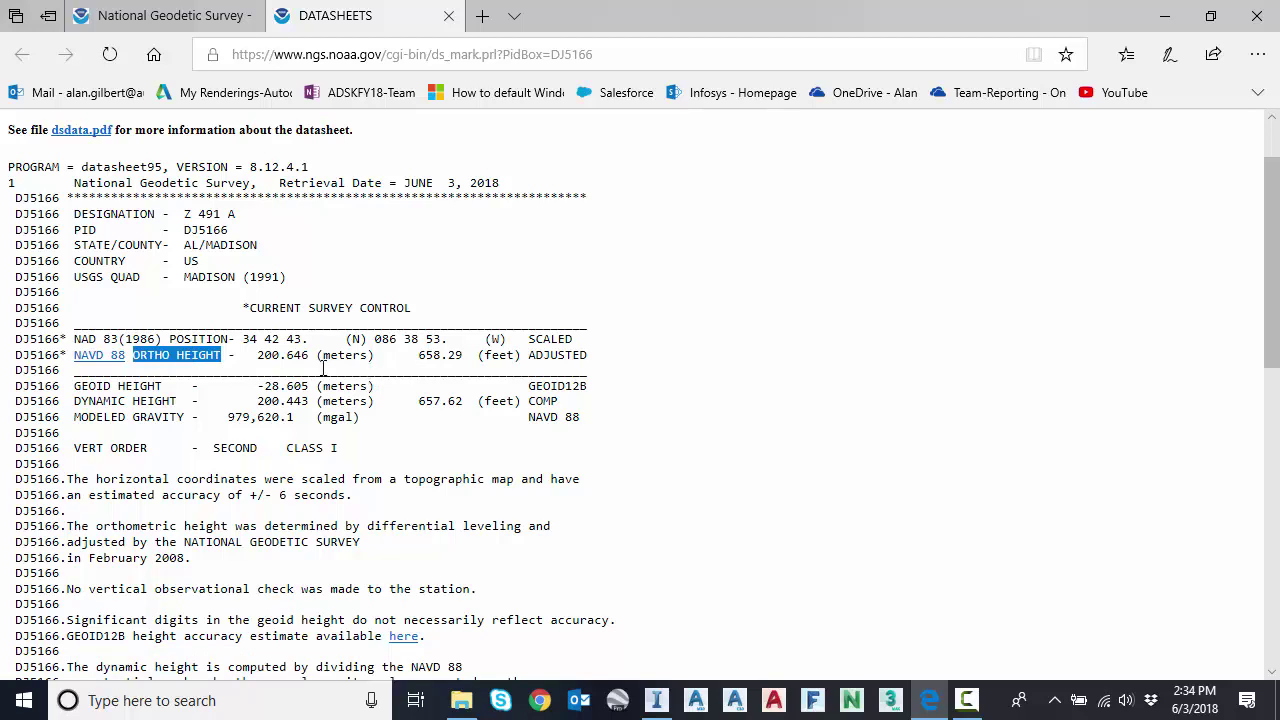
pyautogui.moveTo(417, 356); pyautogui.dragTo(462, 358)
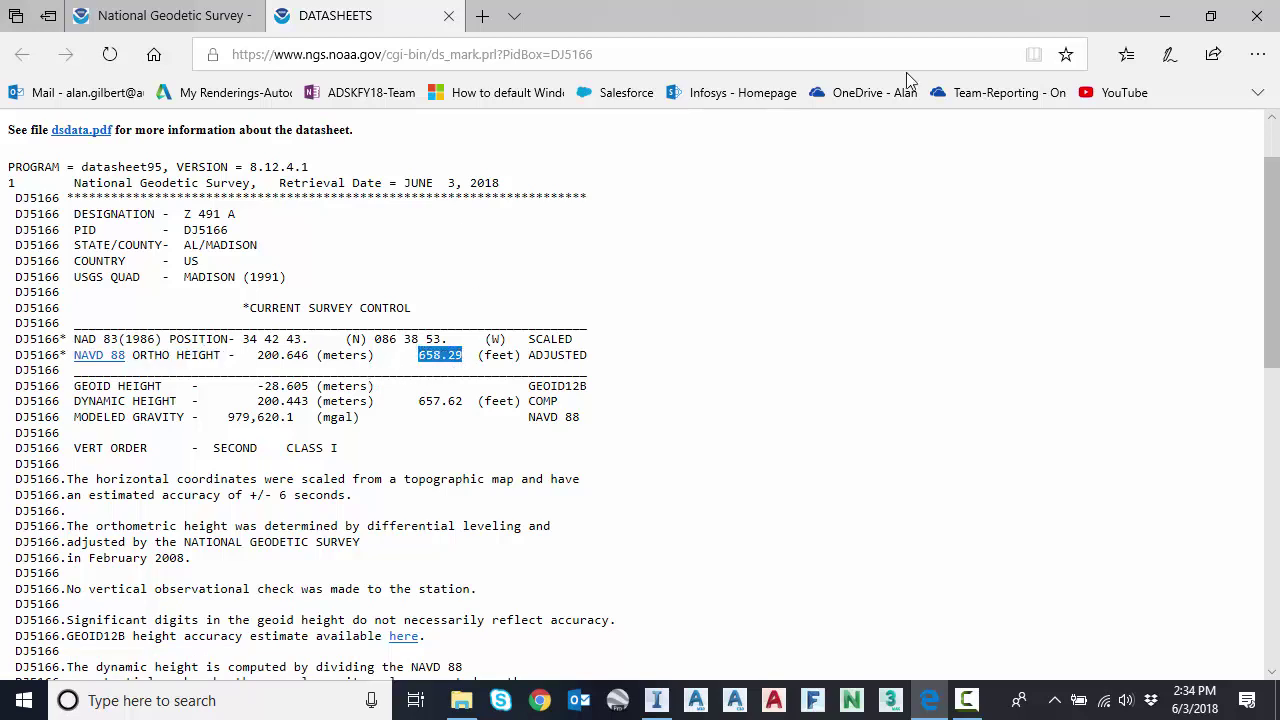
# Return to the InfraWorks model and close the Data Sources list to free the full model view
pyautogui.click(1164, 15)
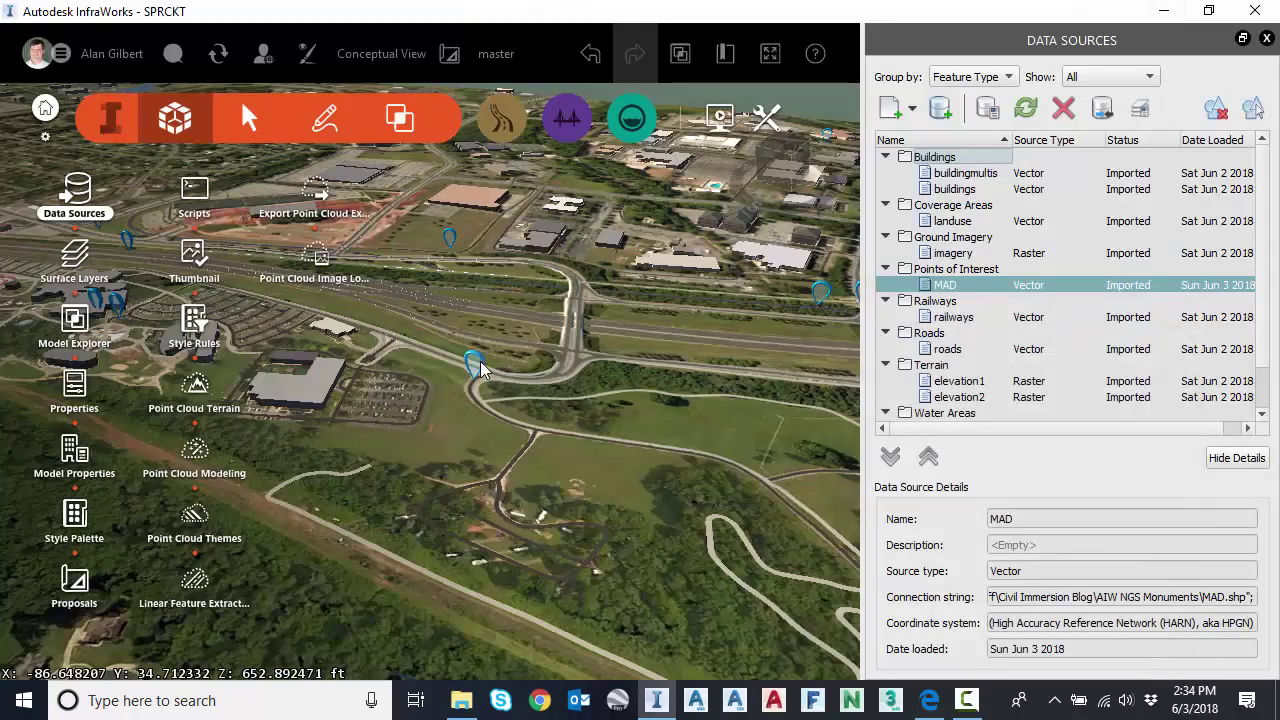
pyautogui.click(1267, 38)
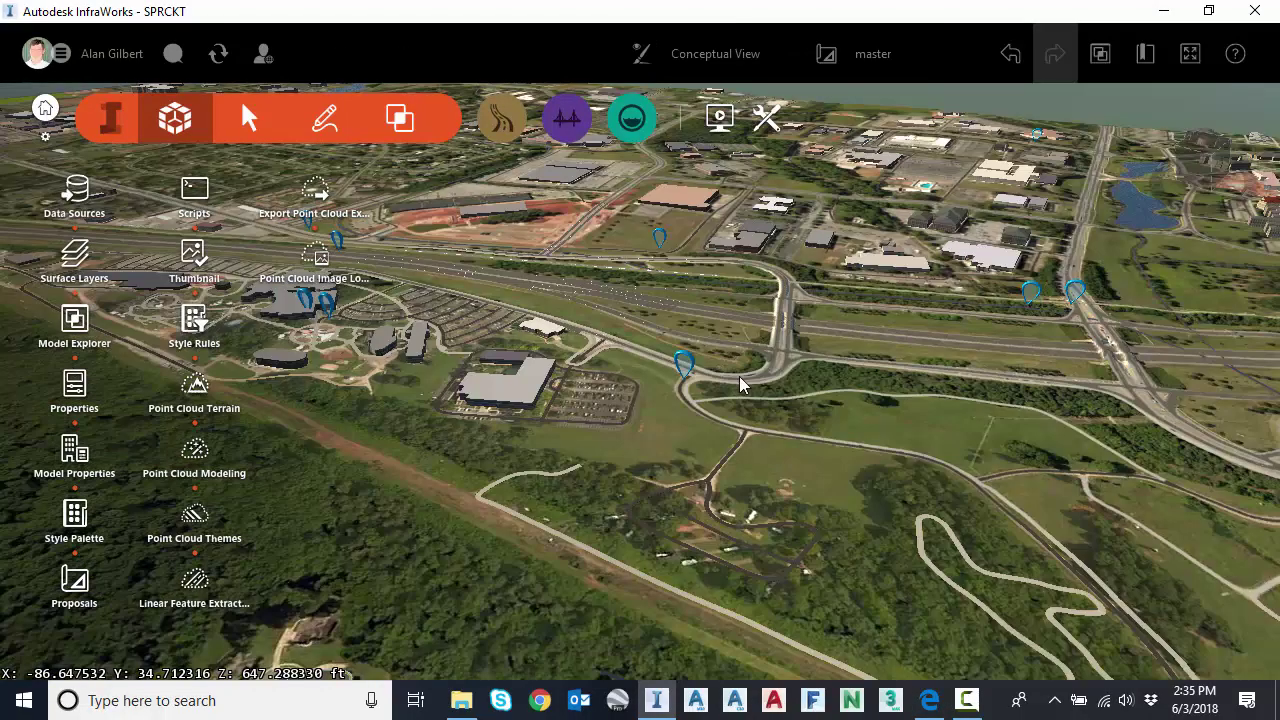
# Examine the lines of sight to neighbouring monuments from ground level at the marker beside the interchange ramp
pyautogui.scroll(2, 619, 503)
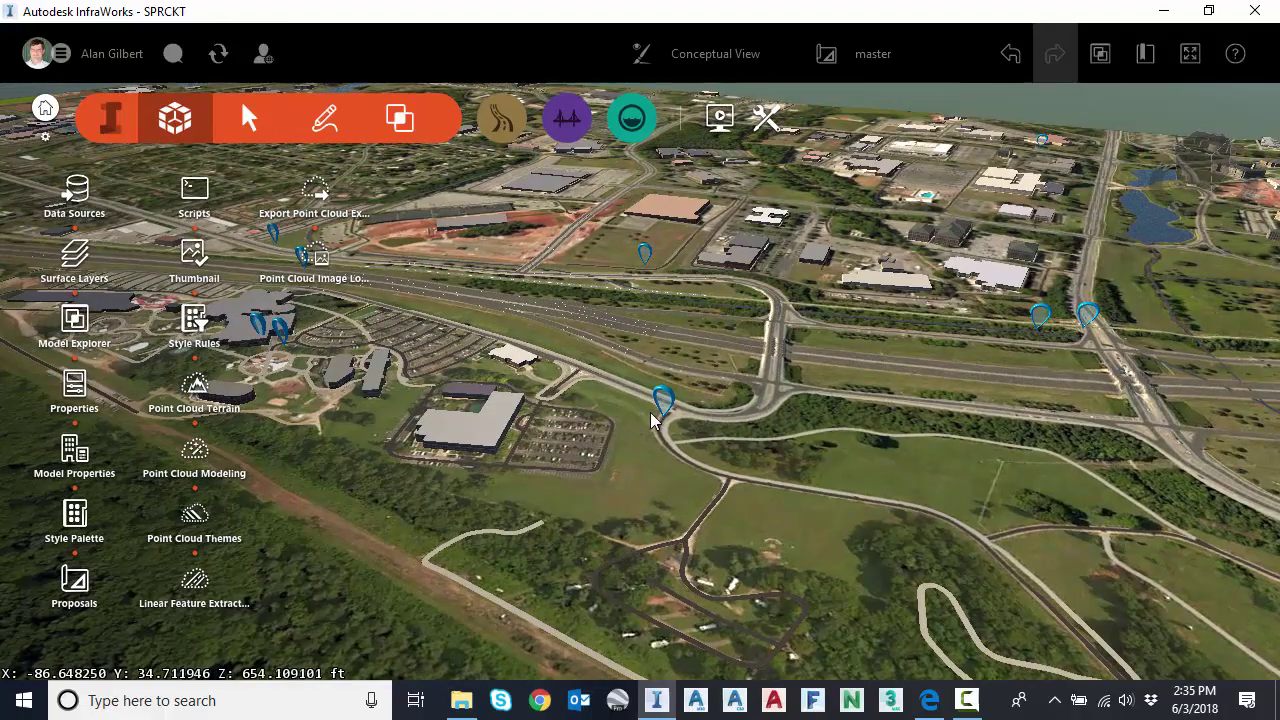
pyautogui.scroll(4, 650, 418)
pyautogui.scroll(2, 650, 415)
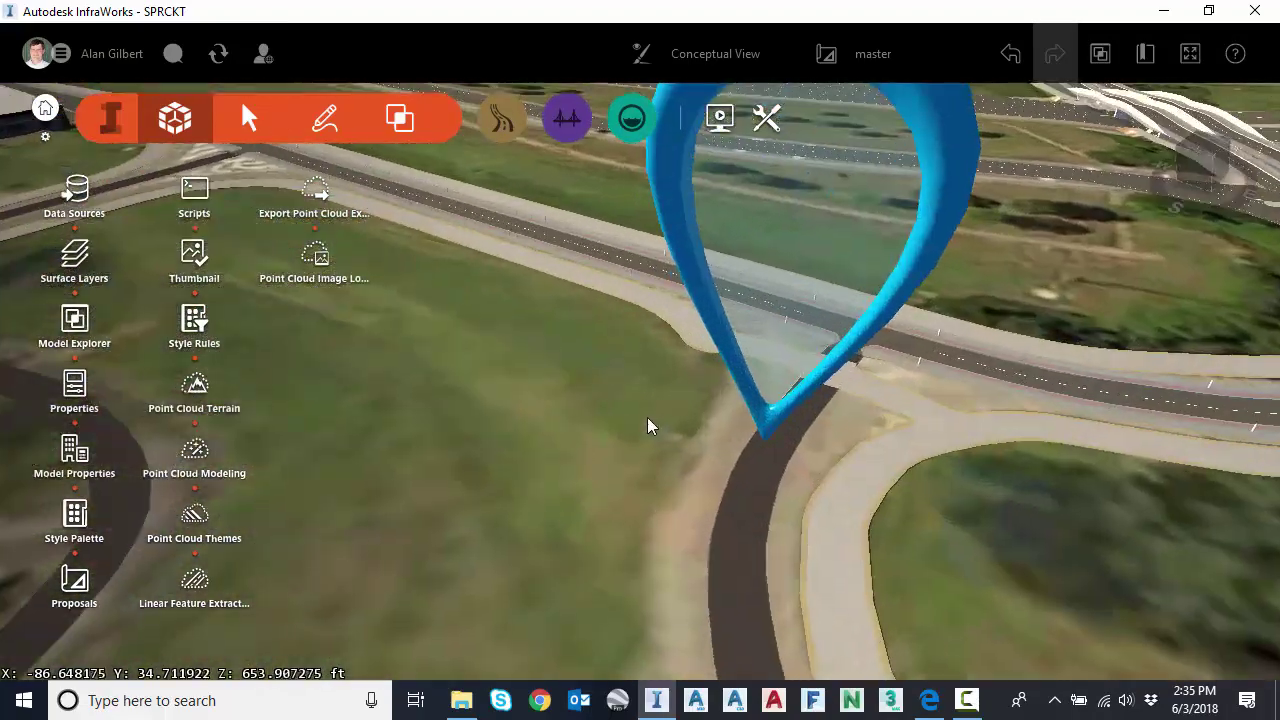
pyautogui.moveTo(647, 417); pyautogui.dragTo(697, 397, button='middle')
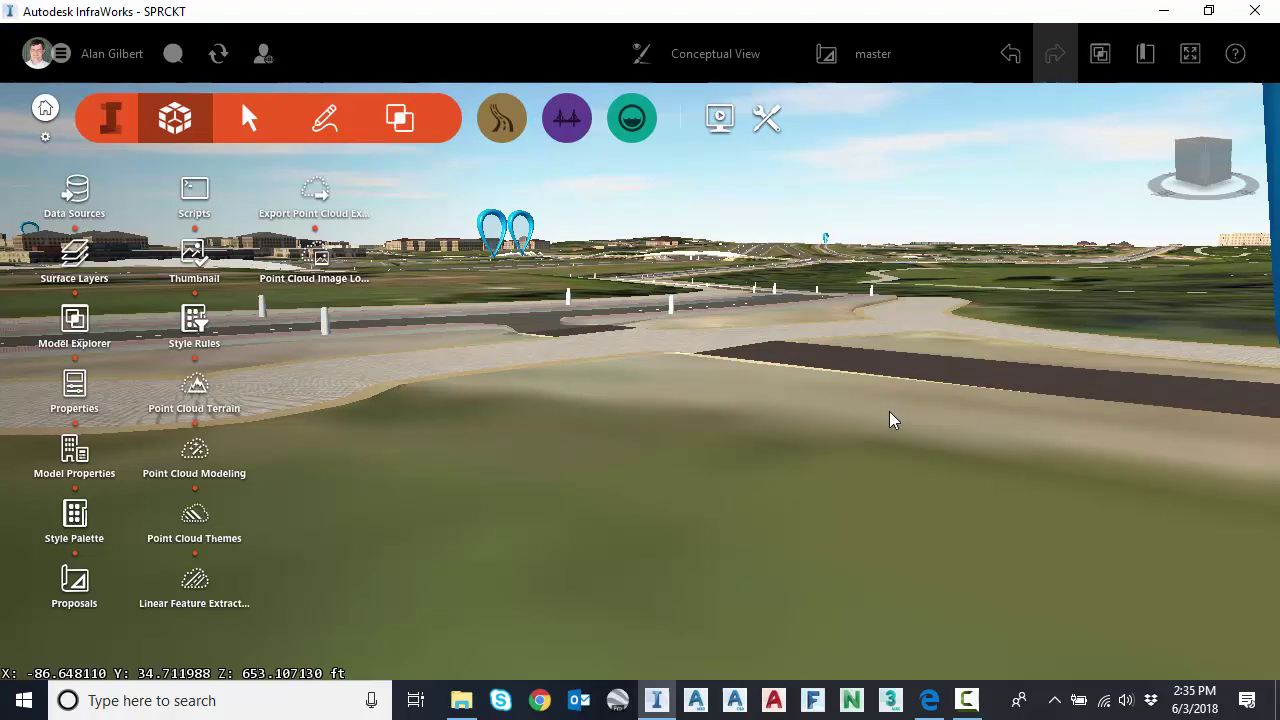
pyautogui.moveTo(886, 413); pyautogui.dragTo(827, 382, button='middle')
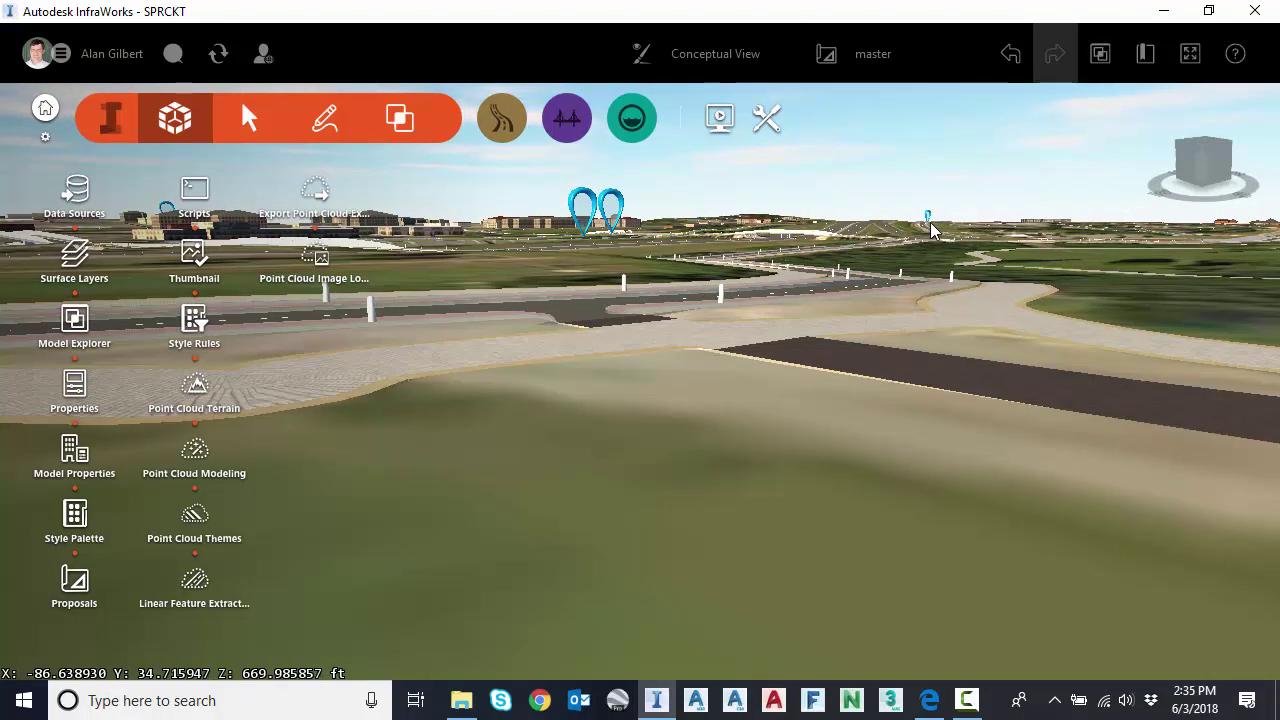
pyautogui.scroll(3, 709, 350)
pyautogui.scroll(-3, 592, 358)
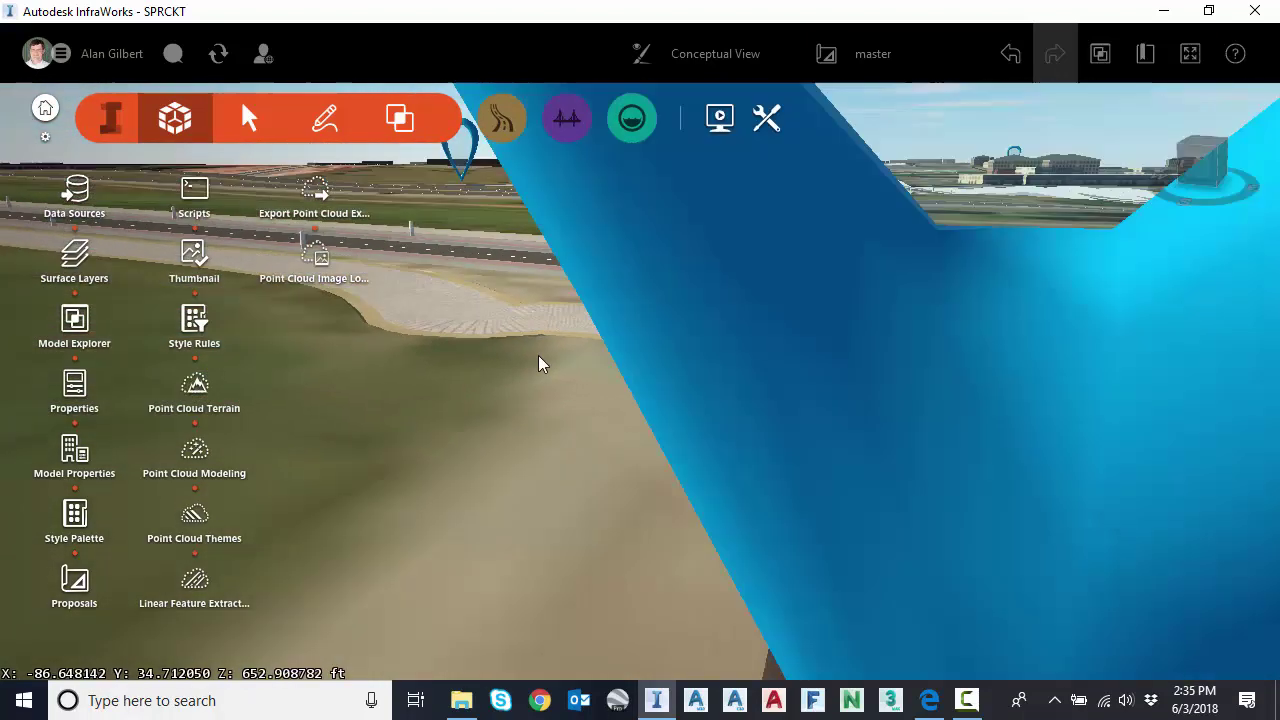
pyautogui.scroll(-2, 440, 352)
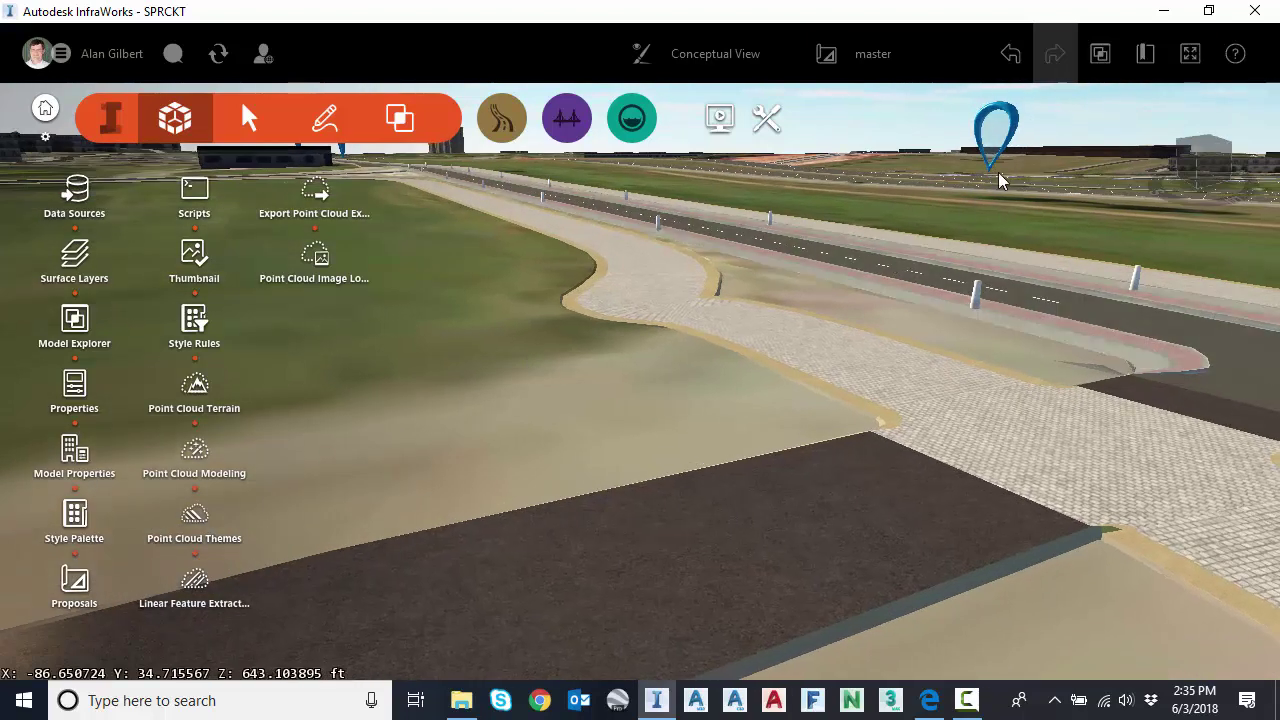
pyautogui.moveTo(640, 225); pyautogui.dragTo(554, 214, button='middle')
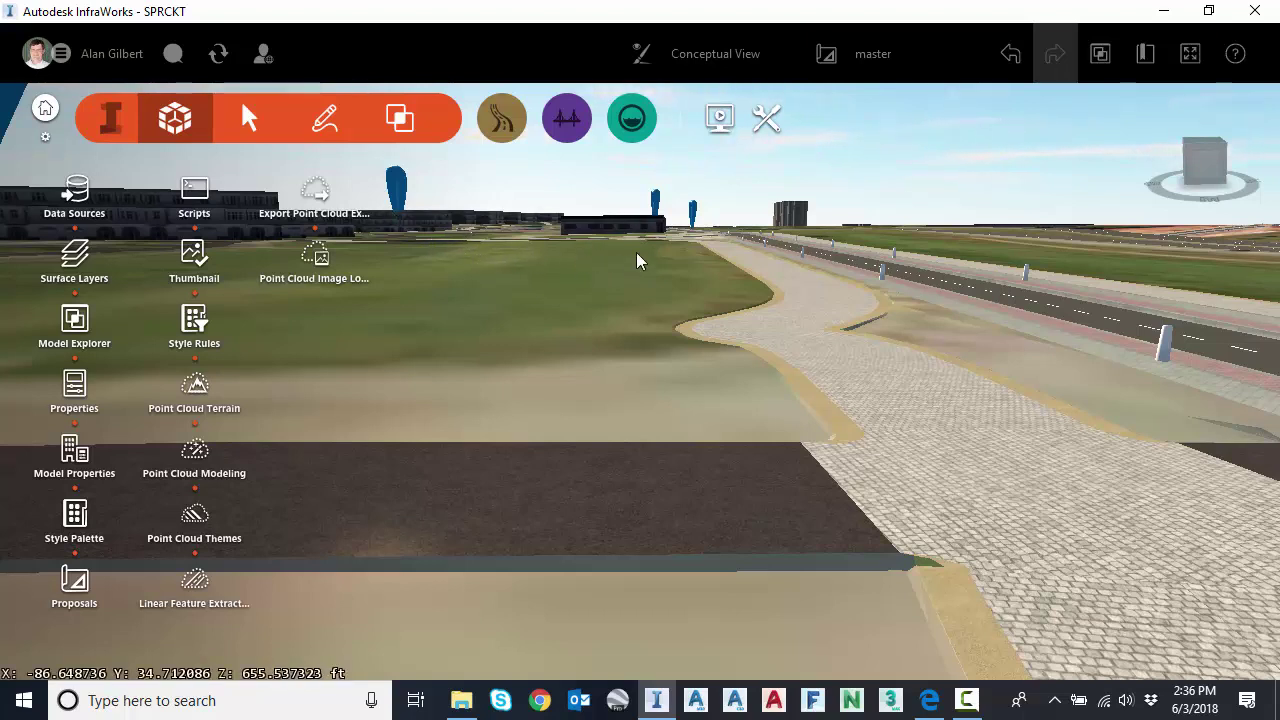
# Inspect a distant monument marker's point of interest properties, and examine the monuments along the road from ground level and above
pyautogui.click(398, 190)
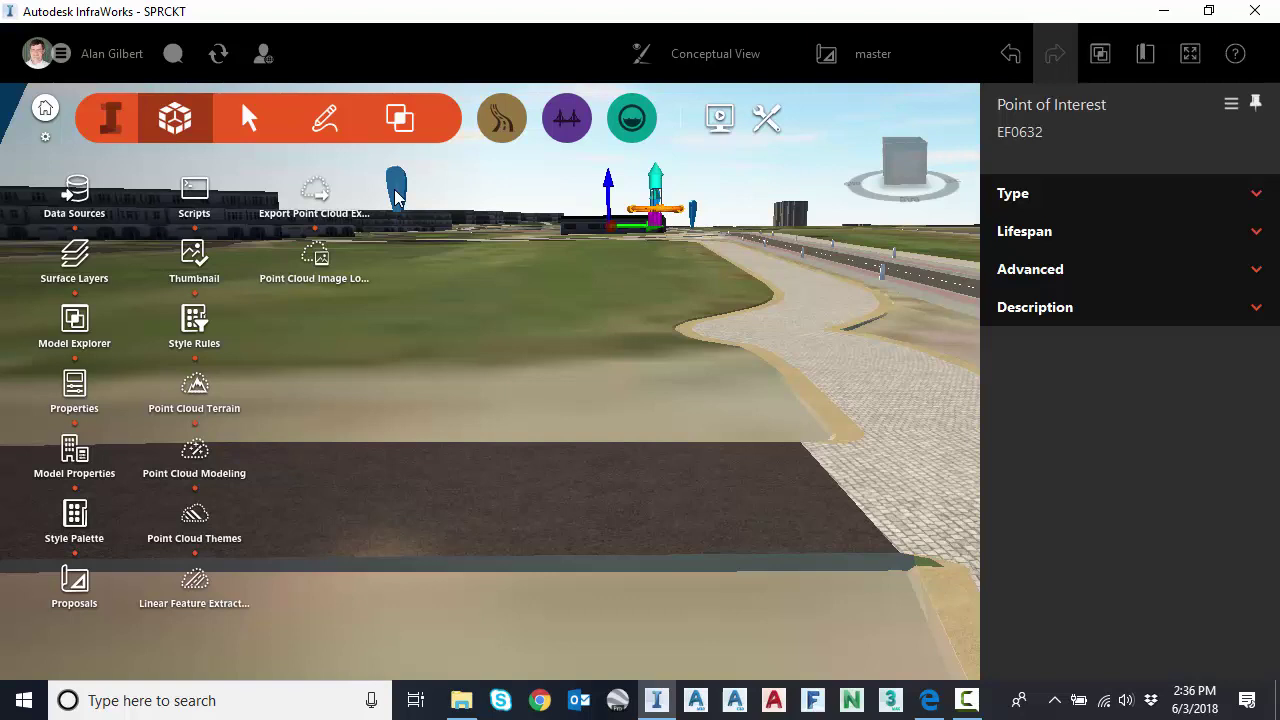
pyautogui.click(462, 190)
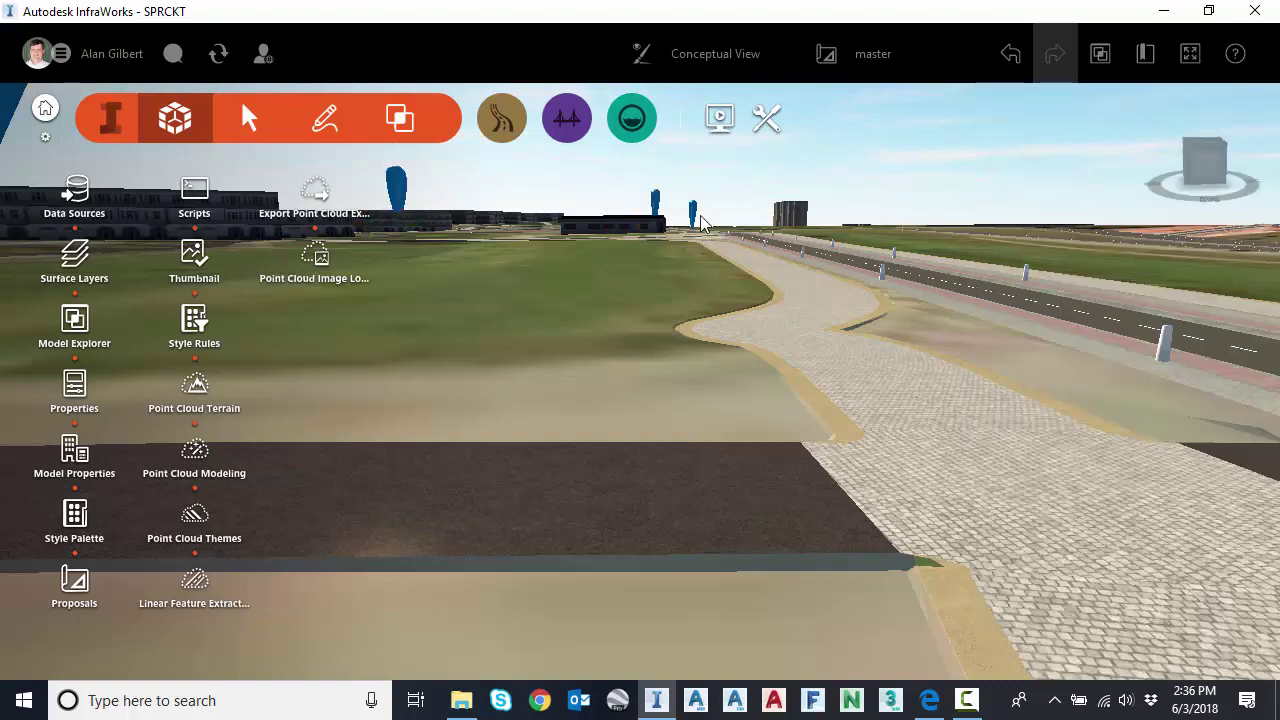
pyautogui.scroll(3, 696, 247)
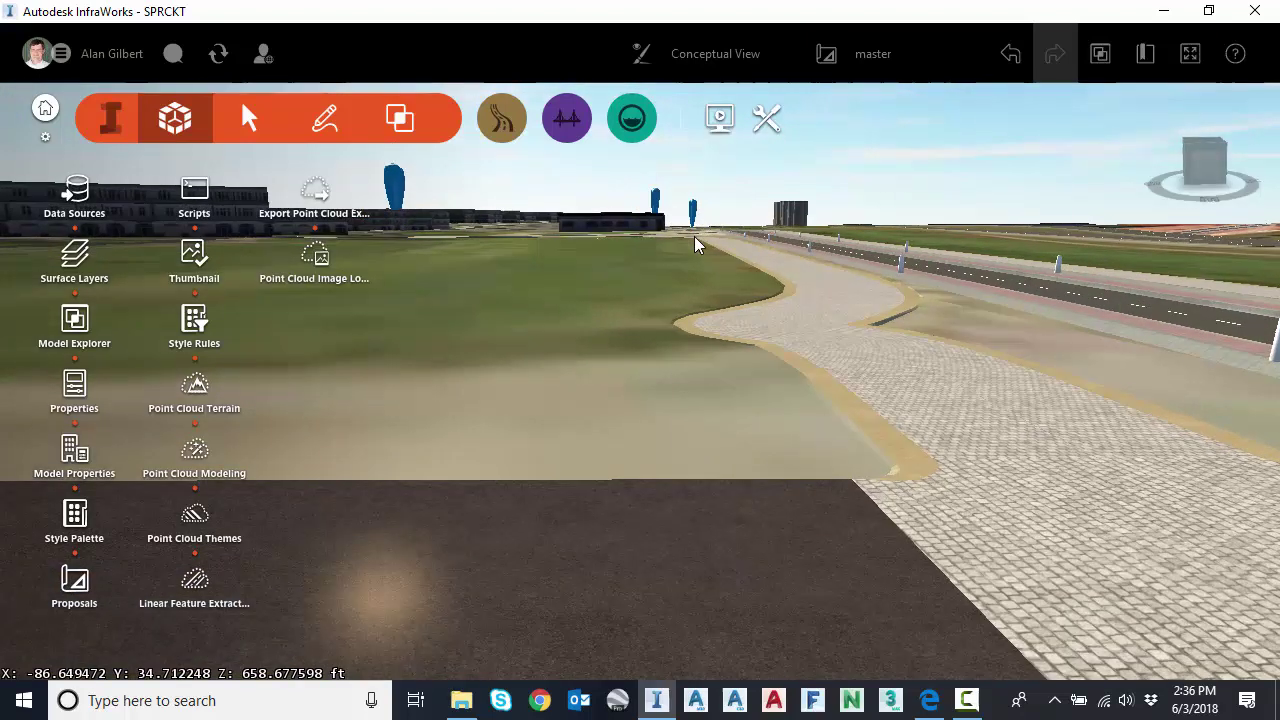
pyautogui.scroll(-3, 696, 247)
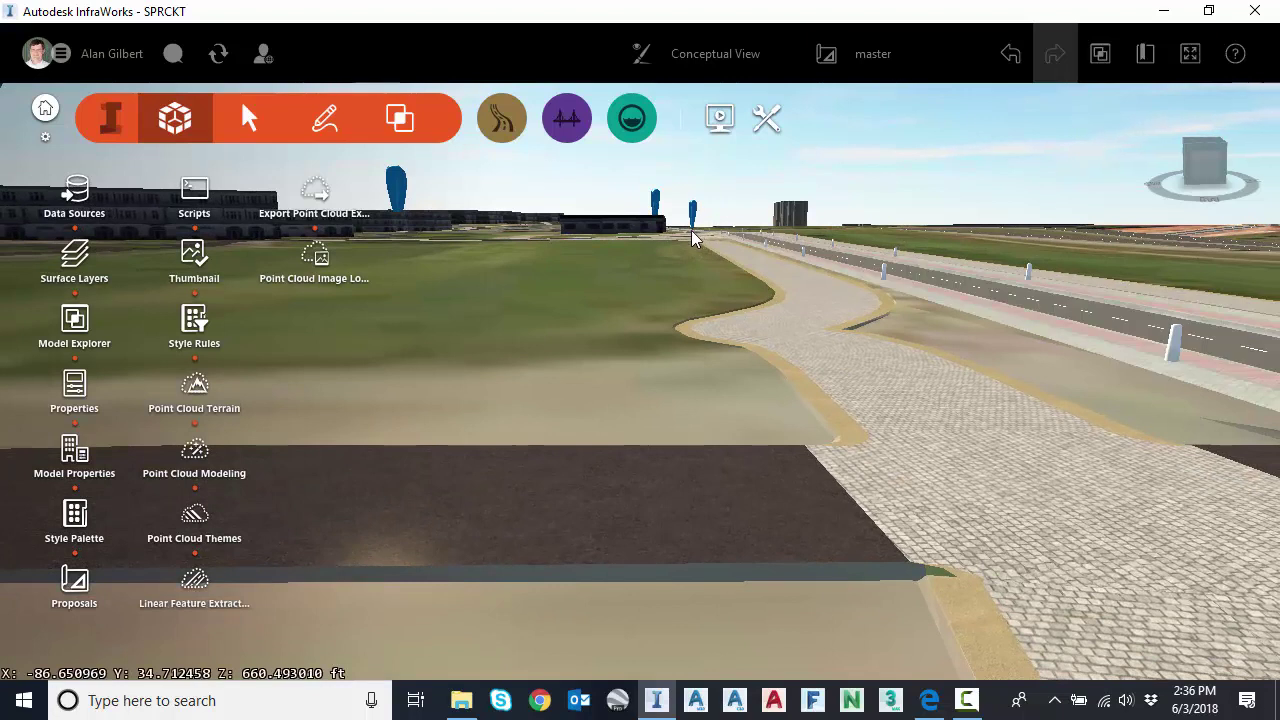
pyautogui.moveTo(539, 302); pyautogui.dragTo(537, 307, button='middle')
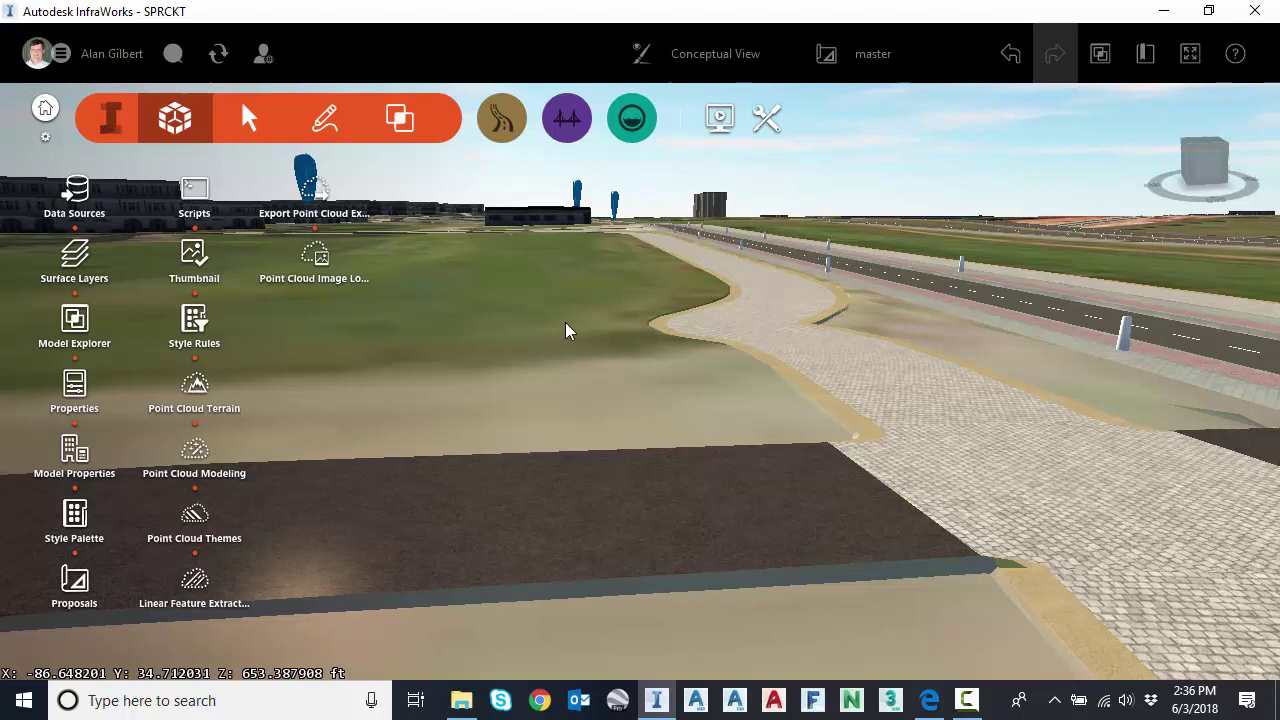
pyautogui.scroll(-2, 518, 324)
pyautogui.scroll(2, 518, 324)
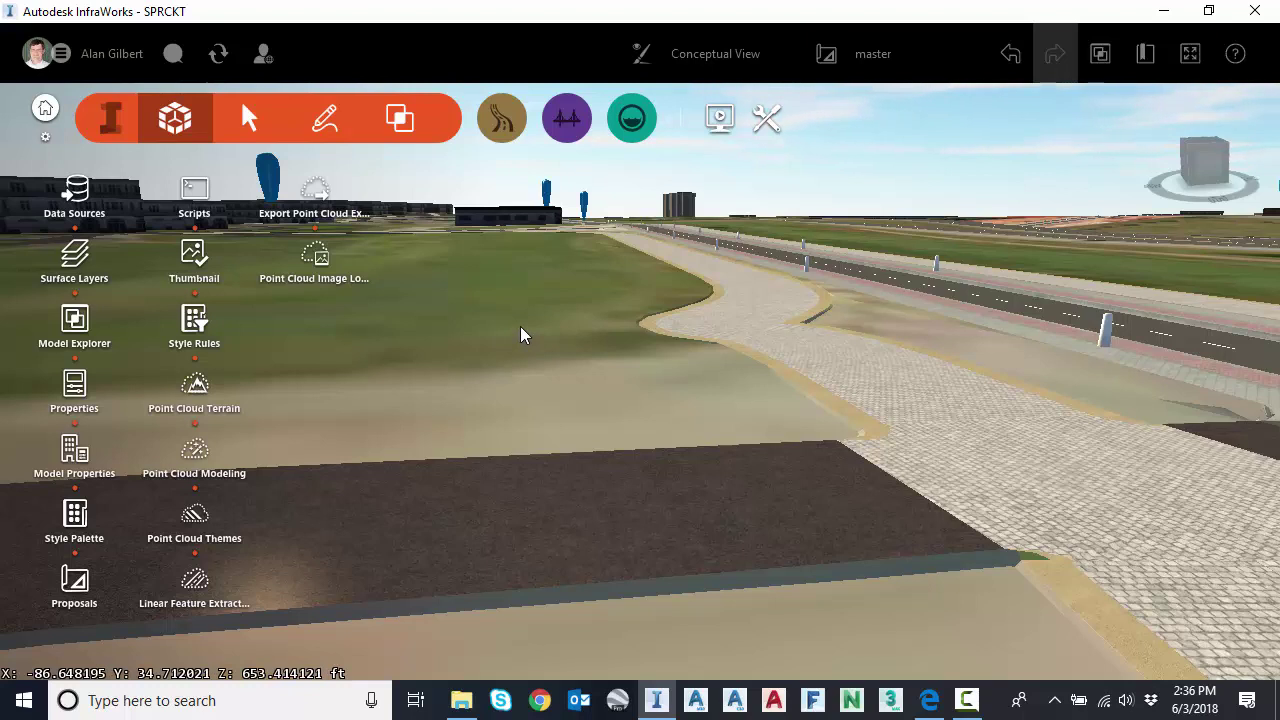
pyautogui.keyDown('shift'); pyautogui.moveTo(491, 328); pyautogui.dragTo(655, 315, button='middle'); pyautogui.keyUp('shift')
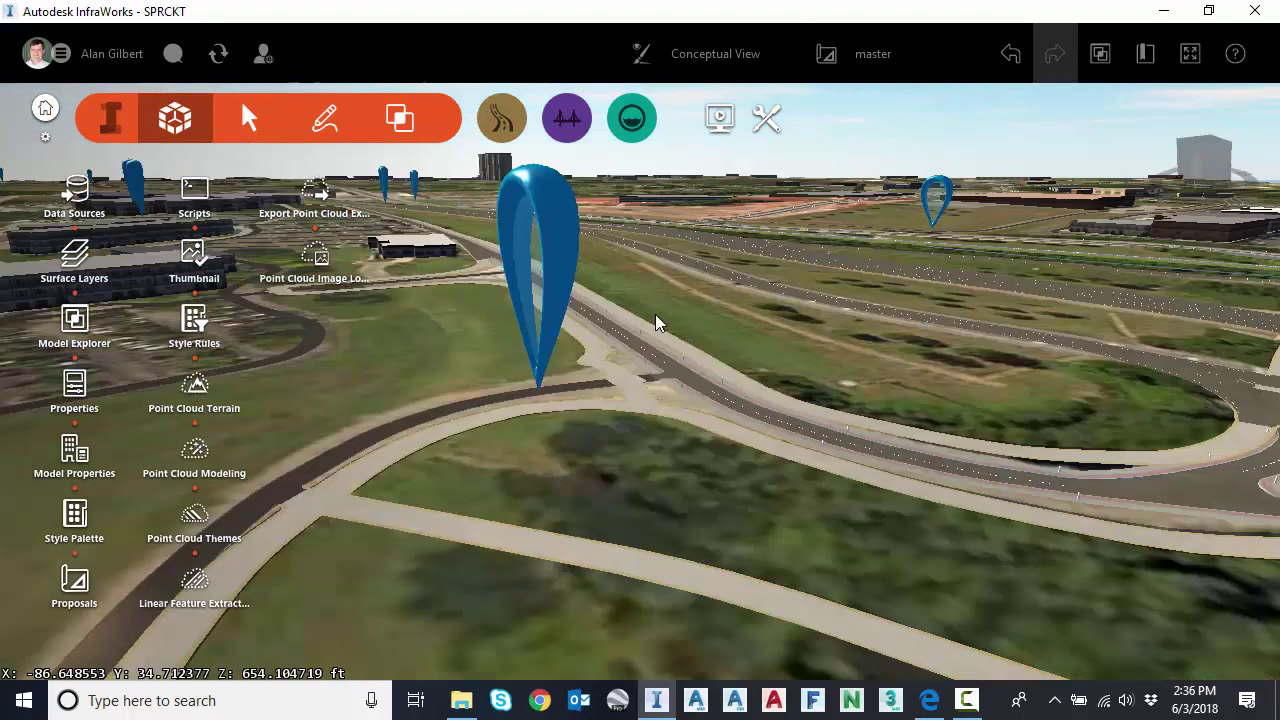